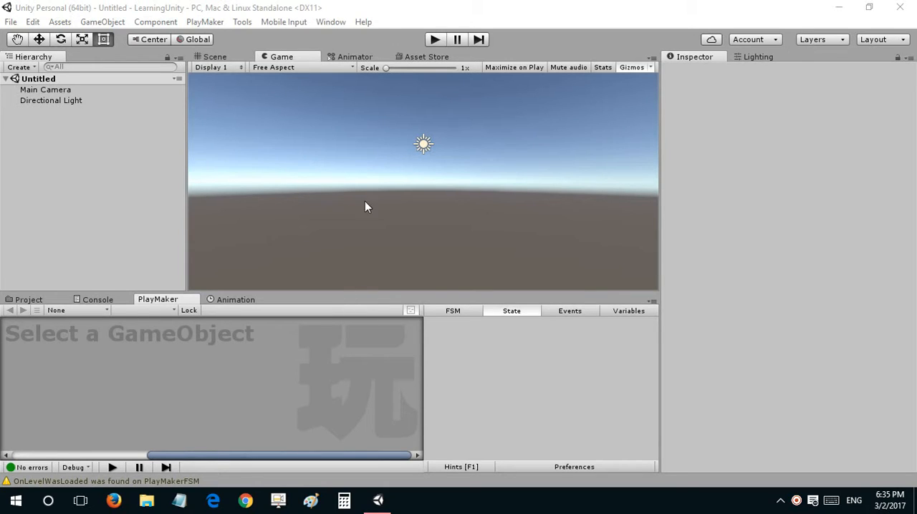
left_click(253, 11)
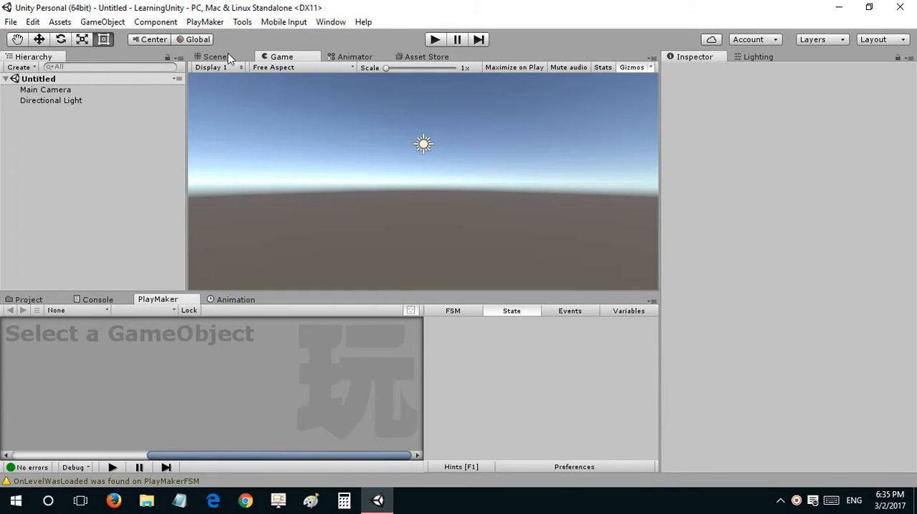
left_click(243, 22)
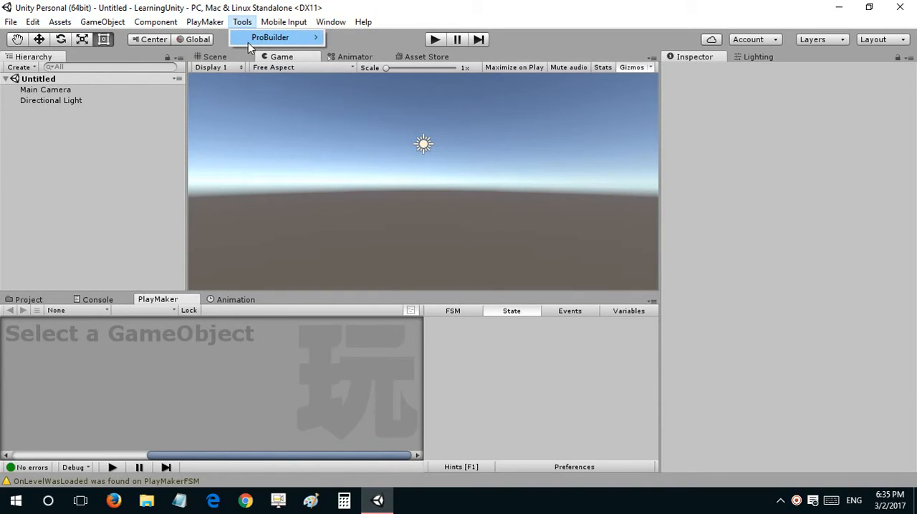
mouse_move(251, 40)
left_click(120, 194)
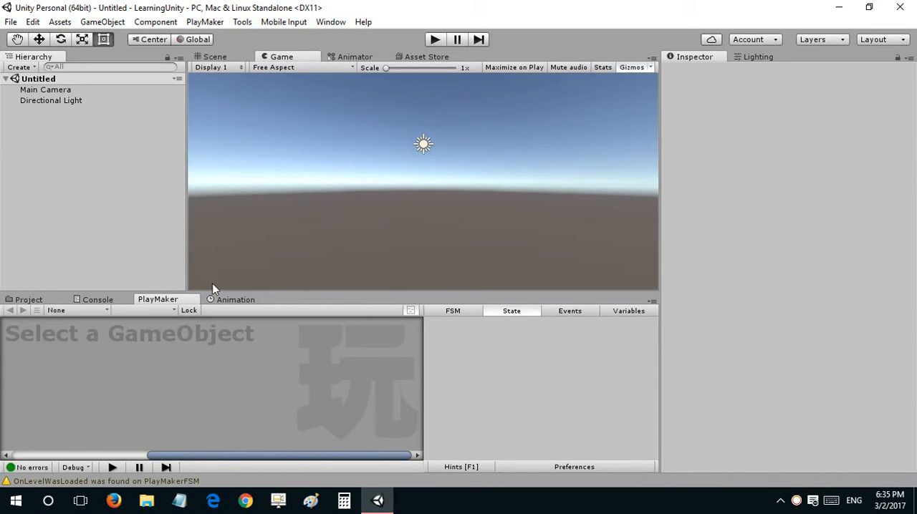
Step: Open the ProBuilder window and dock it beside the Hierarchy, with the lower panels slightly enlarged
left_click_drag(213, 288, 215, 273)
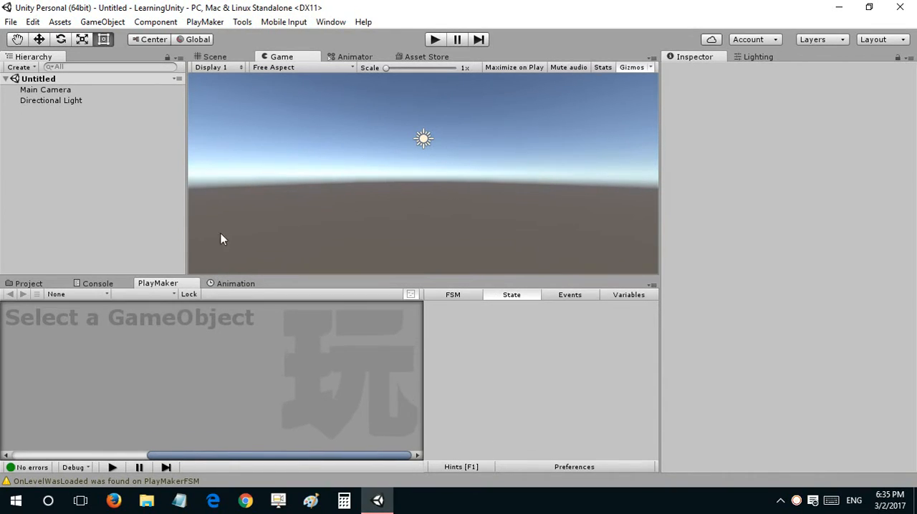
left_click(236, 24)
mouse_move(244, 37)
left_click(343, 71)
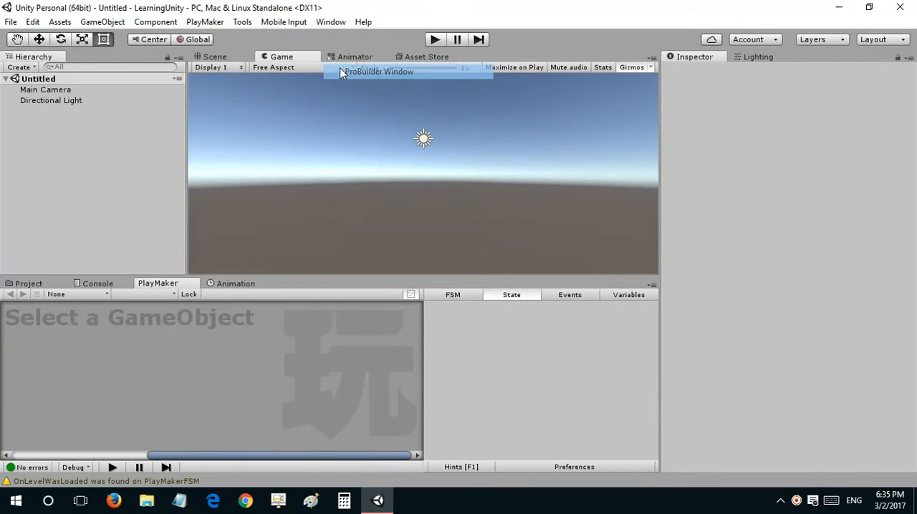
left_click_drag(404, 66, 107, 66)
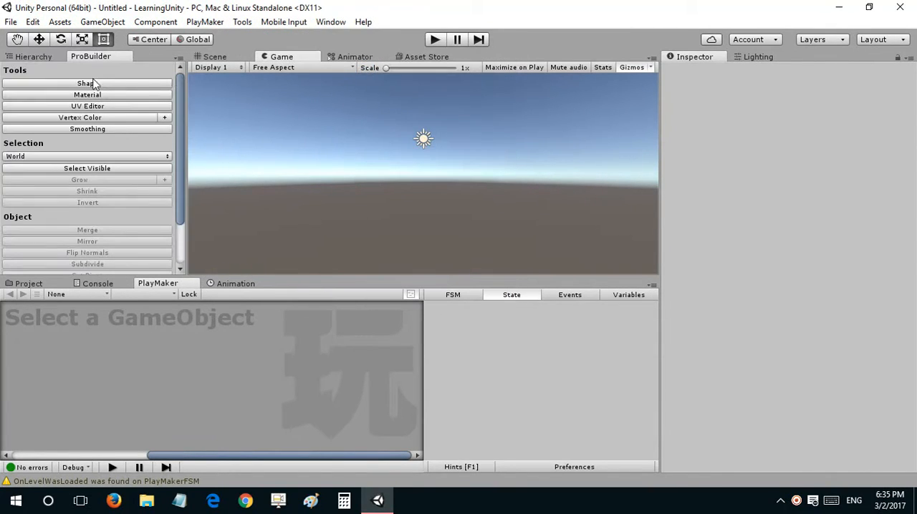
Step: Show the Scene view and build a ProBuilder cube with dimensions 1 × 1 × 1
left_click(212, 58)
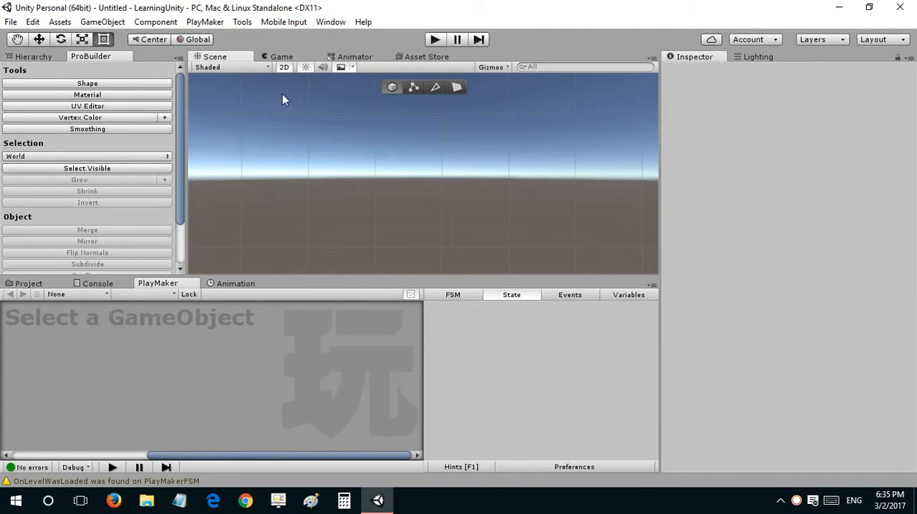
left_click_drag(311, 114, 361, 148, "alt")
left_click(148, 84)
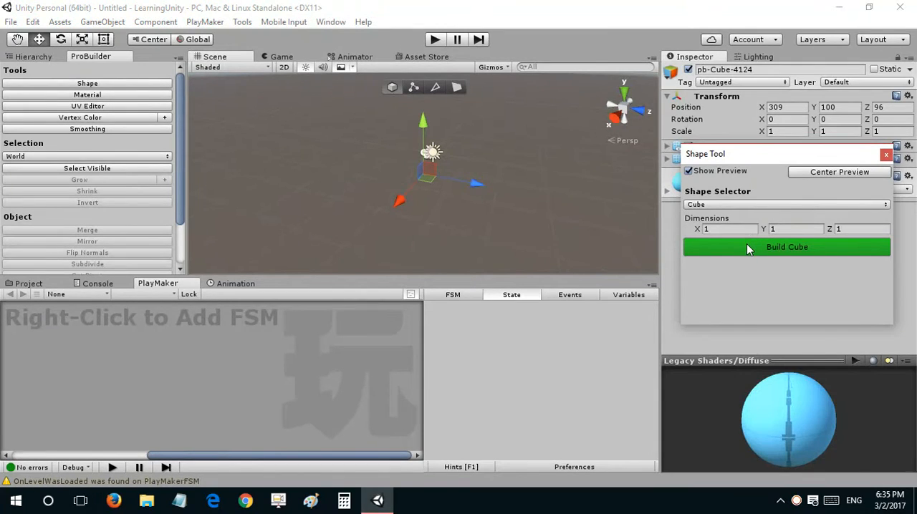
left_click(747, 248)
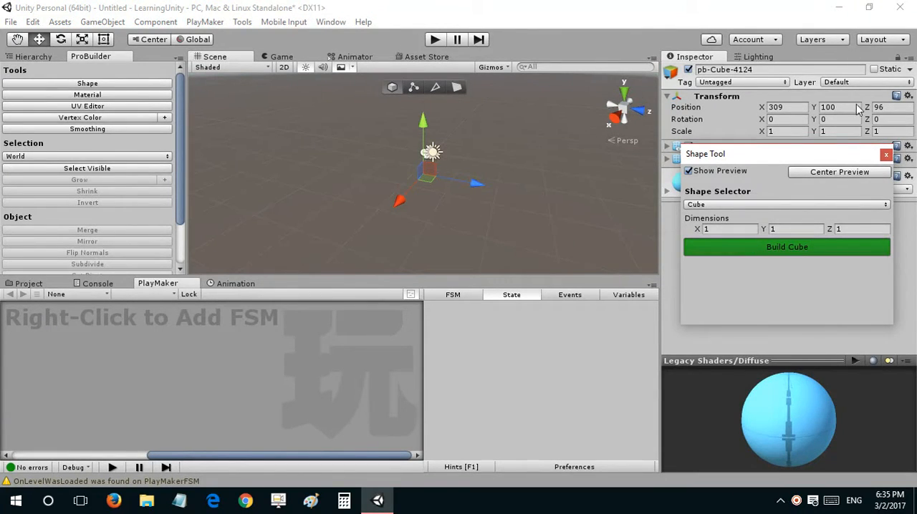
left_click(885, 155)
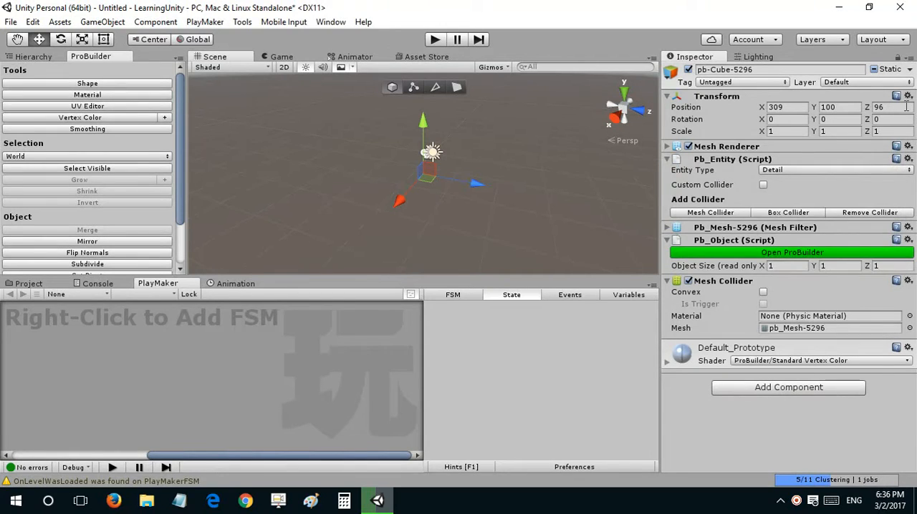
Step: Reset the cube's transform to the origin and turn off its Static setting
left_click(908, 96)
left_click(888, 112)
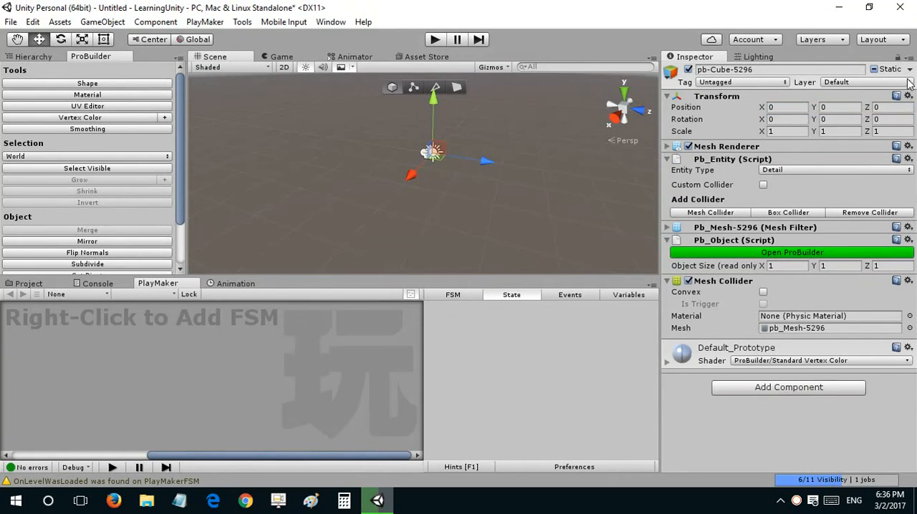
left_click(877, 71)
left_click(874, 69)
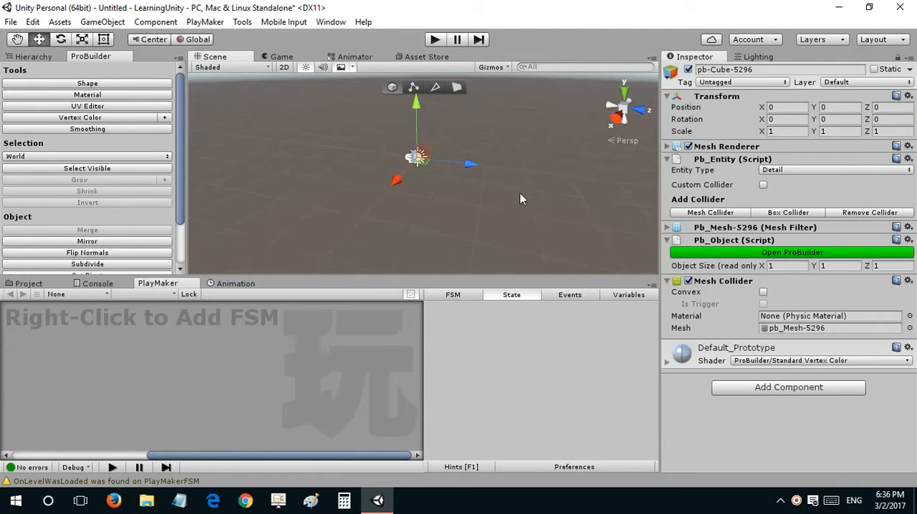
Step: Extrude the cube's Z-facing side and its underside by about 1 unit each to form an L-shaped block, then return to object selection
right_click_drag(442, 181, 481, 123)
scroll(439, 161, "up", 10)
key("s")
key("w")
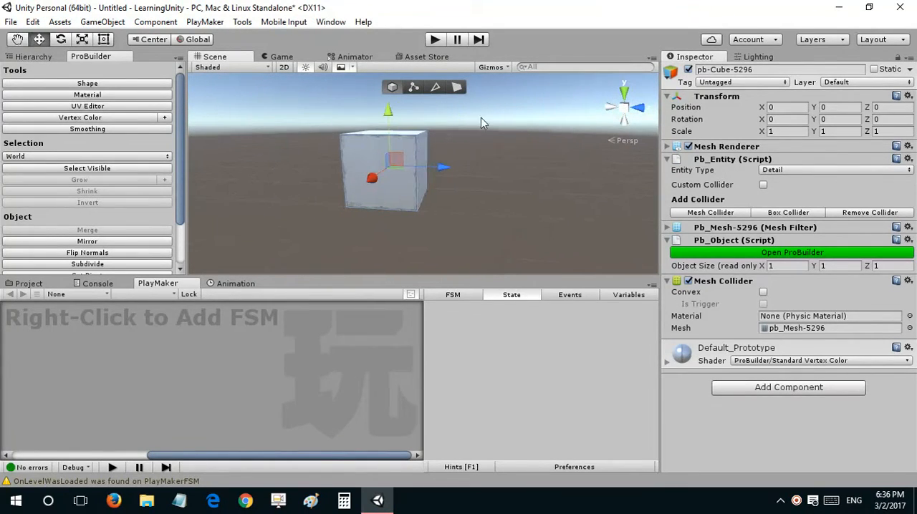
left_click(457, 87)
left_click(425, 151)
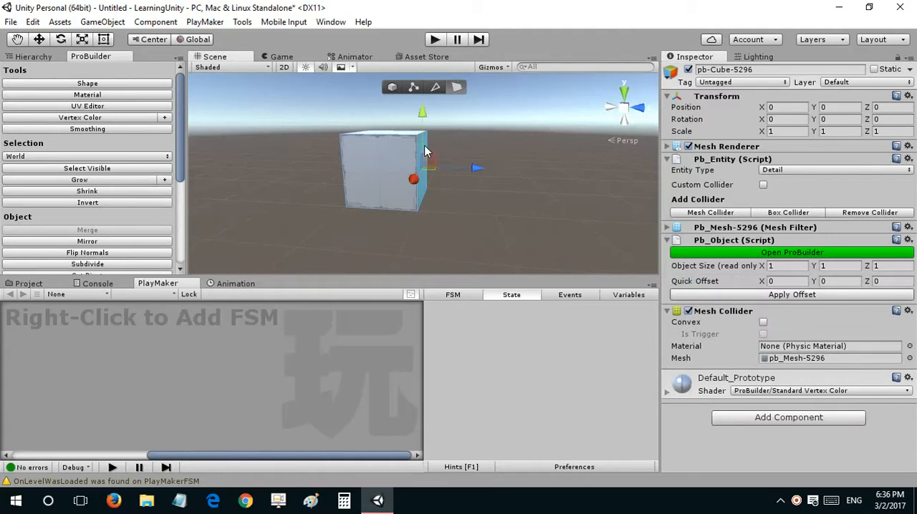
left_click_drag(471, 167, 545, 172, "shift")
right_click_drag(466, 152, 405, 117)
left_click_drag(395, 112, 391, 165, "shift")
right_click_drag(501, 146, 405, 153)
key("s")
left_click(386, 88)
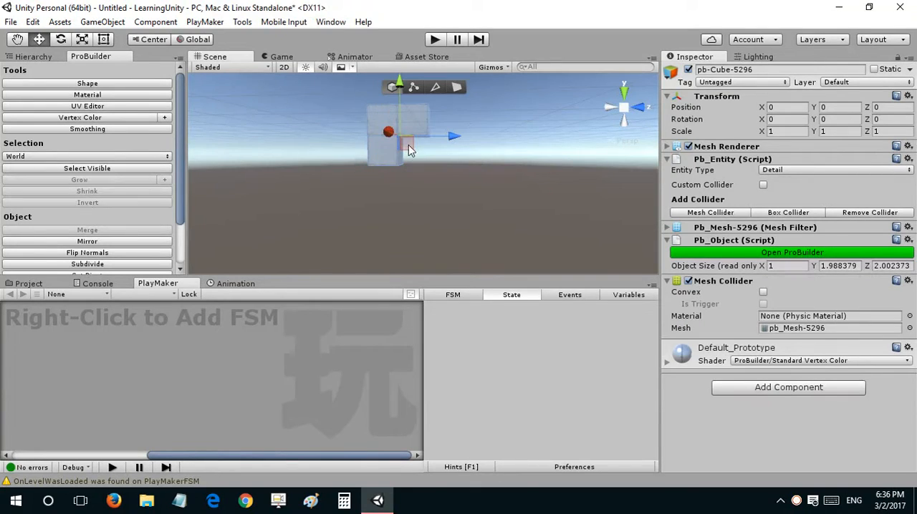
Step: Duplicate the L-shaped block and move the copy along Z to about 5.11
right_click_drag(458, 144, 463, 157)
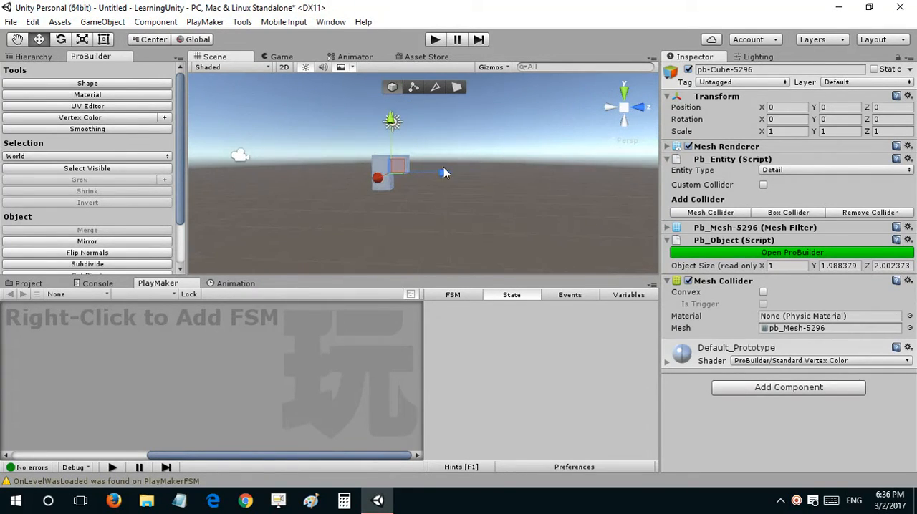
key("ctrl+d")
left_click_drag(443, 171, 527, 183)
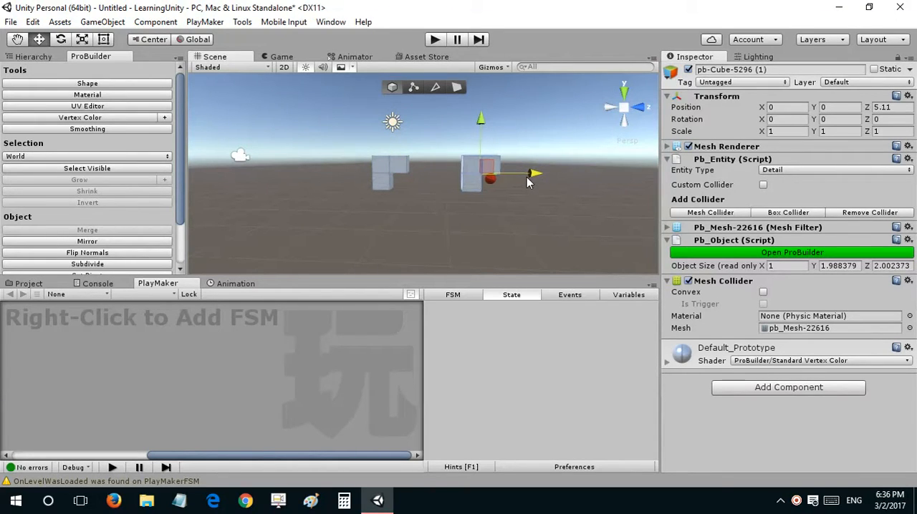
Step: Rotate the copied block into a mirrored orientation by setting its rotation to X 90, Y 90, Z 90
key("e")
left_click_drag(513, 139, 602, 300)
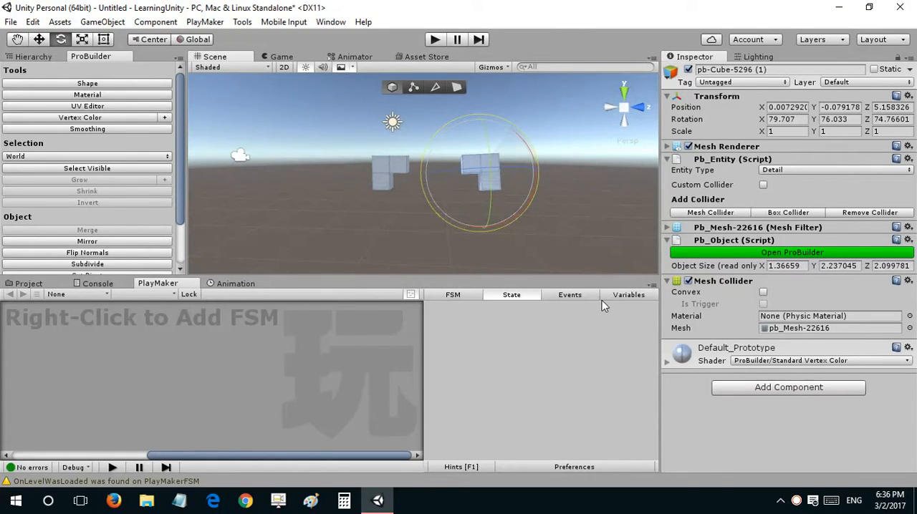
left_click(800, 119)
type("90")
key("Tab")
type("90")
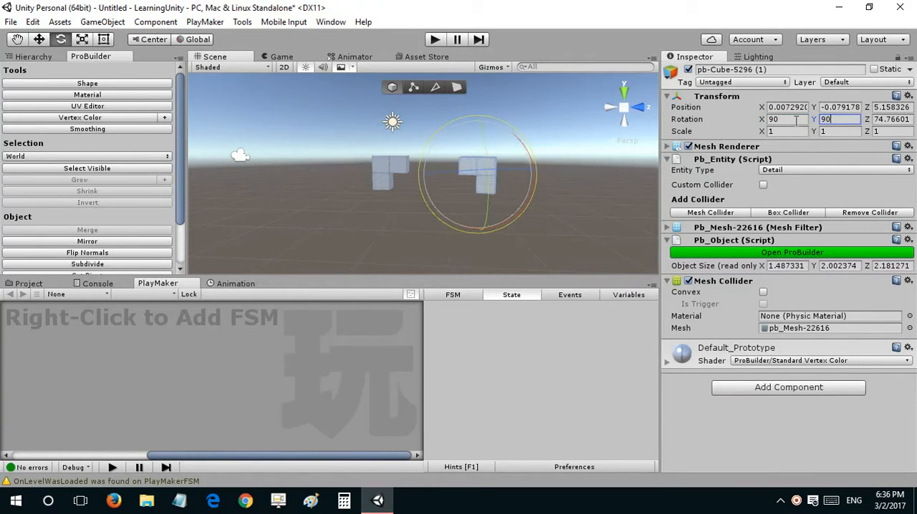
key("Tab")
type("90")
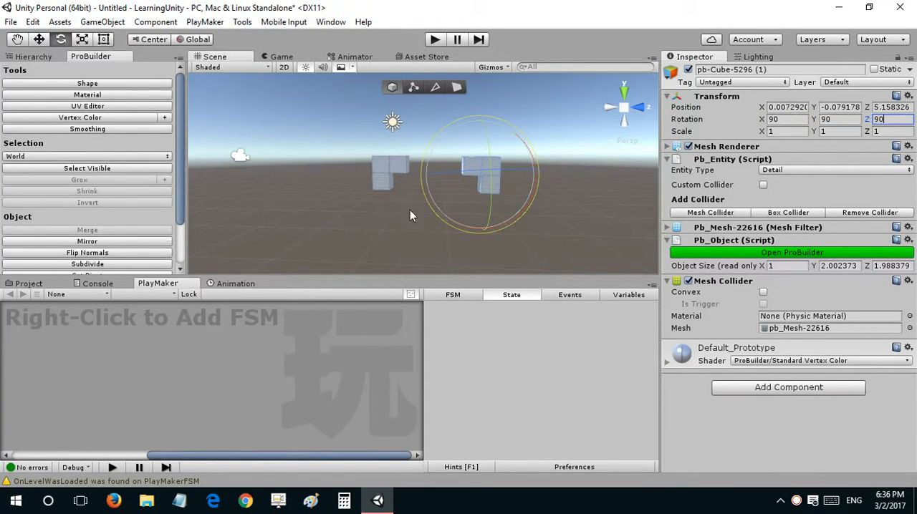
Step: Examine the two L-shaped blocks from several angles to compare their orientation and spacing
right_click_drag(423, 169, 394, 172)
key("w")
key("a")
key("d")
key("s")
right_click_drag(455, 159, 462, 172)
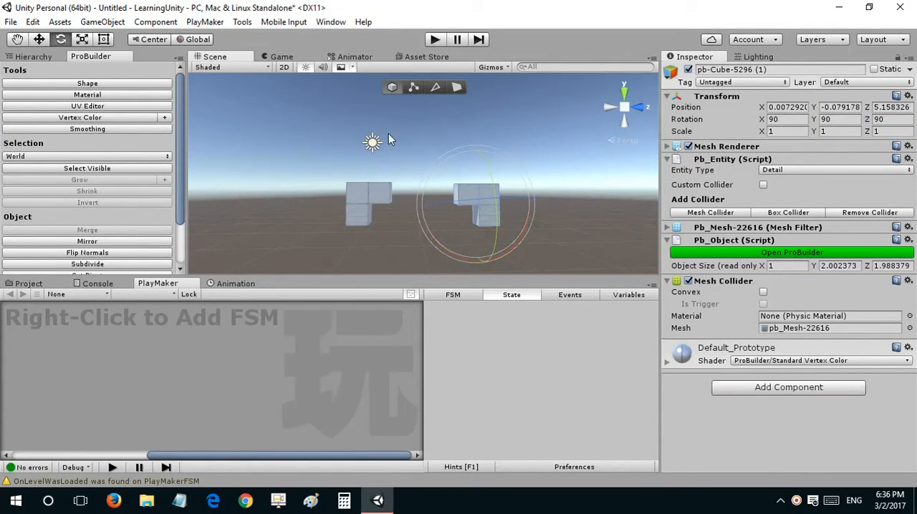
right_click_drag(407, 159, 362, 173)
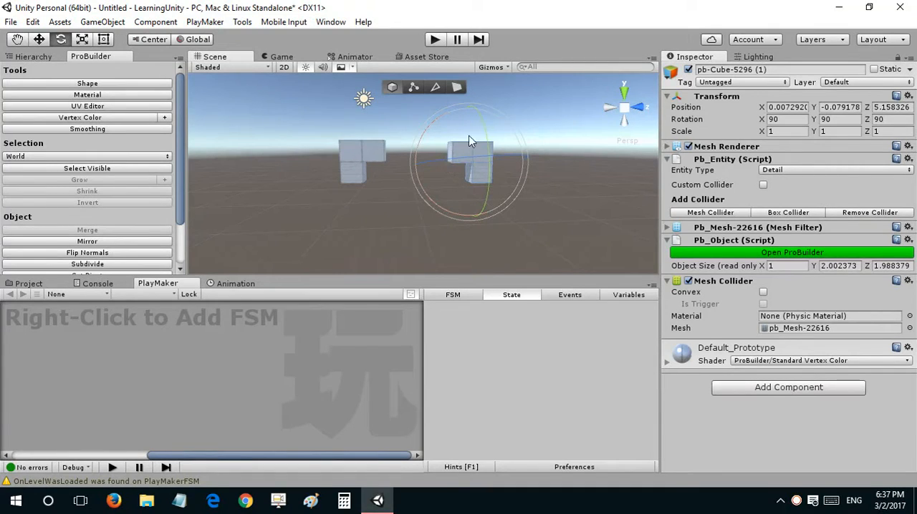
left_click_drag(468, 135, 591, 183, "alt")
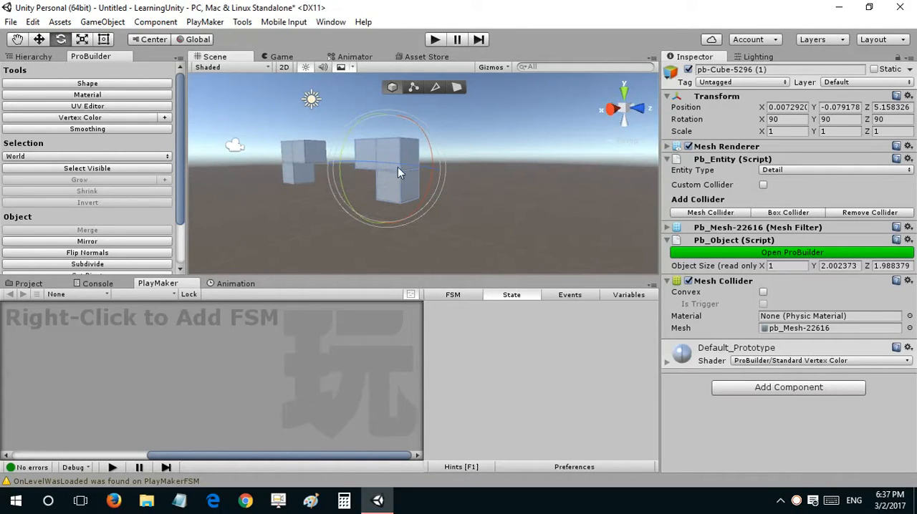
left_click_drag(373, 142, 472, 166, "alt")
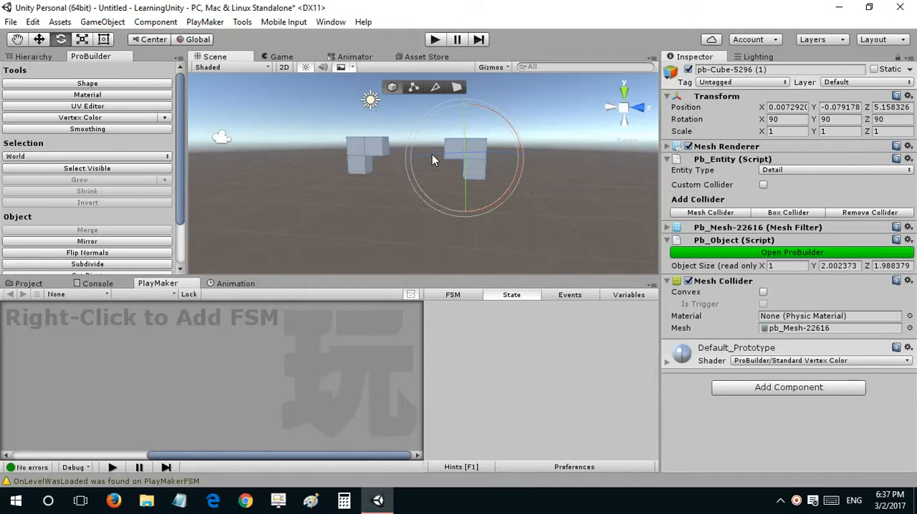
Step: Move the rotated copy closer to the original block, to about X 0, Y 0, Z 4.48
key("w")
left_click_drag(516, 160, 500, 161)
right_click_drag(498, 169, 406, 111)
scroll(485, 176, "up", 5)
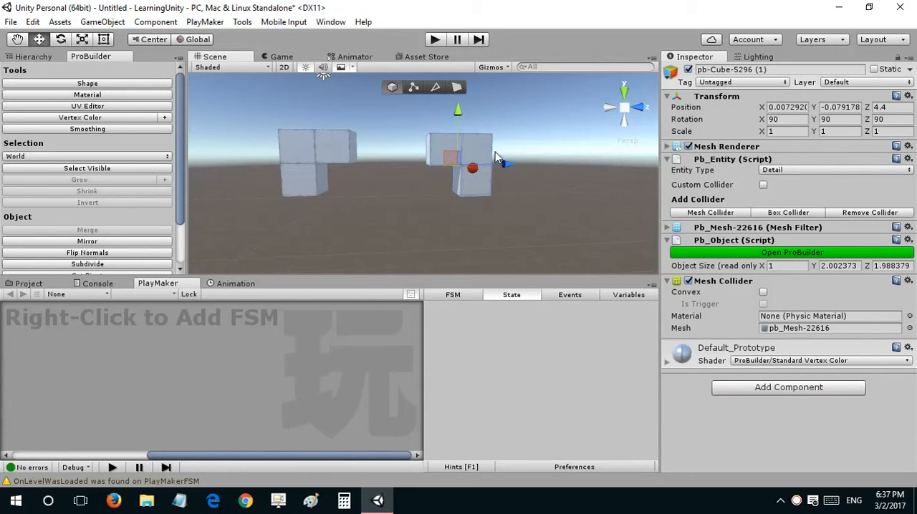
left_click_drag(432, 136, 351, 138)
left_click_drag(428, 169, 409, 139)
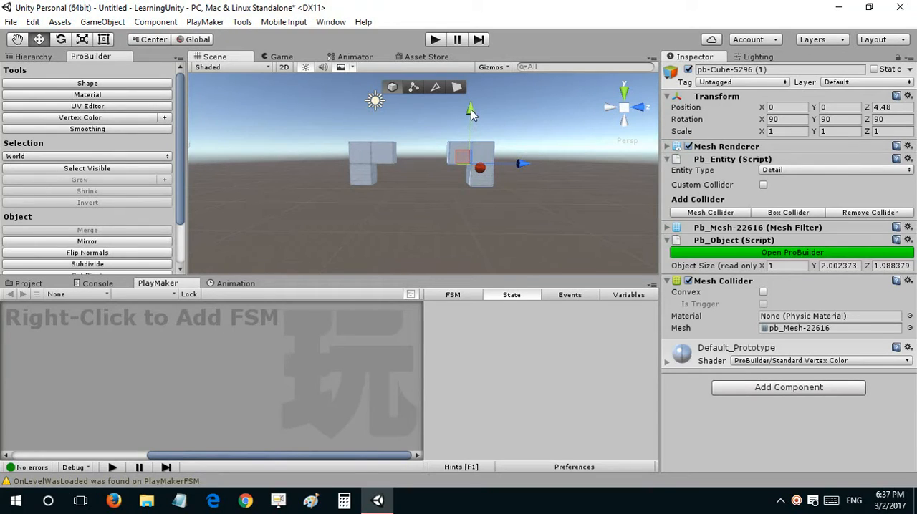
Step: Duplicate the rotated block, move the copy down to about Y -3.83, and set its rotation to X 0, Y 180, Z 180
key("ctrl+d")
left_click_drag(471, 109, 627, 226)
key("e")
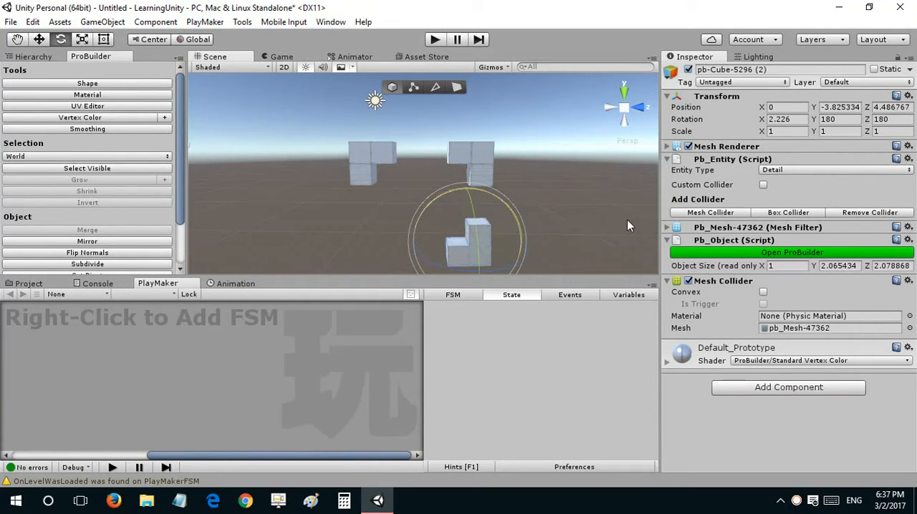
left_click(778, 120)
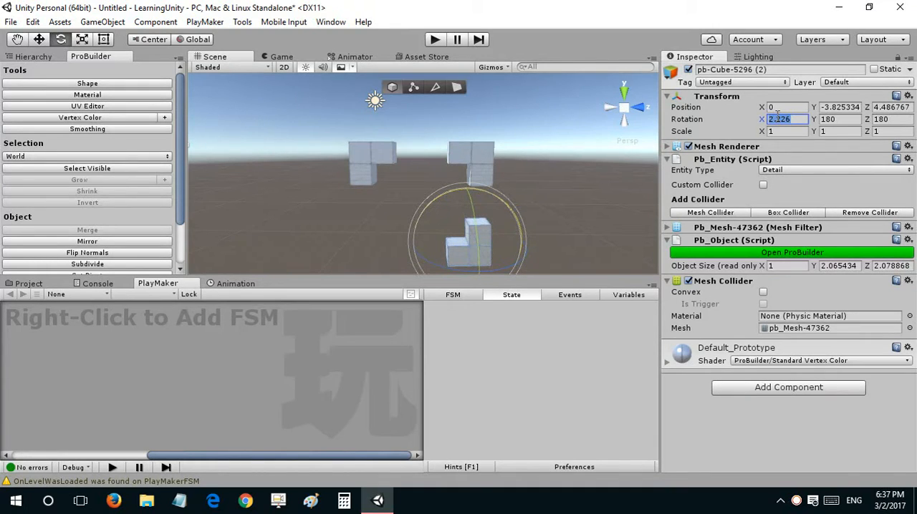
type("0")
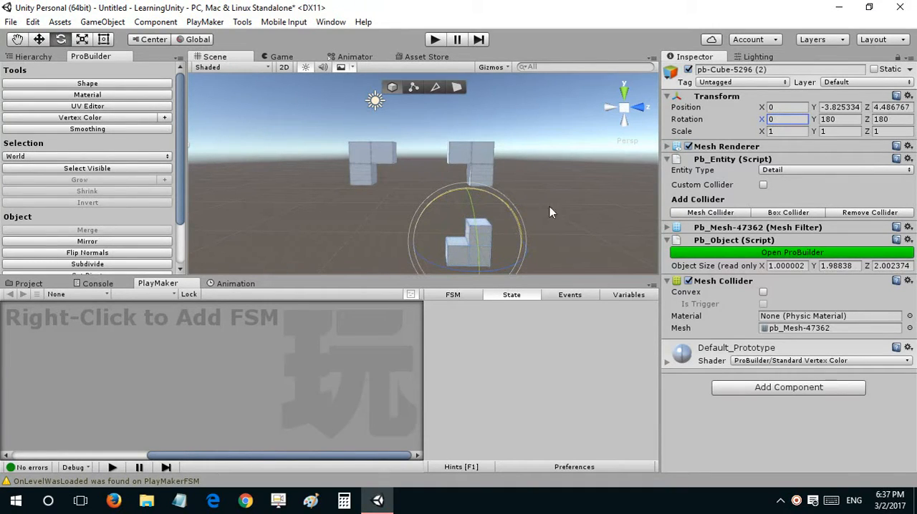
Step: Duplicate the lower block, move the copy beneath the original to about Z 0.34, and set its X rotation to -90
right_click_drag(426, 200, 421, 210)
key("w")
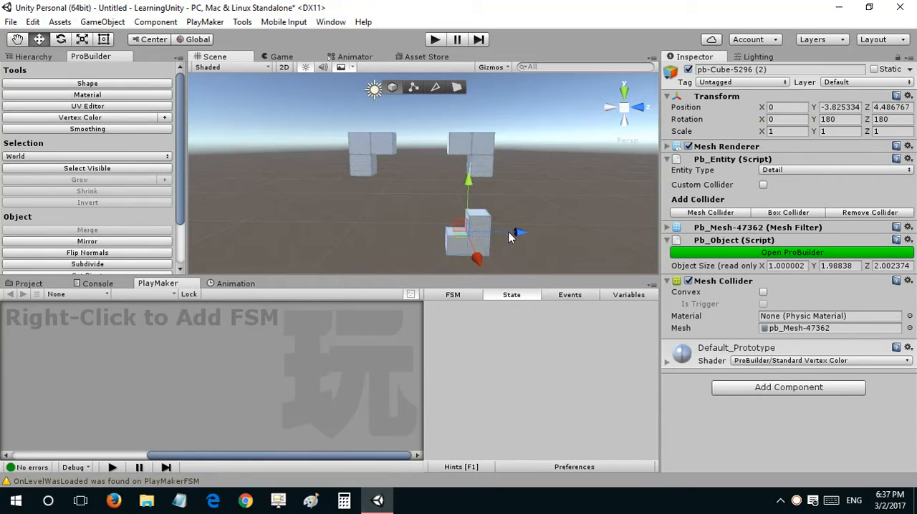
key("ctrl+d")
left_click_drag(516, 231, 747, 113)
key("e")
left_click(785, 119)
type("-90")
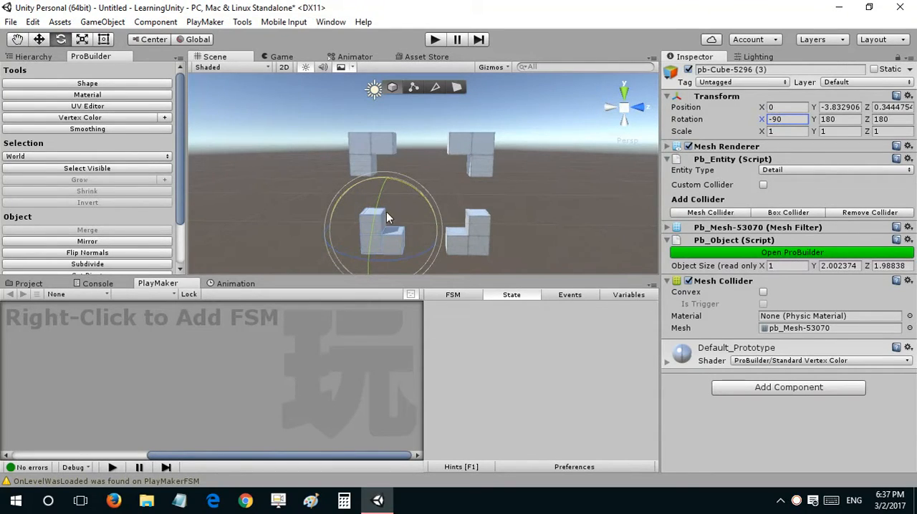
key("Return")
Step: Reposition the fourth block beneath the original, at about Y -4.47 and Z 0
key("w")
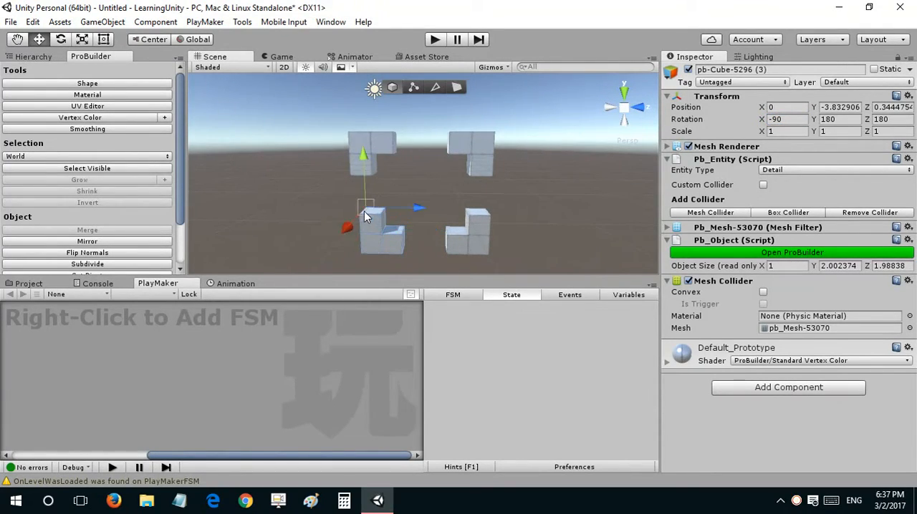
left_click_drag(364, 211, 373, 182)
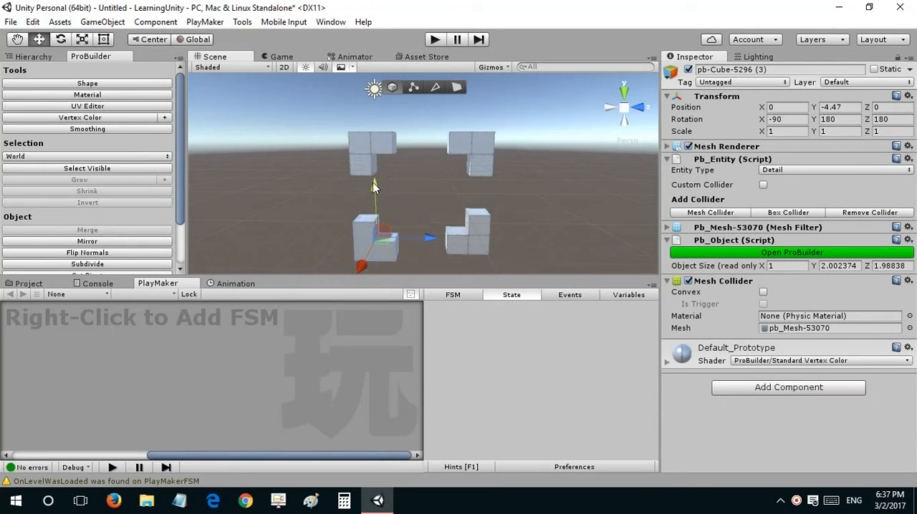
left_click_drag(394, 239, 436, 235)
Step: Select the original L-shaped block and shift it along Z to about 0.21
right_click_drag(435, 235, 420, 165)
key("s")
key("w")
left_click(388, 144)
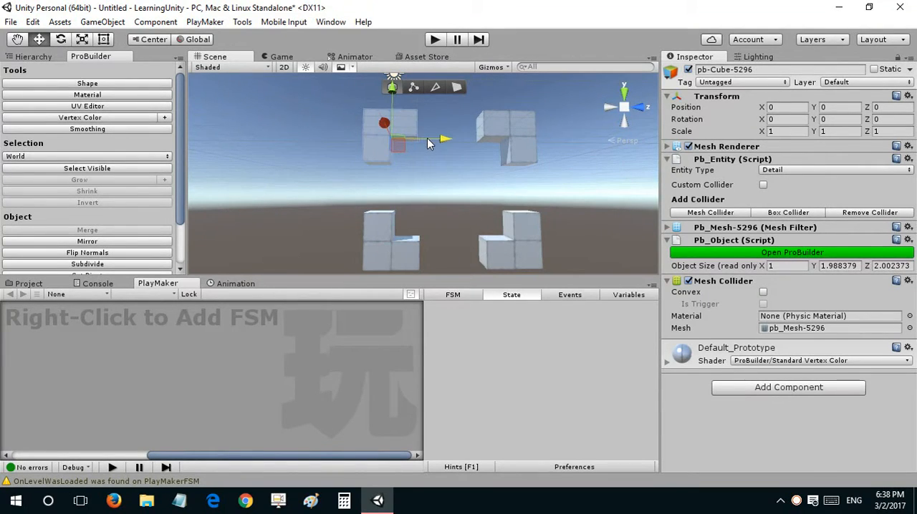
left_click_drag(427, 138, 406, 167)
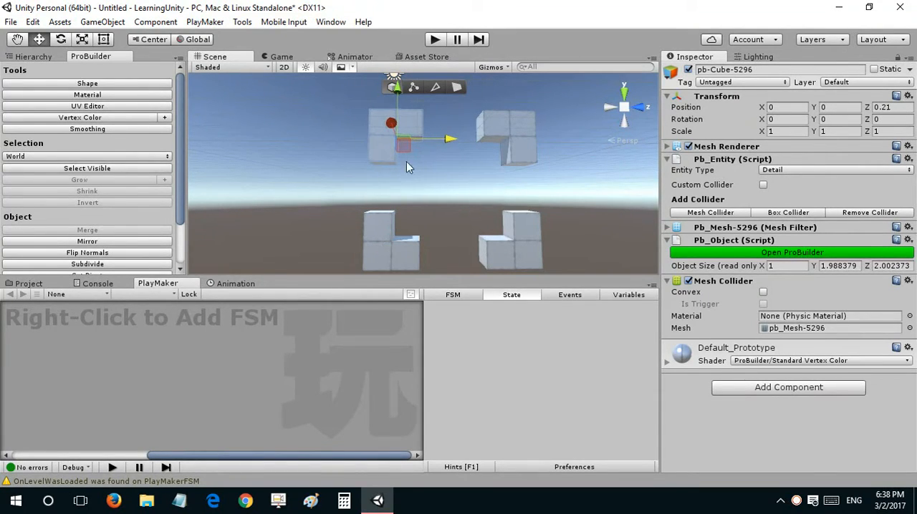
Step: Set the original block's Z position to 0.11, matching the block beneath it
left_click_drag(398, 246, 390, 239)
left_click(390, 239)
left_click(878, 107)
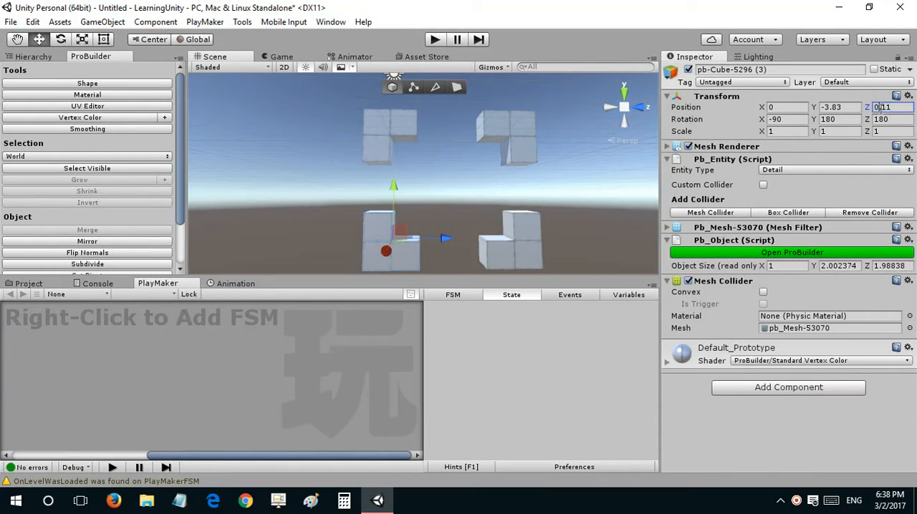
left_click(392, 133)
left_click(879, 107)
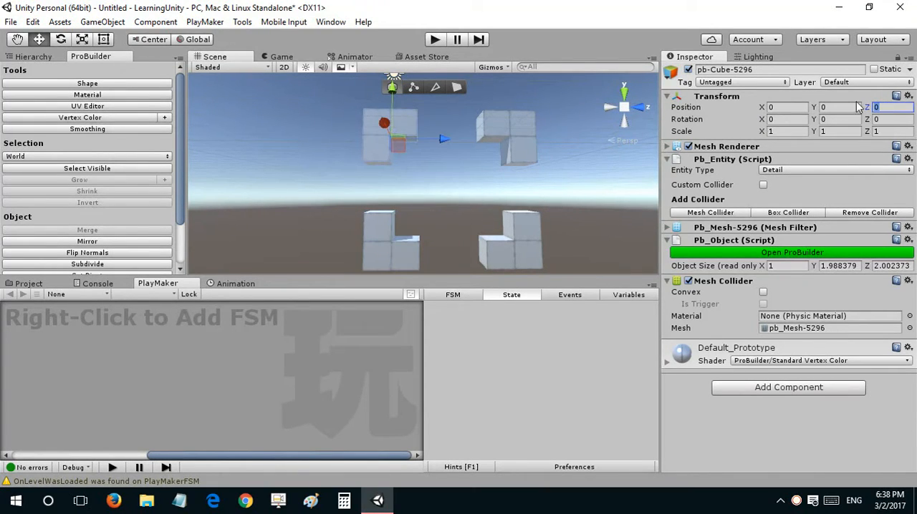
type("0.11")
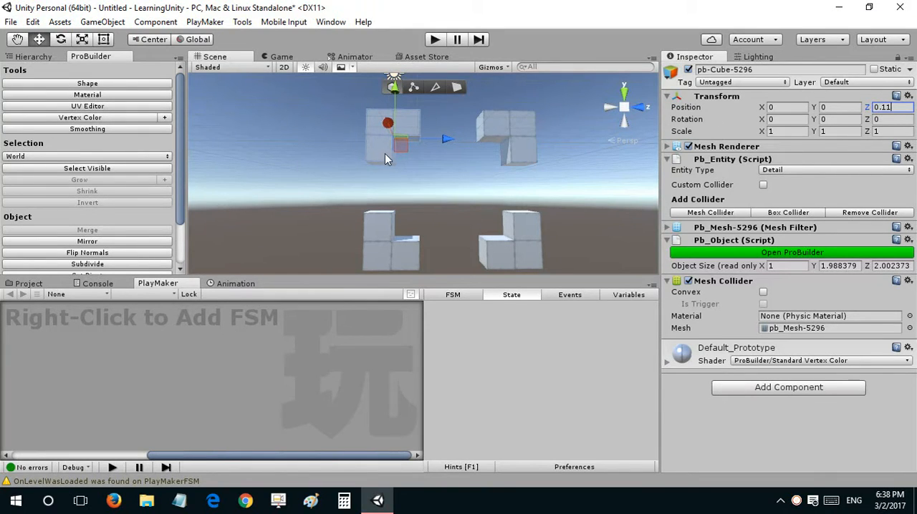
right_click_drag(384, 158, 408, 175)
Step: Set the other lower block's Z position to 4.48, matching the block directly above it
left_click(449, 209)
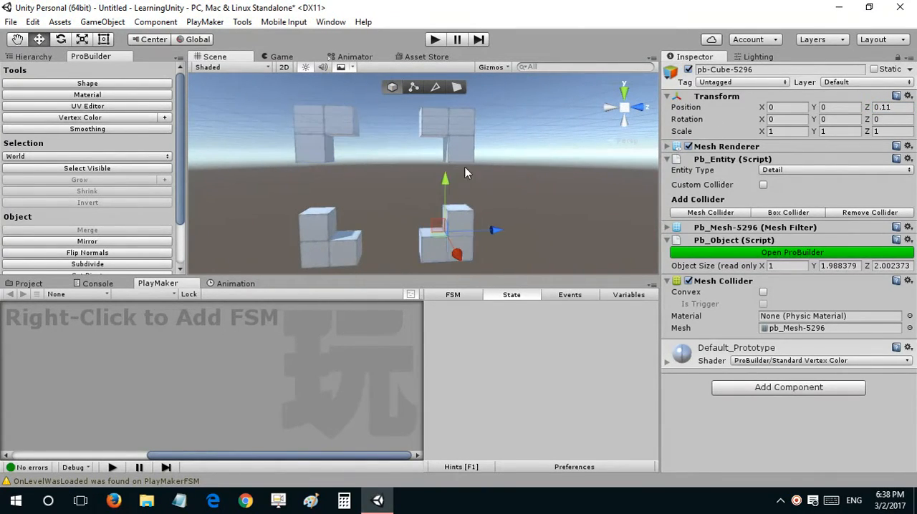
left_click(455, 145)
left_click(462, 214)
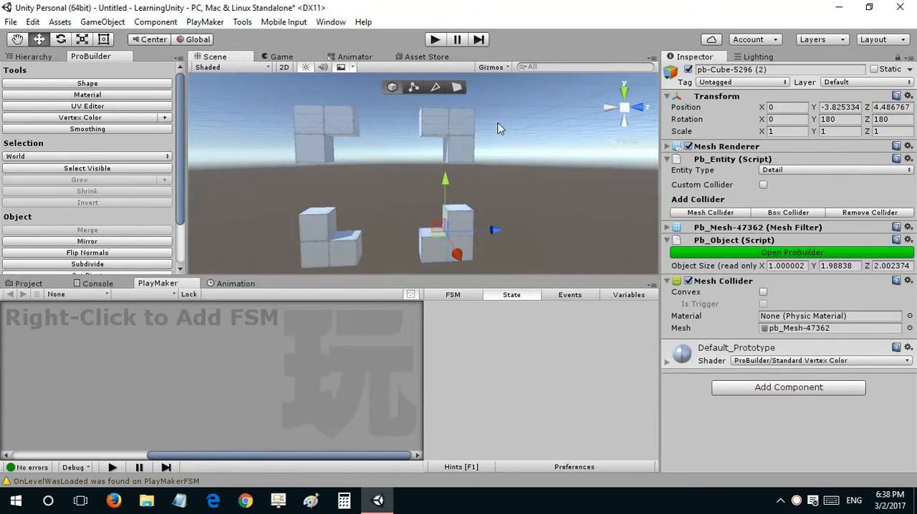
left_click(457, 131)
left_click(876, 106)
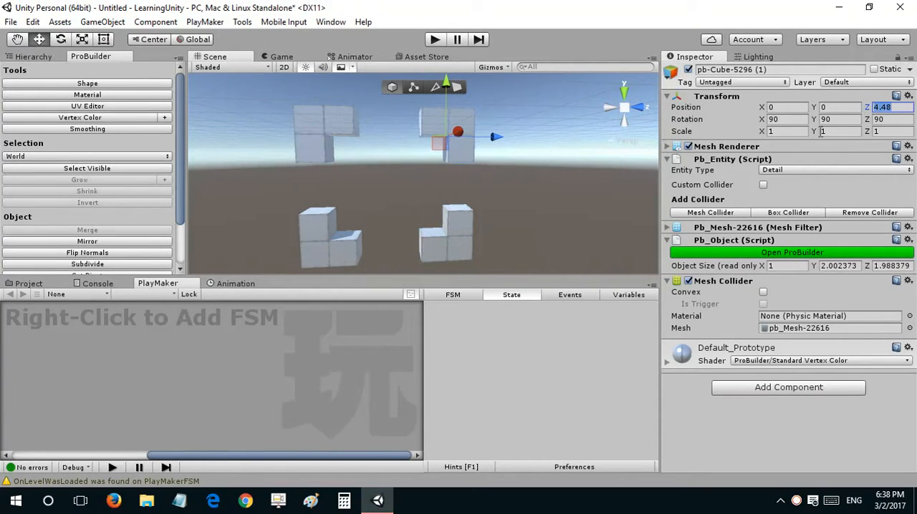
left_click(447, 237)
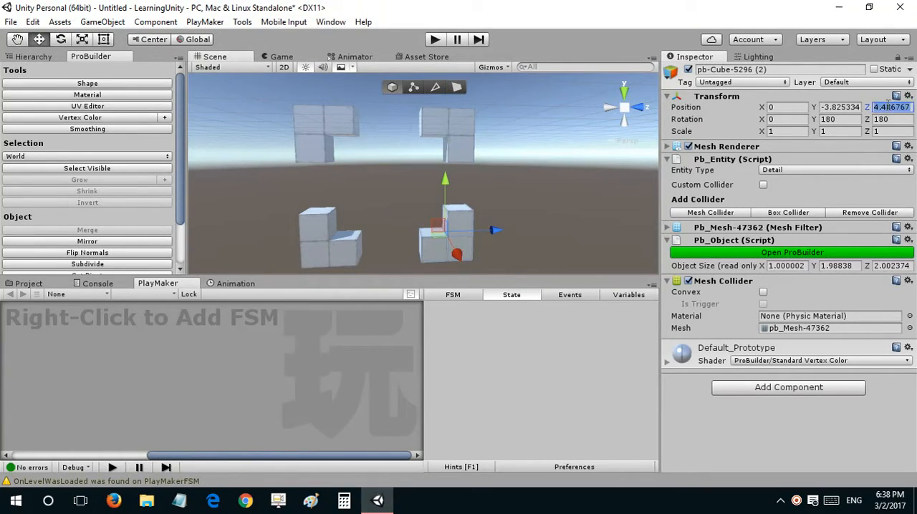
Step: Select the side face of the original block's corner cube and extrude it about 1 unit along negative X
left_click_drag(568, 152, 523, 144, "alt")
left_click(526, 131)
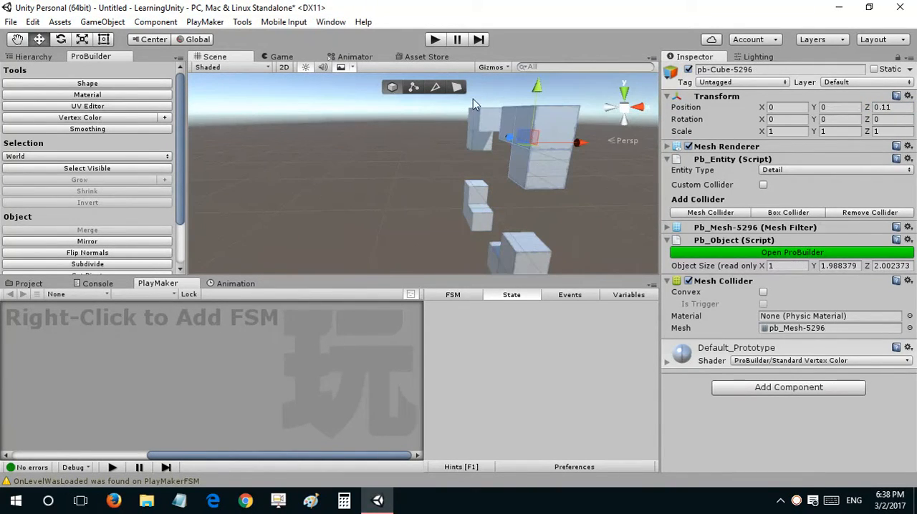
left_click(457, 88)
left_click(524, 127)
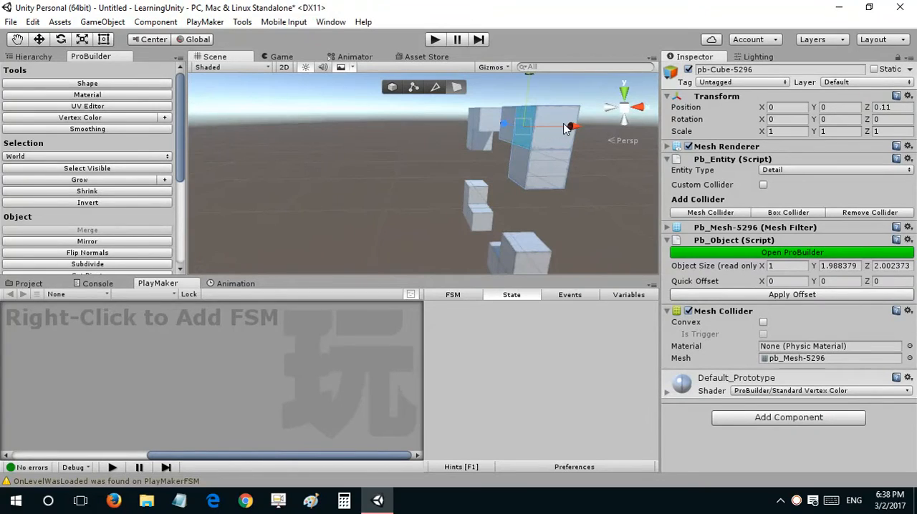
left_click_drag(566, 127, 434, 250, "shift")
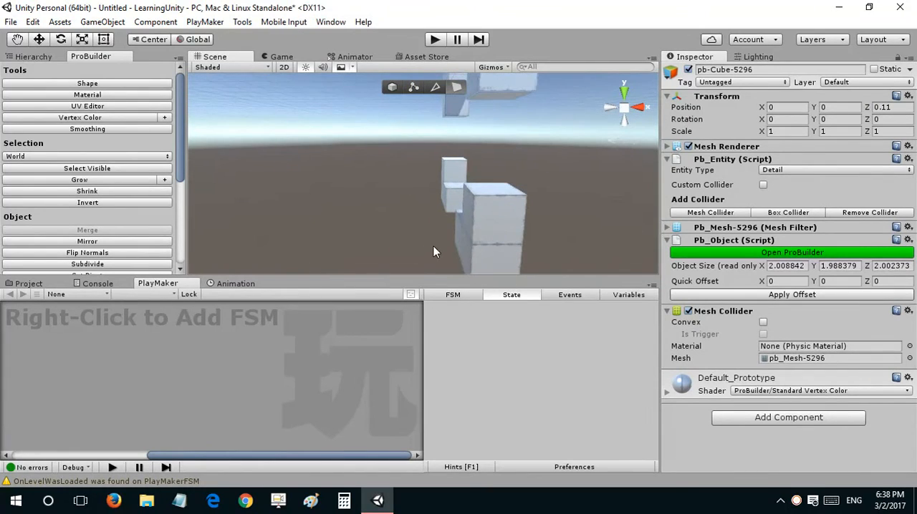
Step: Extrude the corner cube's side face on each of the other three blocks about 1 unit along negative X
left_click(466, 246)
left_click_drag(512, 246, 276, 176, "alt")
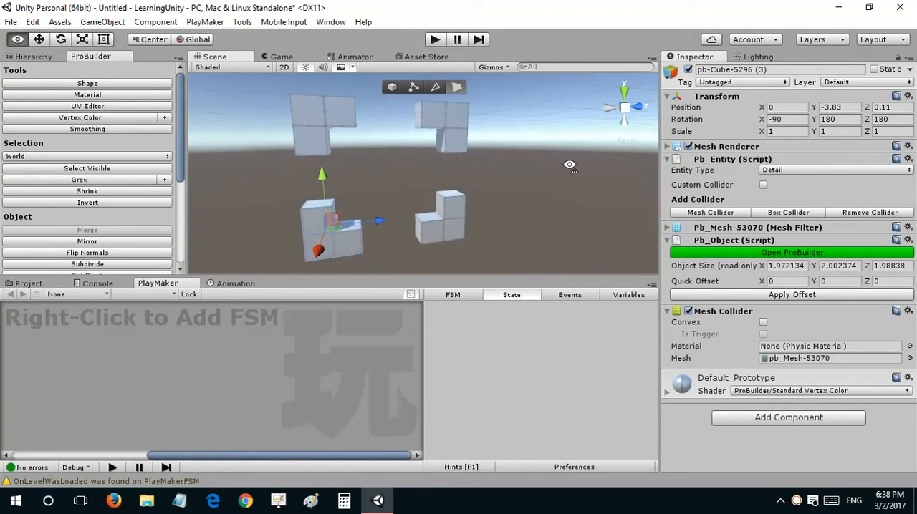
left_click_drag(570, 166, 341, 214, "alt")
left_click(368, 195)
left_click_drag(510, 149, 516, 185, "alt")
left_click_drag(376, 174, 383, 174, "shift")
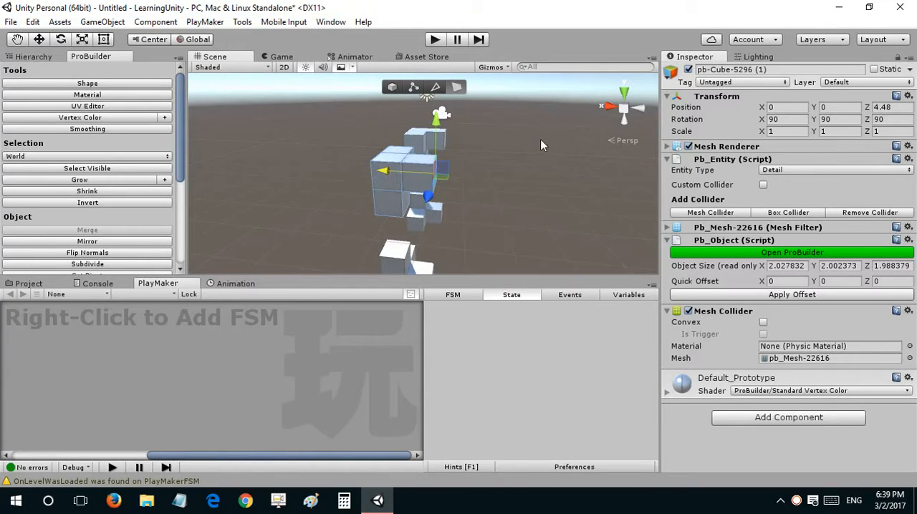
Step: Return to object selection, duplicate the lower block at Z 4.48, and move the copy along X to about -4.08
left_click_drag(540, 139, 425, 162, "alt")
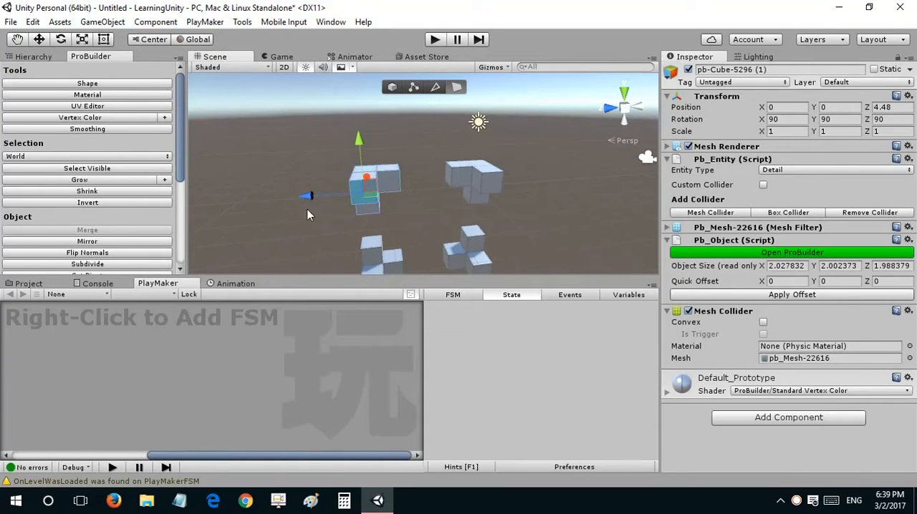
left_click_drag(333, 166, 216, 226, "alt")
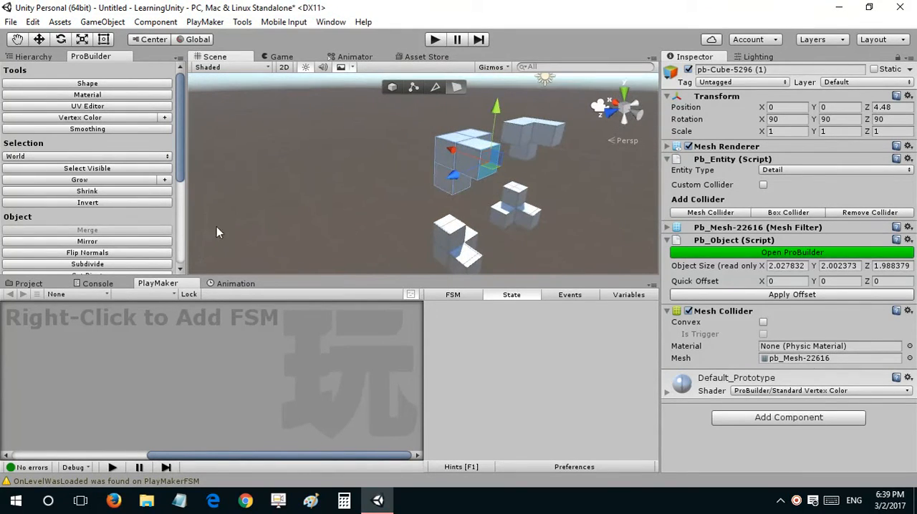
mouse_move(394, 161)
left_mouse_down("alt")
mouse_move(423, 161)
mouse_move(425, 151)
mouse_move(266, 136)
mouse_move(404, 149)
left_mouse_up("alt")
left_click(387, 87)
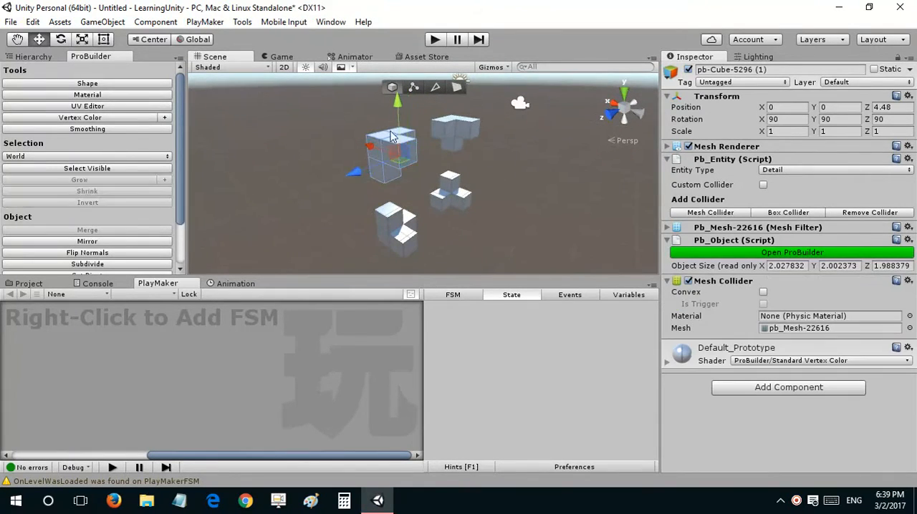
left_click(401, 224)
left_click_drag(403, 219, 401, 179, "alt")
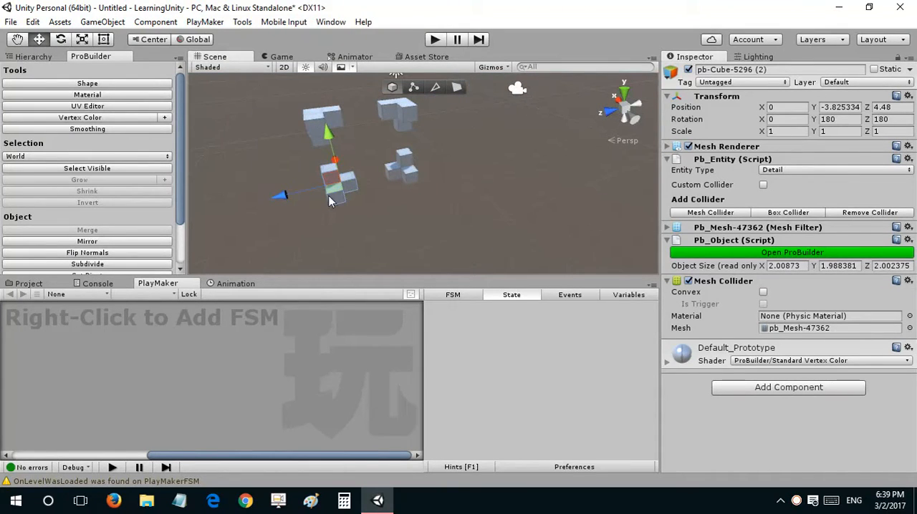
key("ctrl+d")
left_click_drag(321, 174, 345, 192, "alt")
Step: Rotate the copy about the vertical axis and set its Y rotation to 90
key("e")
left_click_drag(345, 264, 414, 209, "alt")
left_click_drag(500, 213, 768, 159)
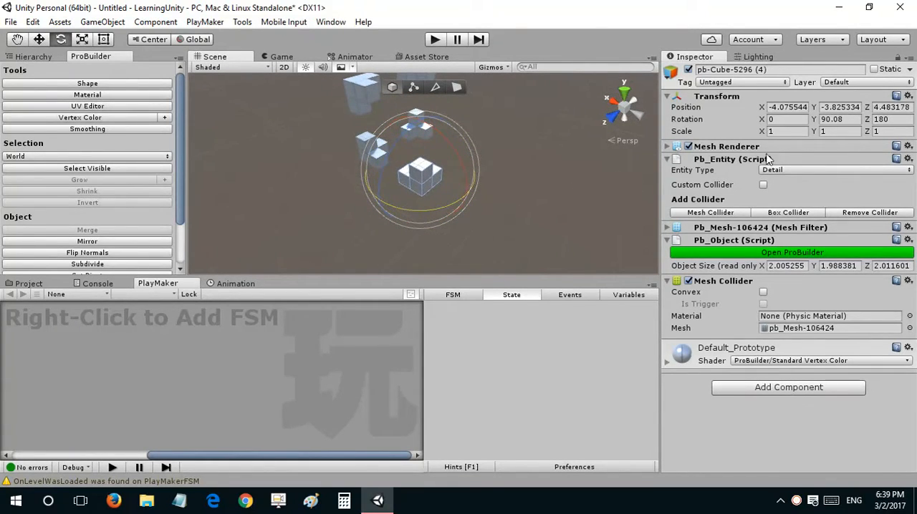
left_click(827, 119)
type("90")
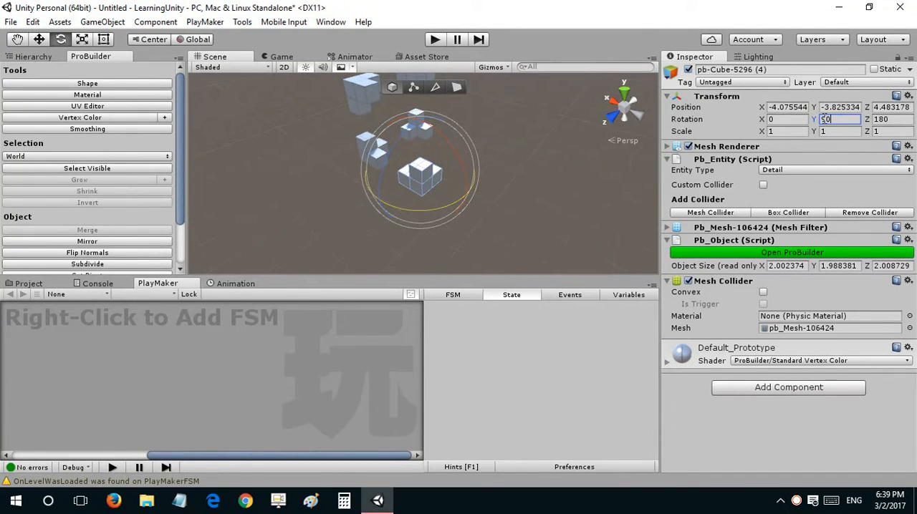
Step: Move the rotated copy farther out along X to about -4.95
right_click_drag(372, 167, 395, 173)
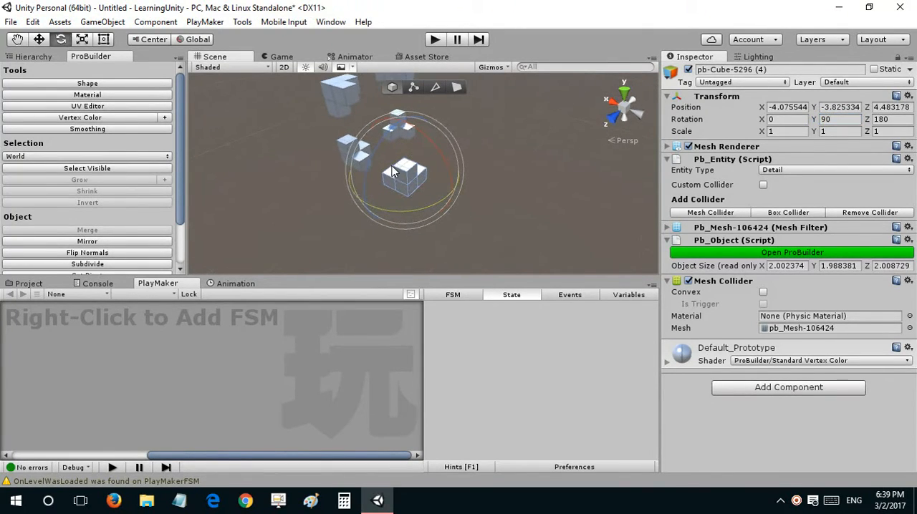
key("w")
left_click(380, 155)
left_click(398, 179)
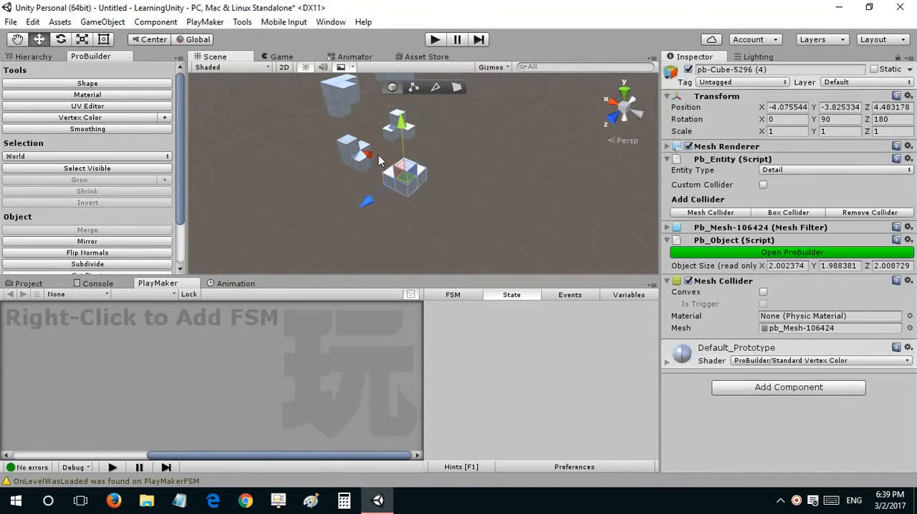
left_click_drag(376, 158, 383, 160)
right_click_drag(531, 174, 437, 181)
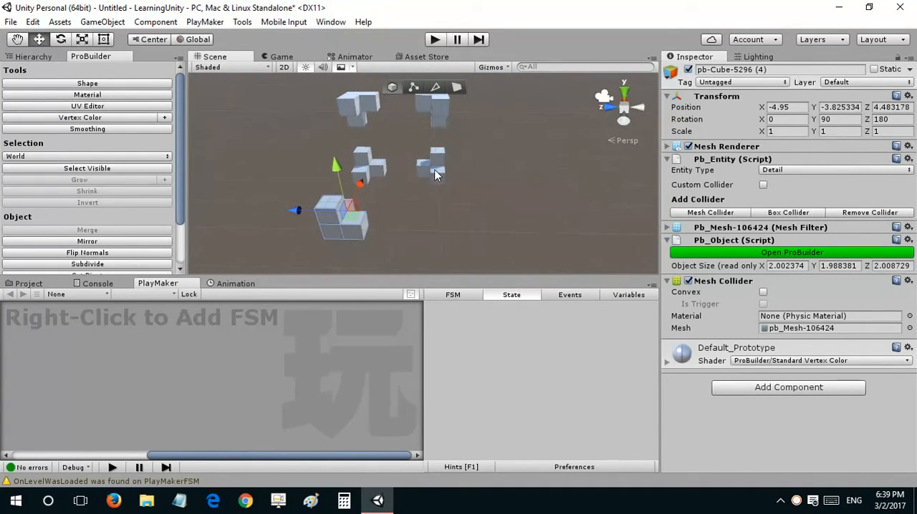
Step: Duplicate the new corner block and move the copy along Z to about -1.94
left_click(439, 184)
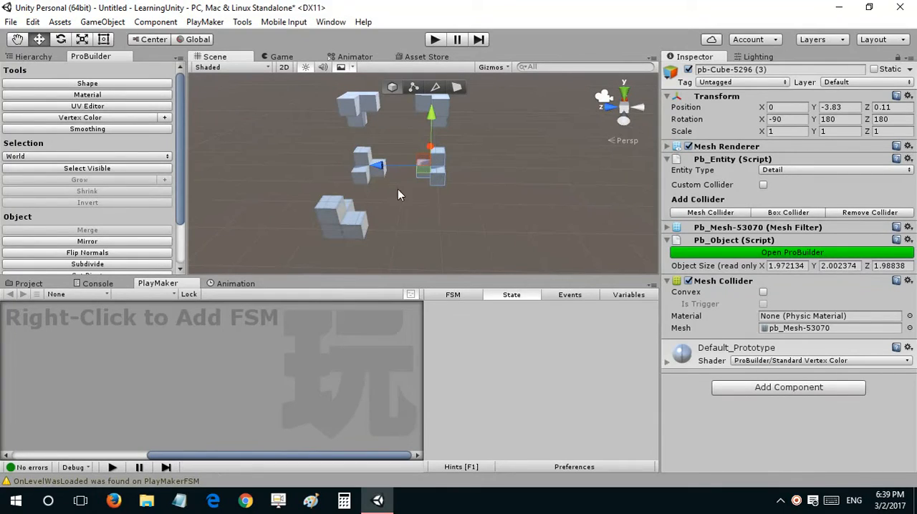
left_click(346, 219)
key("ctrl+d")
left_click_drag(337, 213, 467, 215)
Step: Rotate the second copy about the vertical axis and set its Y rotation to 0
key("r")
key("e")
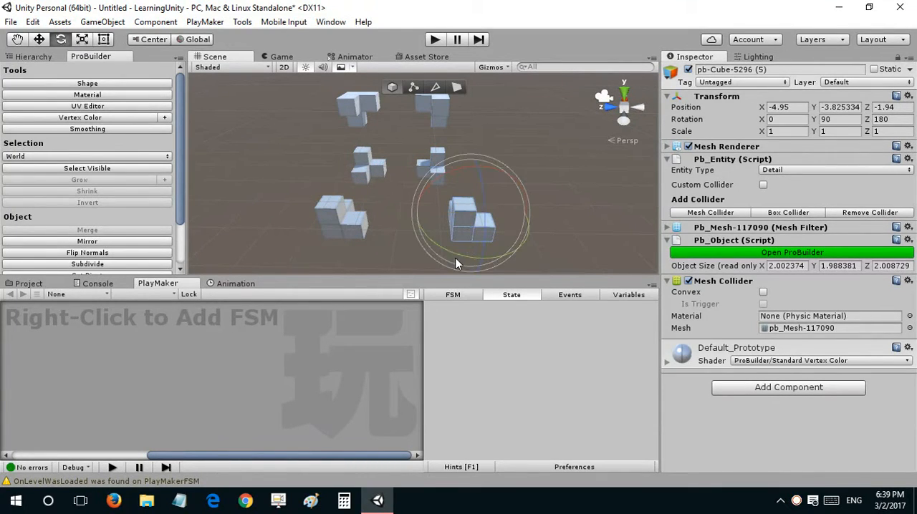
left_click_drag(456, 263, 670, 205)
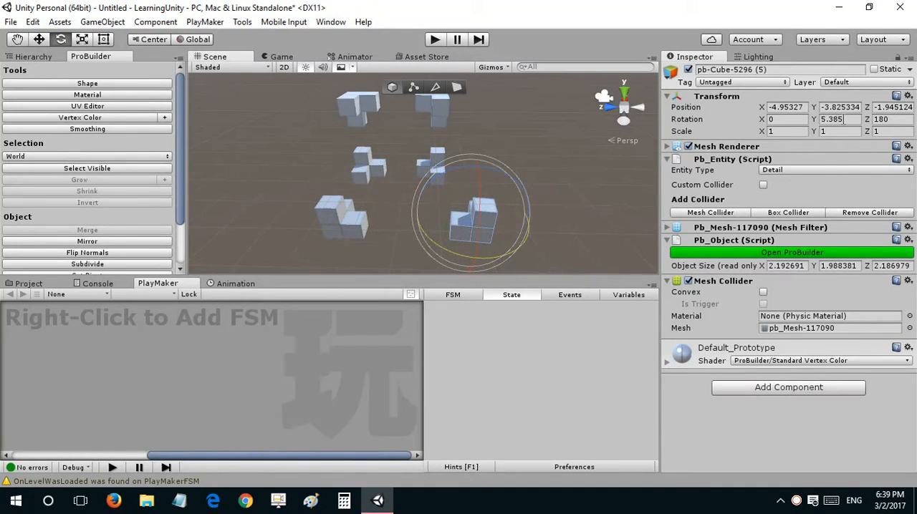
left_click(840, 119)
type("0")
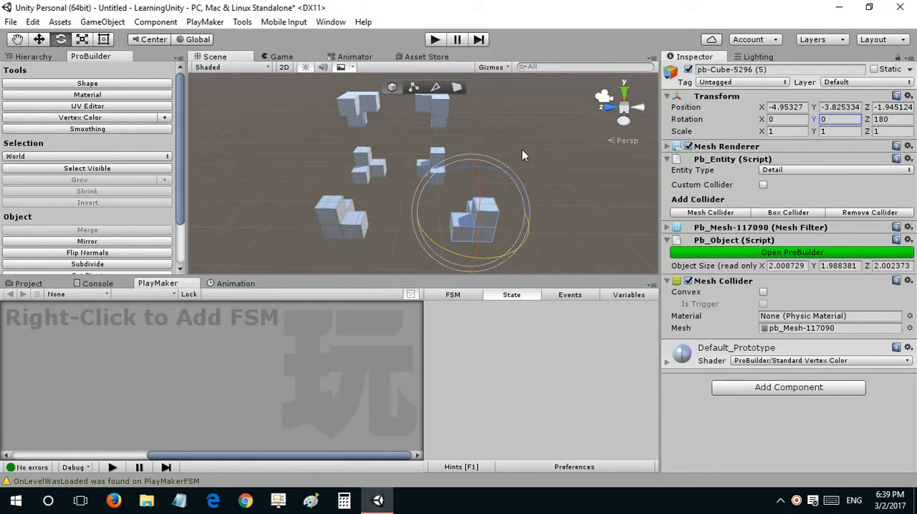
Step: Copy the Z position 0.11 from the neighbouring lower block and apply it to the second copy
left_click(454, 232)
key("w")
left_click(426, 207)
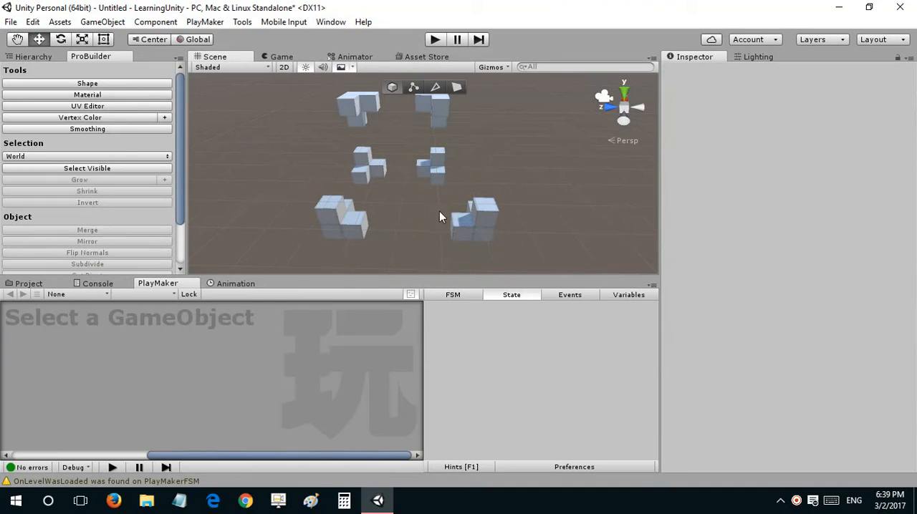
key("ctrl+z")
left_click(434, 174)
left_click(482, 219)
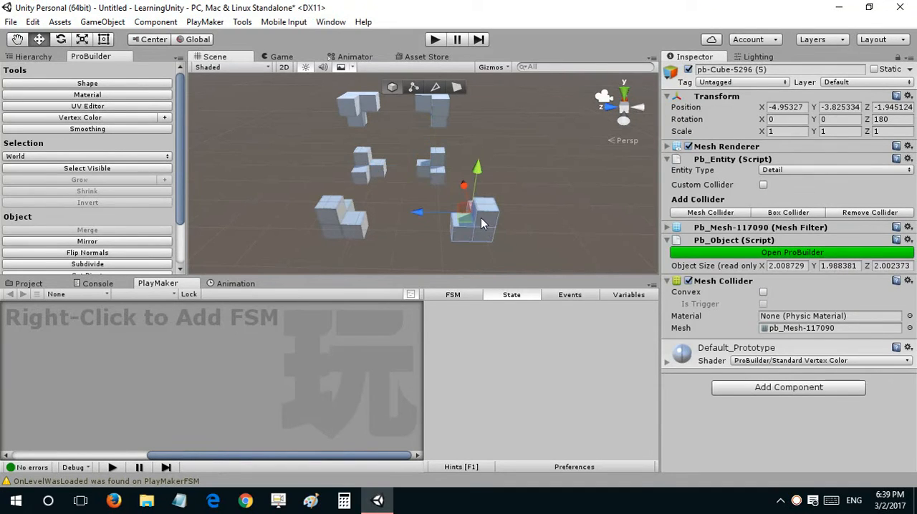
left_click(436, 172)
left_click(485, 207)
left_click(437, 172)
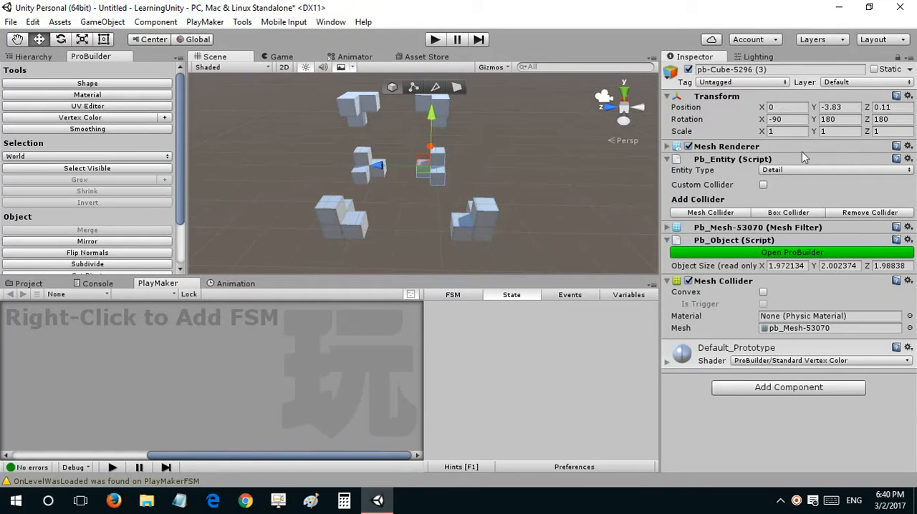
left_click(875, 108)
key("ctrl+c")
left_click(484, 215)
left_click(884, 107)
key("ctrl+v")
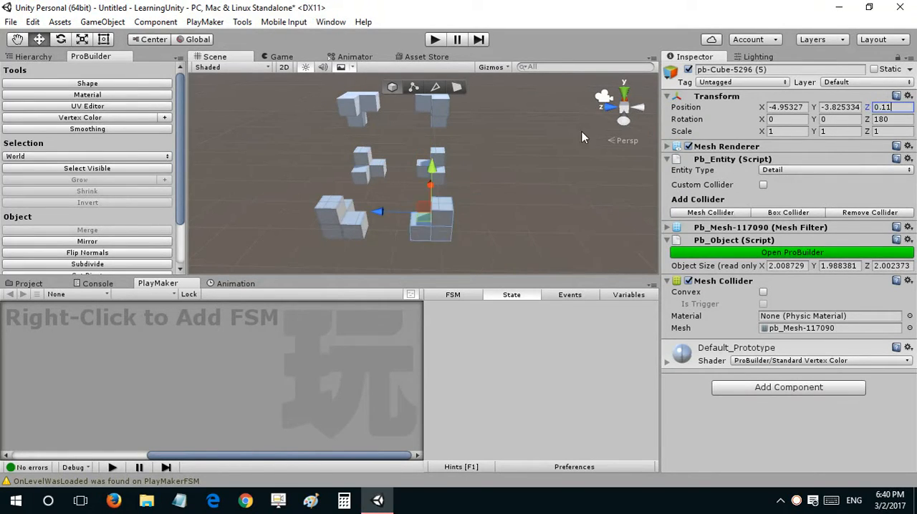
Step: Duplicate the upper block at Z 4.48 and move the copy along X to about -5.46
right_click_drag(512, 165, 482, 160)
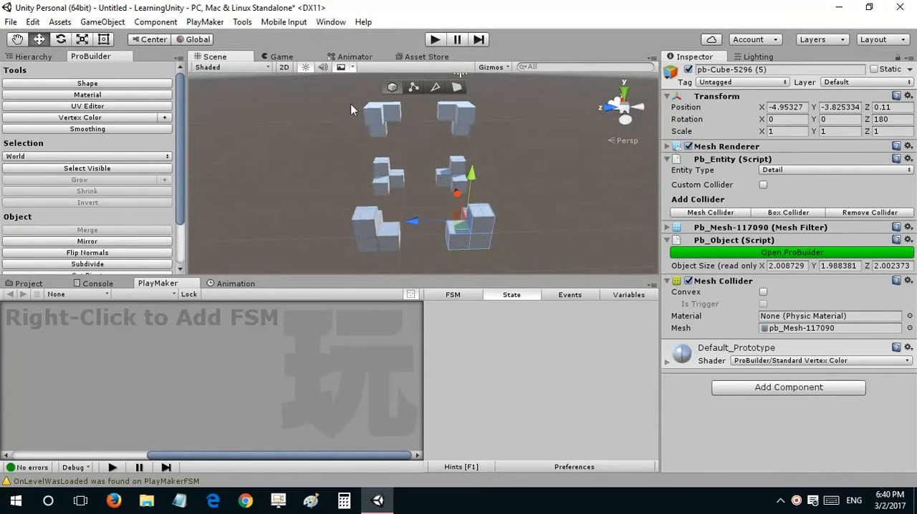
left_click(374, 114)
right_click_drag(382, 122, 561, 158)
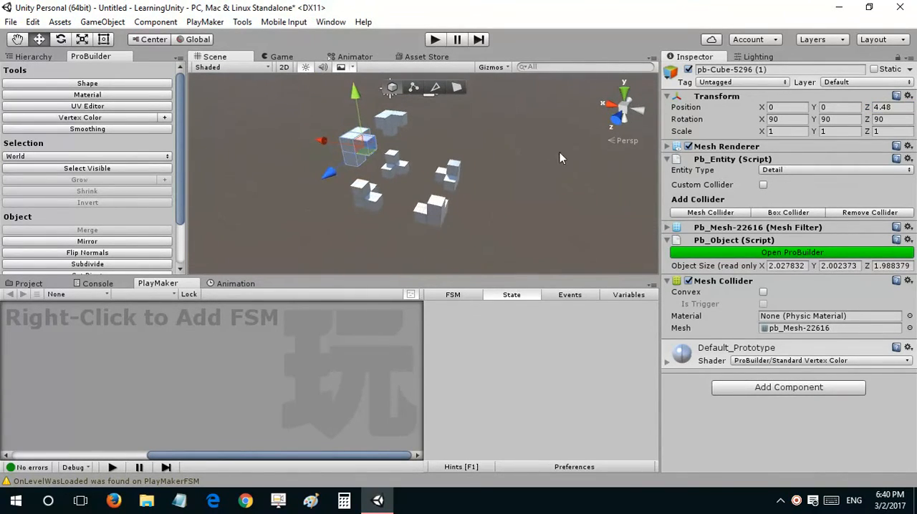
left_click(443, 175)
Step: Rotate the upper copy about 90 degrees around the vertical axis and set its X rotation to 90
key("e")
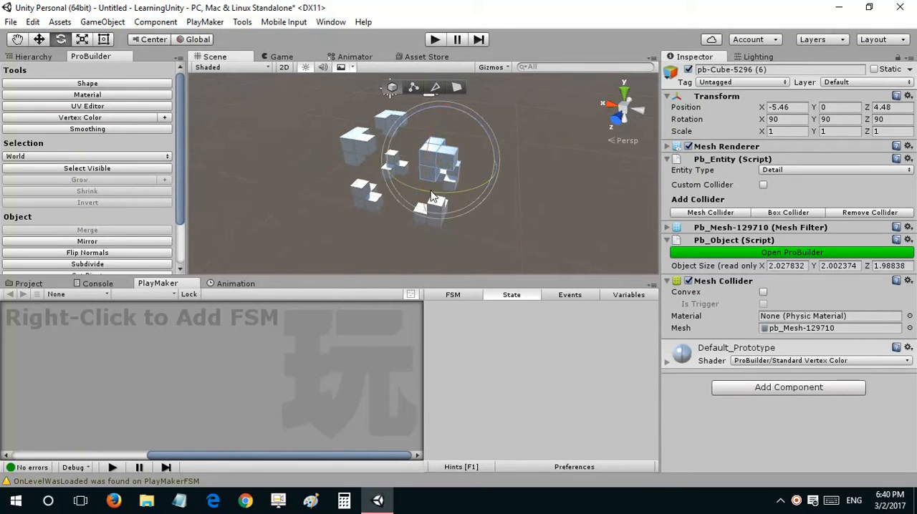
left_click_drag(433, 197, 625, 184)
left_click(778, 119)
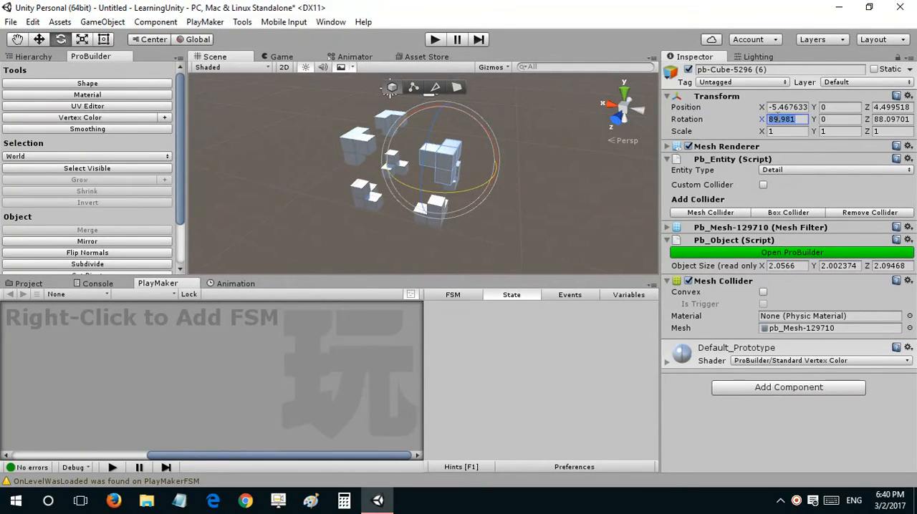
type("90")
Step: Vertex-snap the upper copy onto the lower block beneath it, at X -4.98, Y -1.83, Z 4.45
right_click_drag(373, 147, 426, 152)
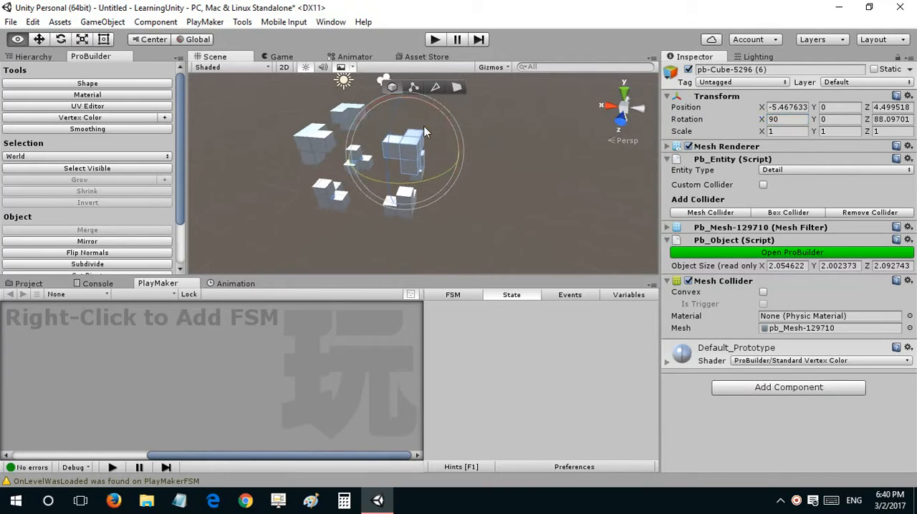
key("w")
left_click_drag(378, 153, 355, 155)
left_click(403, 156)
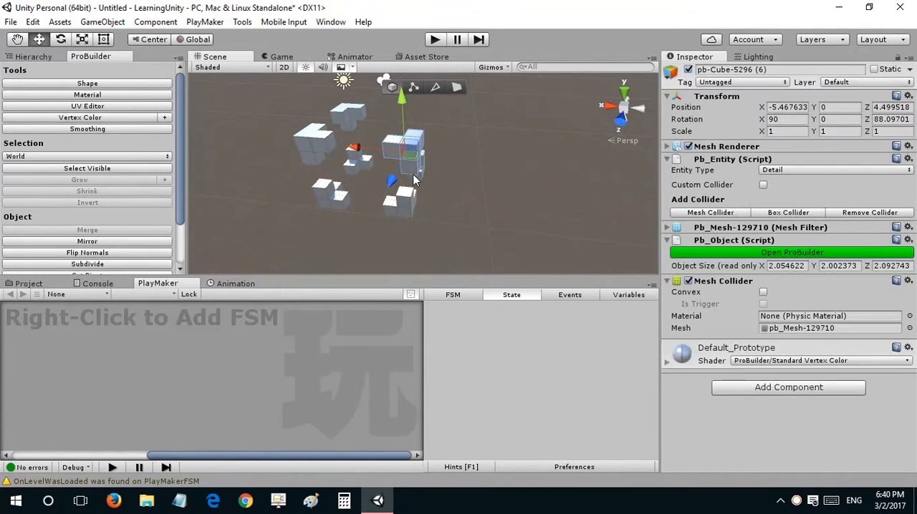
key("v")
left_click_drag(417, 177, 411, 200)
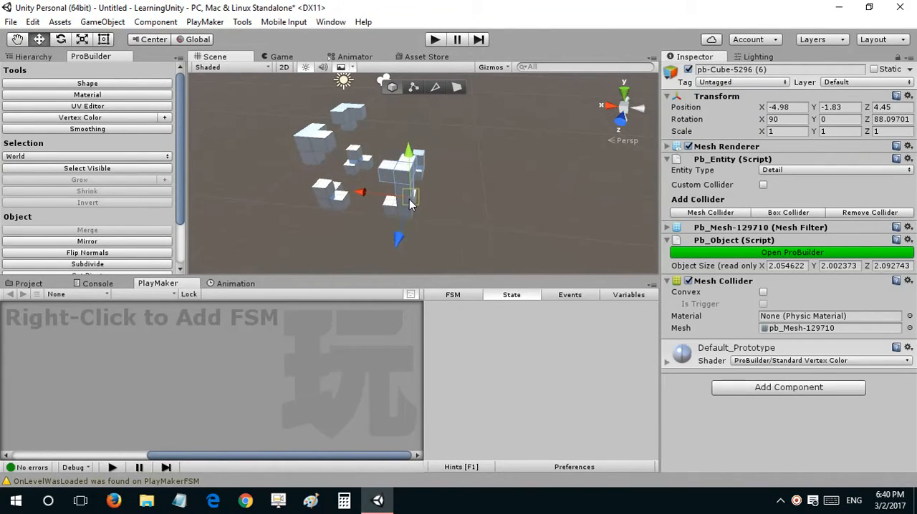
Step: Raise the copy to about Y 0.06 and vertex-snap it onto the lower block again at X -4.95, Z 4.45
right_click_drag(413, 176, 287, 152)
left_click_drag(381, 153, 551, 157)
left_click_drag(489, 130, 472, 131, "alt")
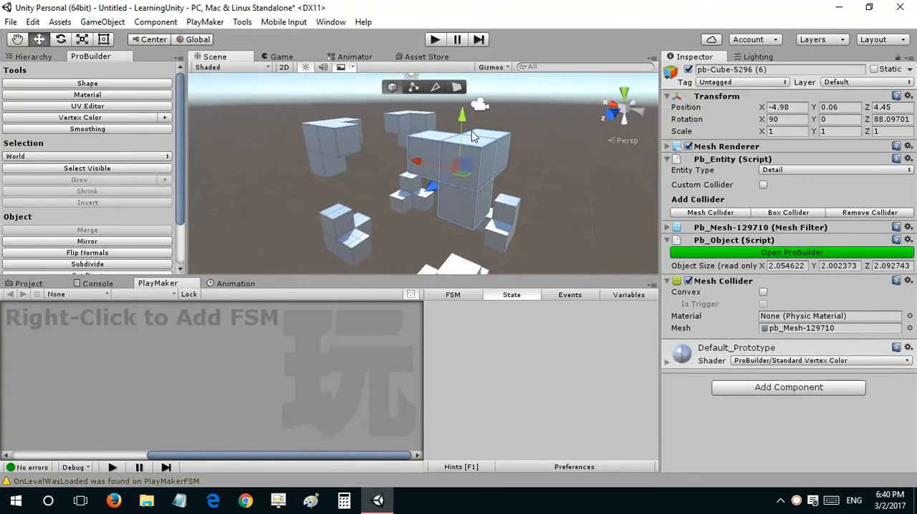
right_click_drag(471, 132, 465, 195)
key("v")
left_click_drag(489, 176, 476, 219)
Step: Raise the copy above the lower block and set its Y position to 0, matching the neighbouring upper block
left_click_drag(519, 193, 398, 181, "alt")
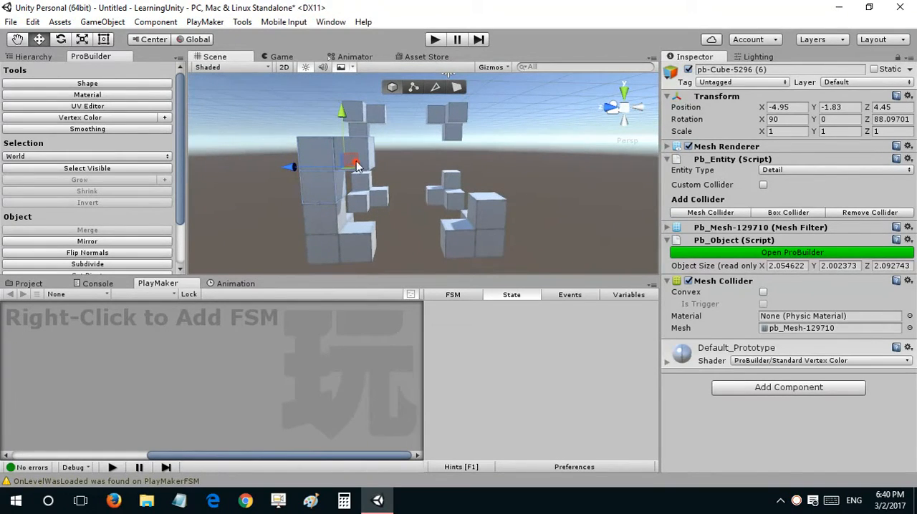
left_click_drag(346, 117, 389, 83, "alt")
left_click_drag(329, 208, 426, 205, "alt")
left_click_drag(428, 166, 427, 189)
left_click_drag(428, 185, 413, 160, "alt")
left_click(411, 165)
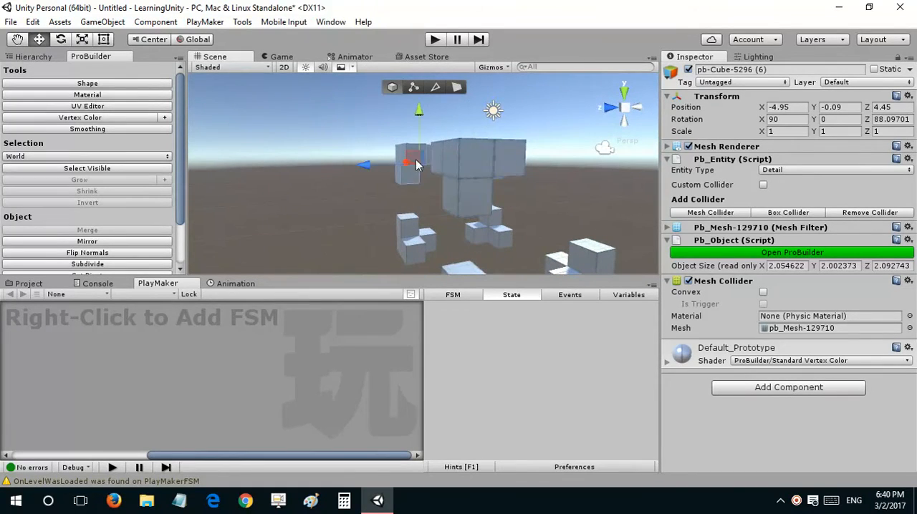
left_click(507, 210)
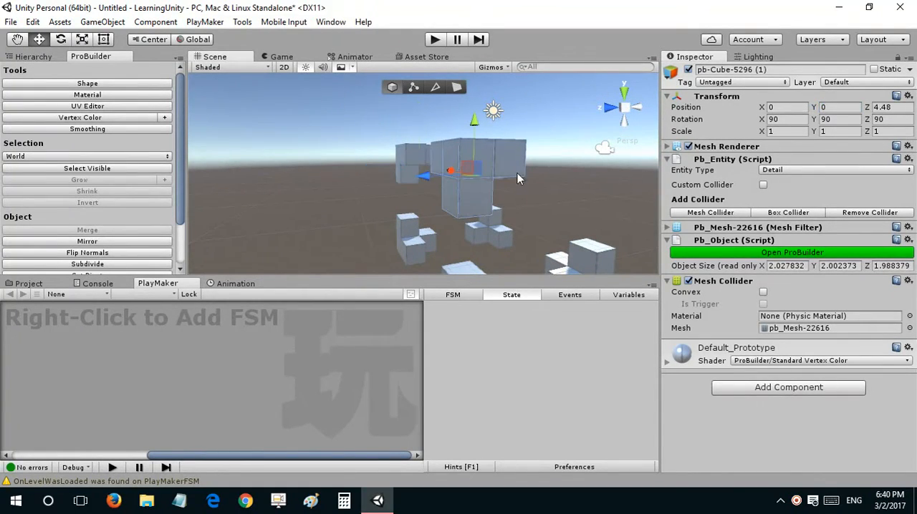
type("0")
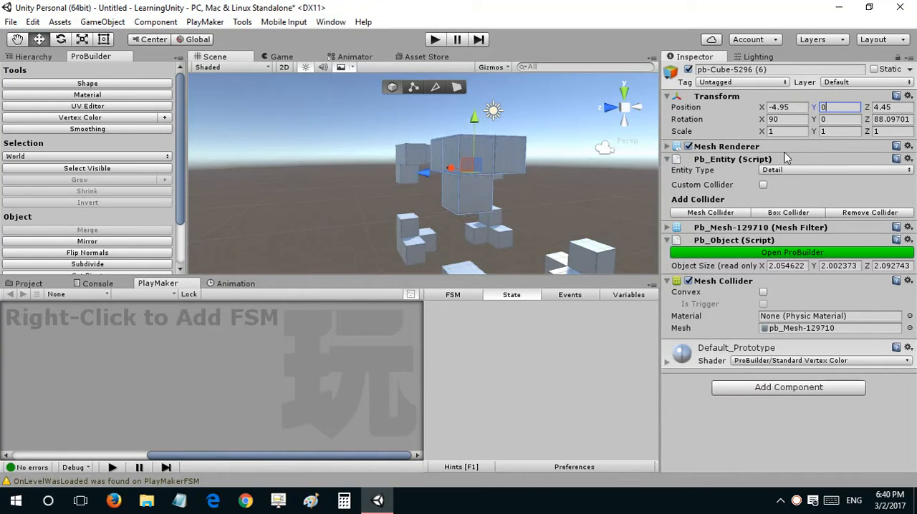
Step: Duplicate the upper block at X -4.95 and move the new copy along Z to about -0.34
key("d")
right_click_drag(478, 231, 386, 211)
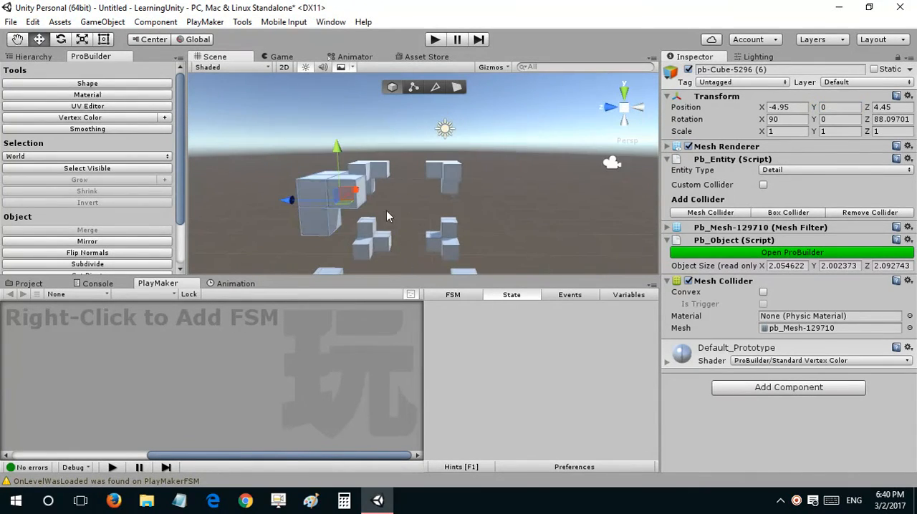
left_click(439, 205)
Step: Rotate the new upper copy around the vertical axis until its Z rotation is about 179.87
key("e")
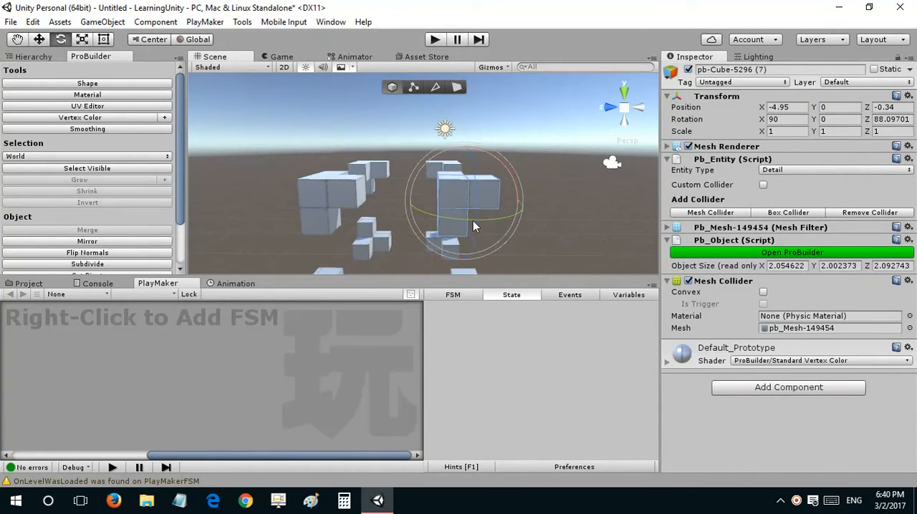
left_click_drag(472, 220, 748, 166)
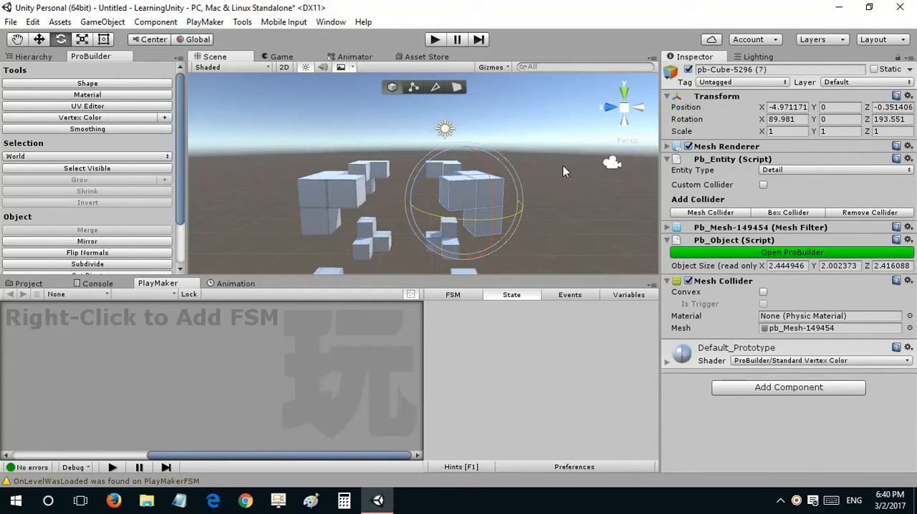
left_click_drag(452, 219, 421, 223)
Step: Move the new copy to X -2.03, Z 0.11 and set its X rotation to 90
key("w")
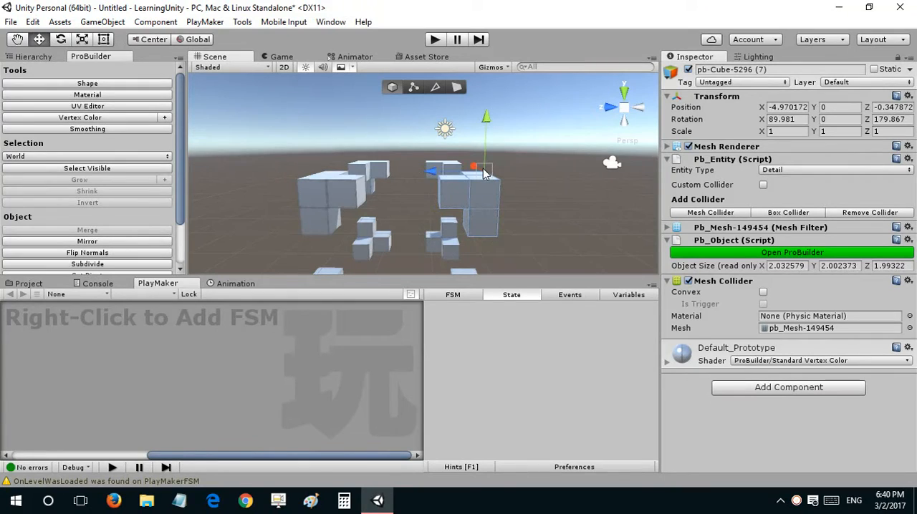
left_click_drag(483, 168, 498, 198)
left_click(785, 119)
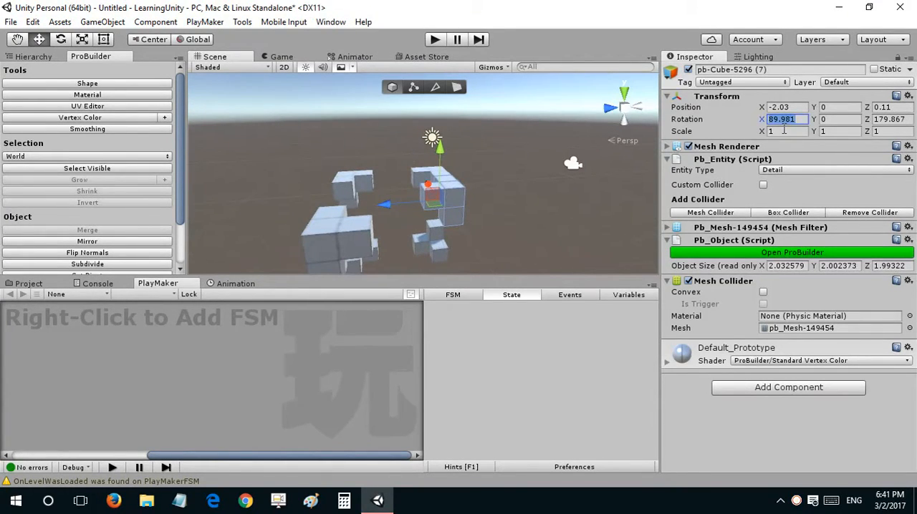
type("90")
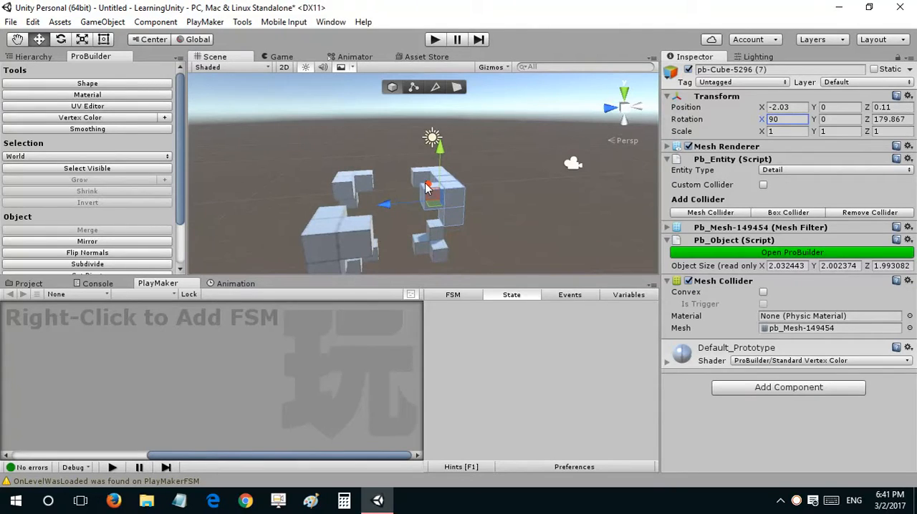
Step: Move the new copy outward along X, and apply the X position -4.95 copied from the neighbouring upper block
left_click_drag(426, 188, 440, 207)
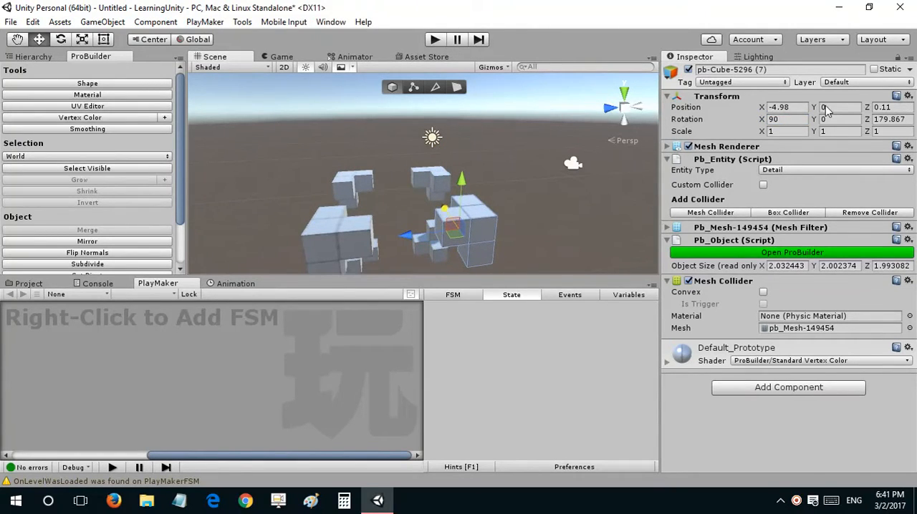
left_click_drag(563, 177, 433, 158, "alt")
scroll(455, 220, "up", 3)
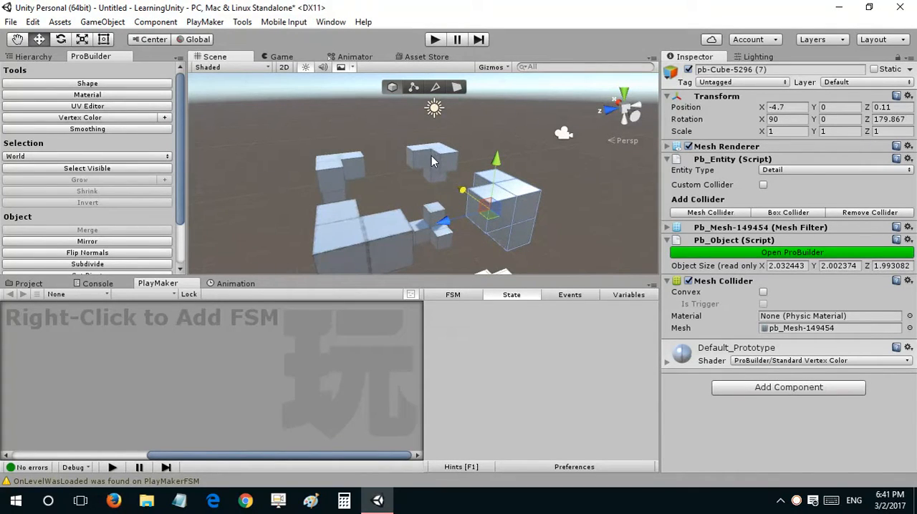
left_click(432, 157)
left_click(490, 190)
left_click(344, 250)
left_click(785, 107)
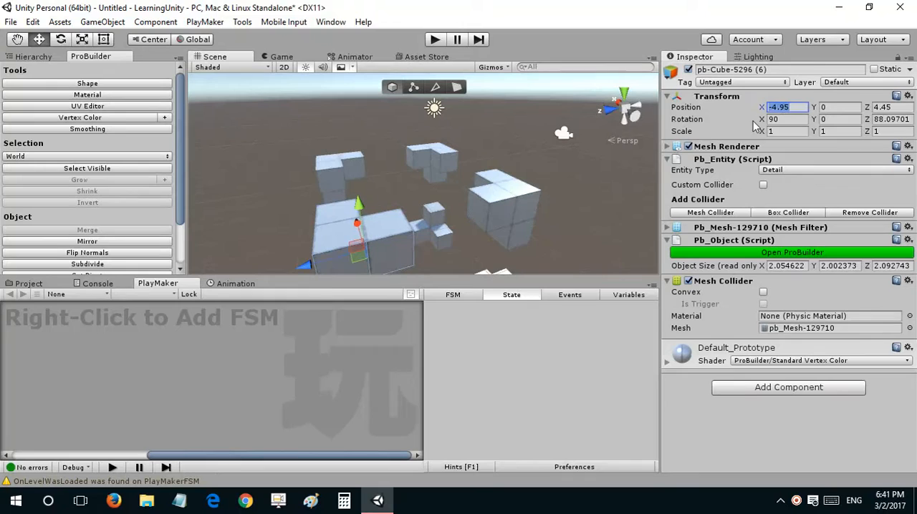
left_click(511, 193)
left_click_drag(548, 162, 422, 167, "alt")
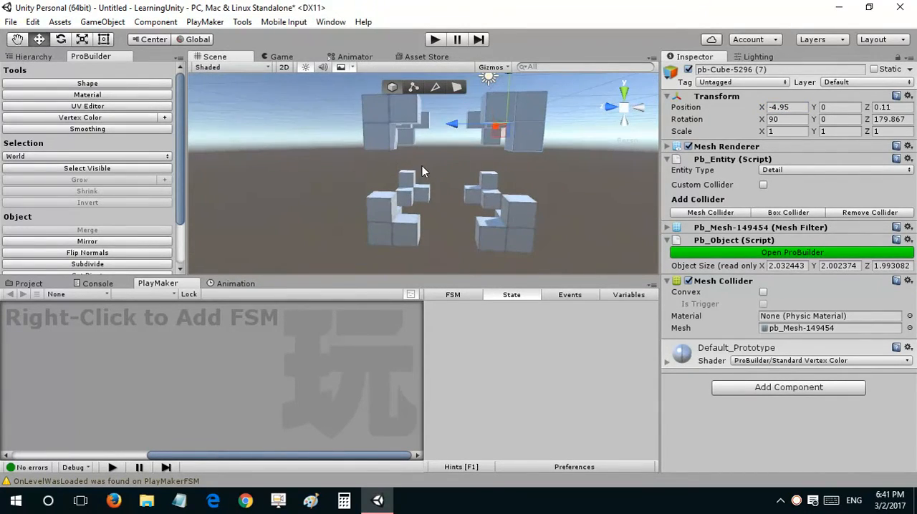
Step: Select all eight corner blocks together, from pb-Cube-5296 to pb-Cube-5296 (7)
left_click(612, 136)
left_click_drag(513, 148, 402, 151, "alt")
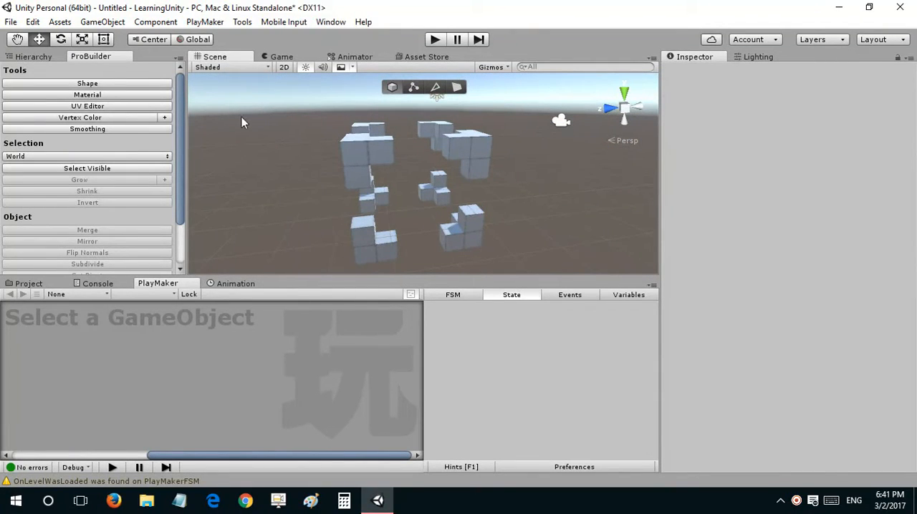
left_click(43, 56)
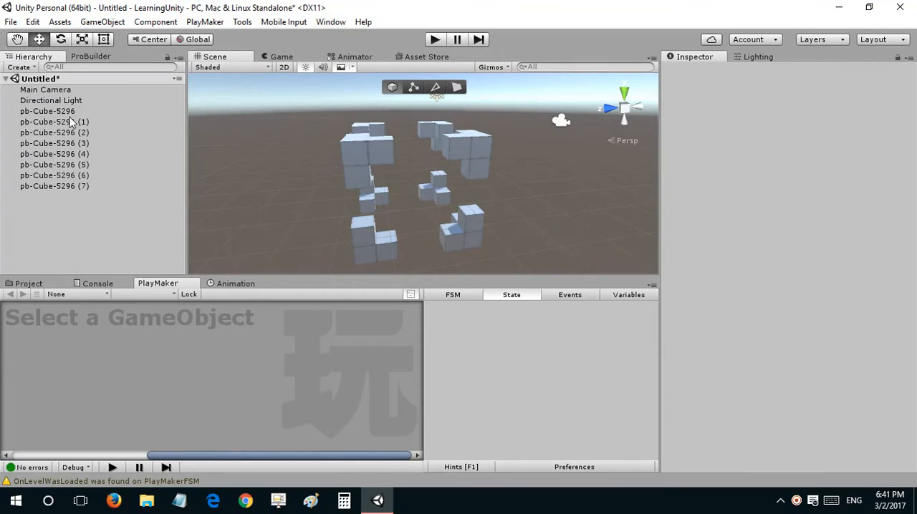
left_click(70, 122)
left_click(50, 111)
left_click(68, 123, "shift")
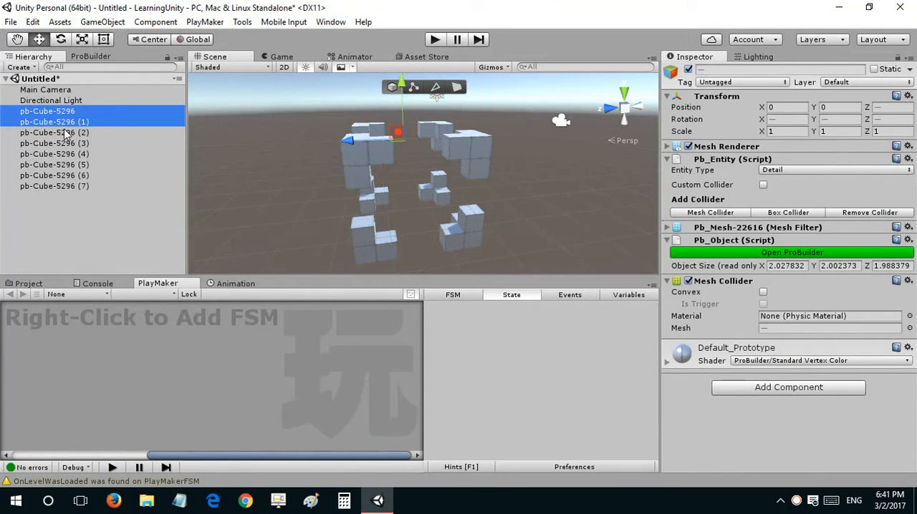
left_click(79, 133, "shift")
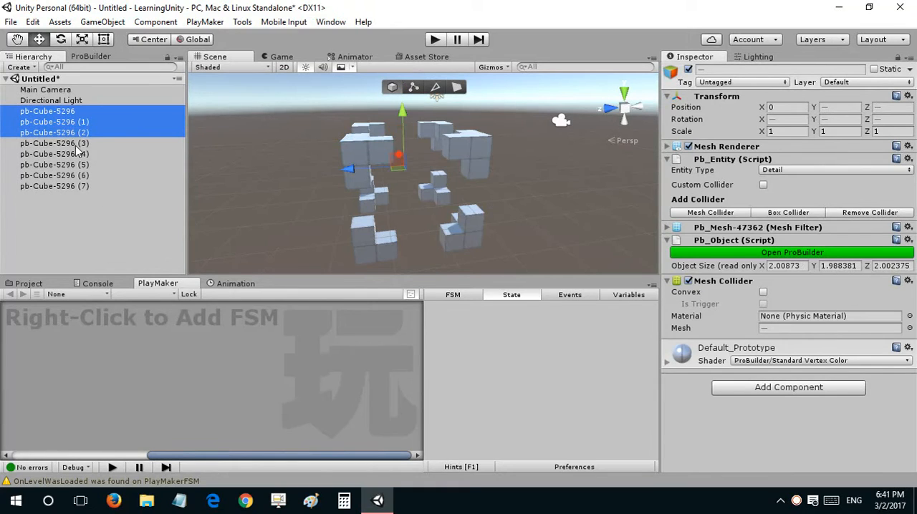
left_click(76, 143, "shift")
left_click(74, 154, "shift")
left_click(73, 164, "shift")
left_click(73, 175, "shift")
left_click(75, 186, "shift")
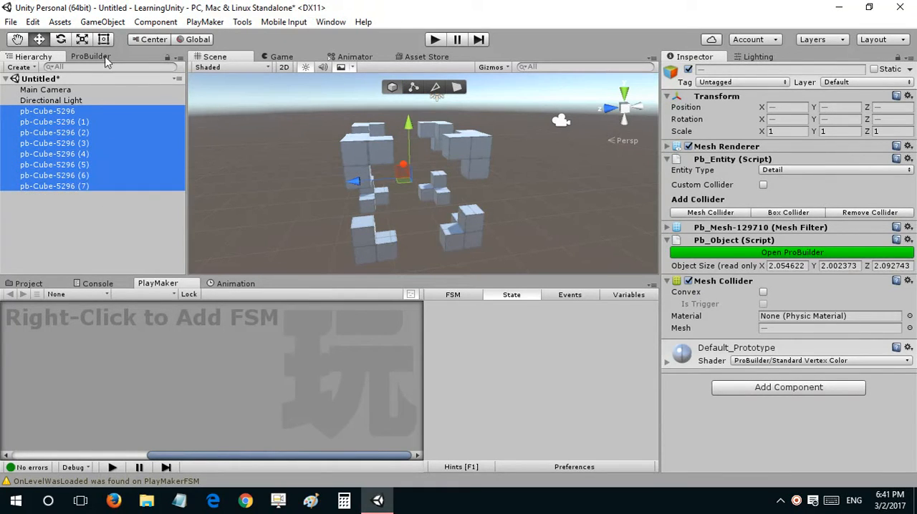
Step: Merge the eight selected blocks into one ProBuilder object, saving the originals in the hierarchy
left_click(93, 57)
scroll(97, 148, "down", 3)
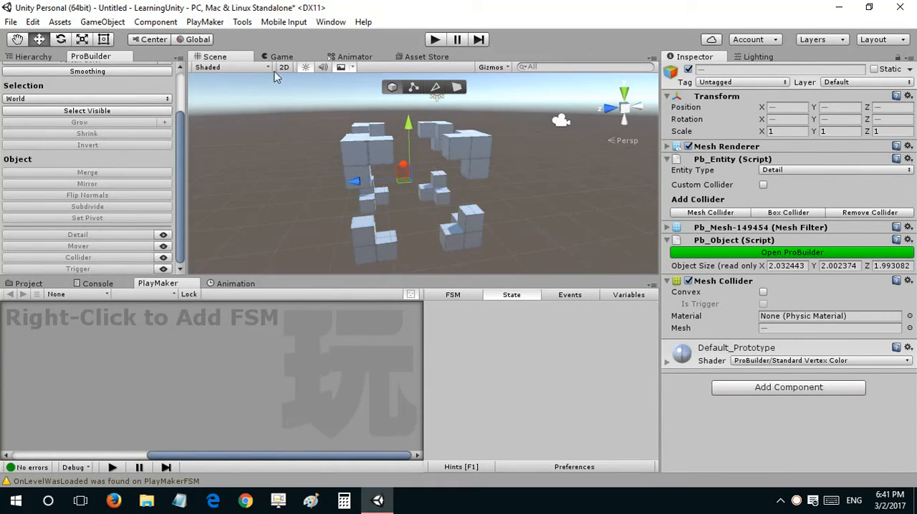
left_click(407, 90)
left_click(391, 89)
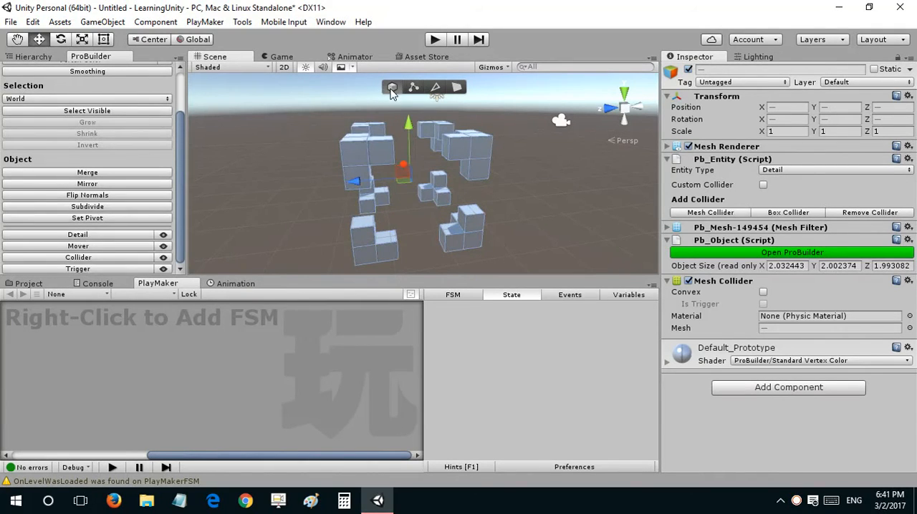
left_click(68, 174)
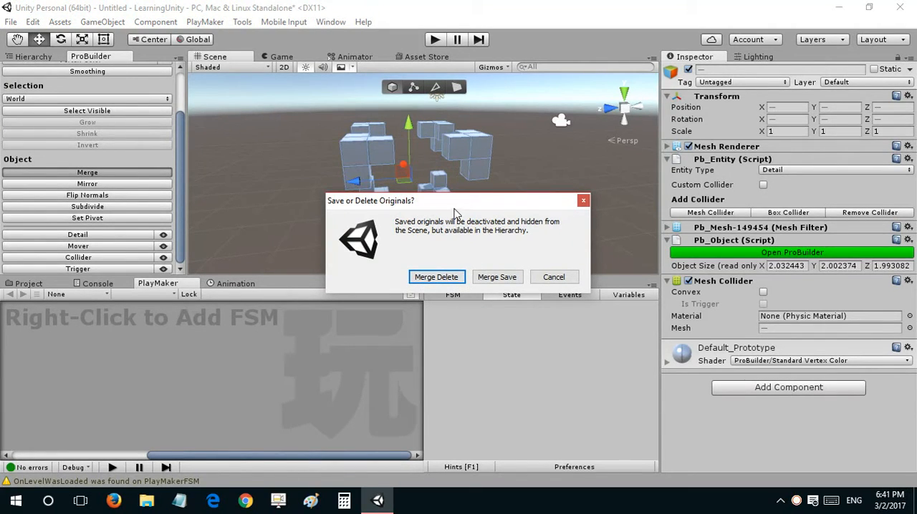
left_click_drag(454, 206, 465, 177)
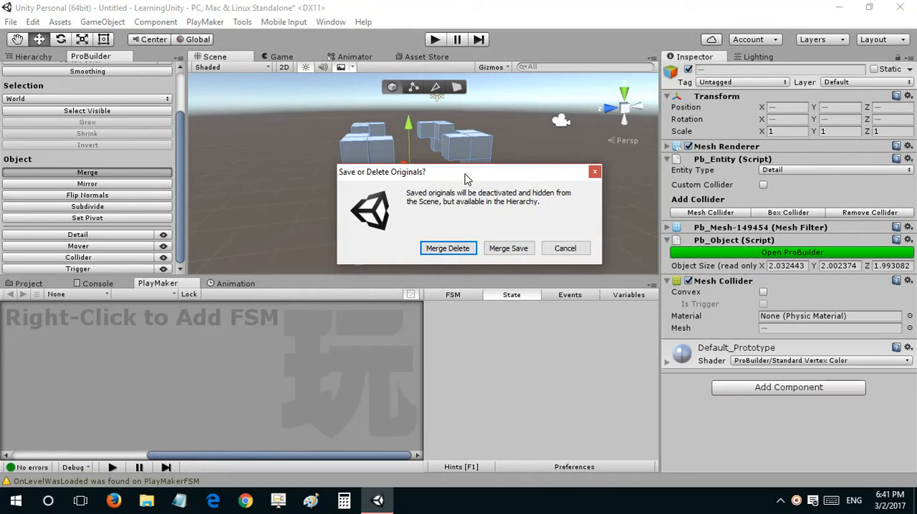
left_click(508, 249)
left_click(28, 58)
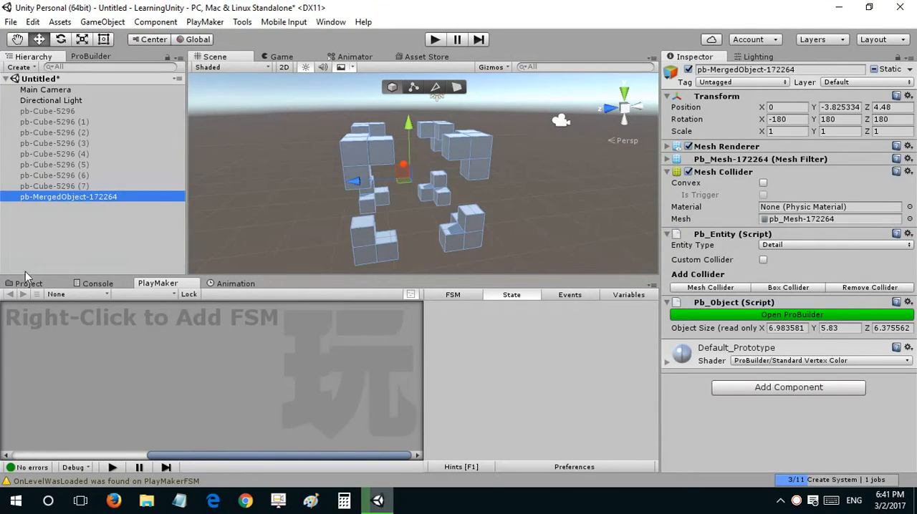
right_click_drag(433, 175, 414, 173)
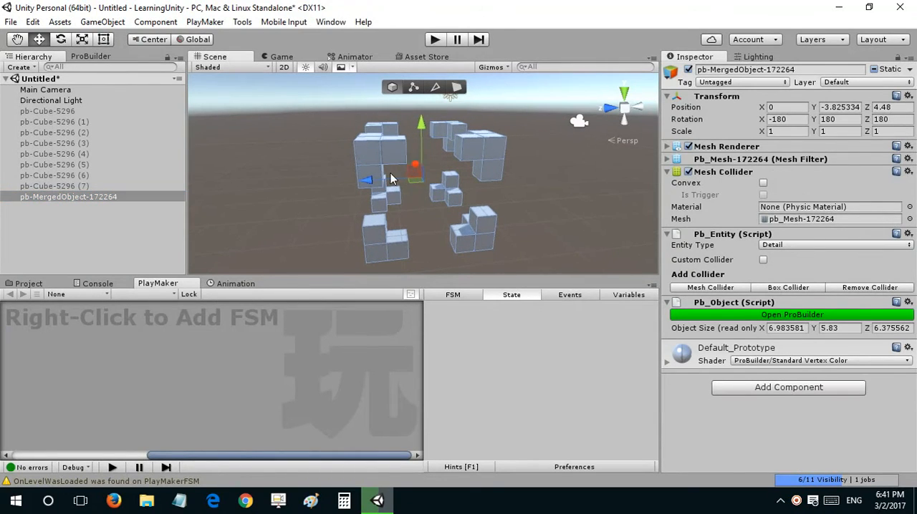
left_click_drag(389, 172, 546, 195)
left_click(395, 164)
key("e")
left_click_drag(609, 180, 299, 191)
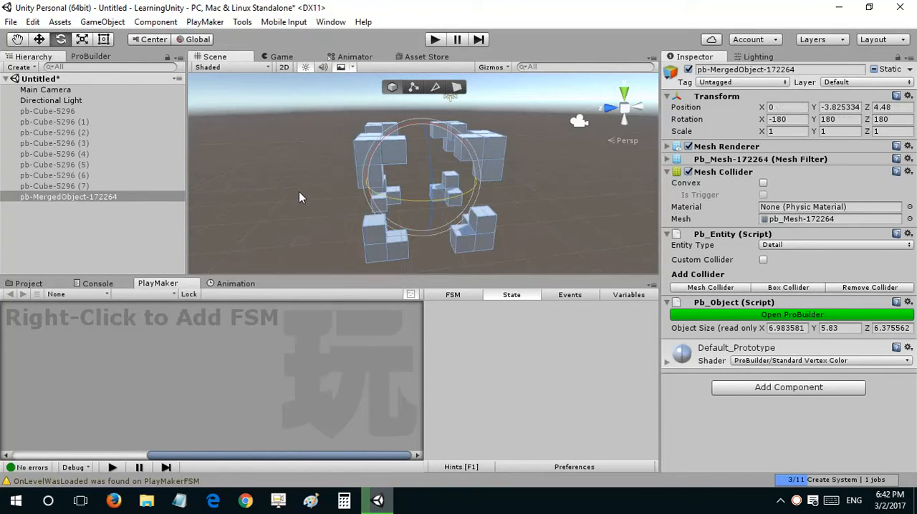
Step: Raise the merged object to Y 0.22 to bring it into the Main Camera's frame, and preview the game view
left_click(72, 90)
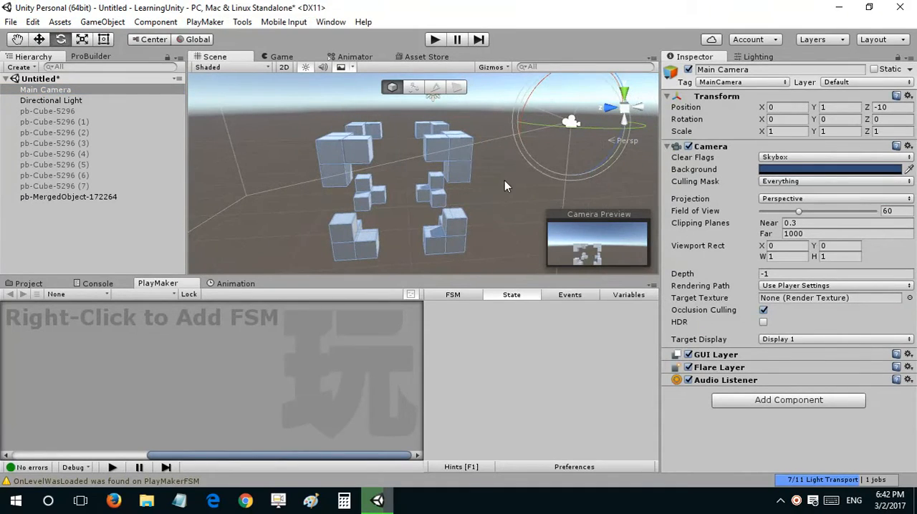
left_click(441, 149)
left_click_drag(441, 149, 416, 86, "alt")
key("w")
left_click(281, 57)
left_click(214, 56)
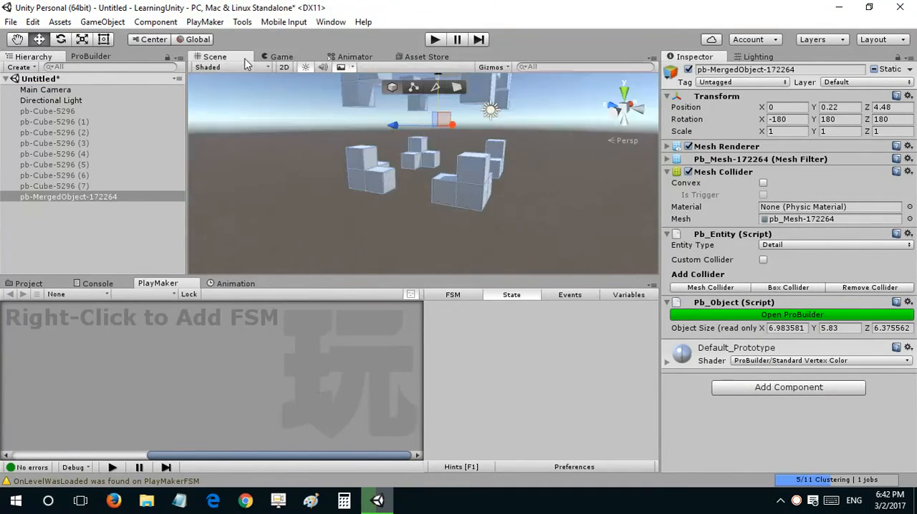
Step: Align the Main Camera with a frontal scene view that looks slightly down on the merged blocks
left_click_drag(446, 152, 101, 117, "alt")
left_click(98, 91)
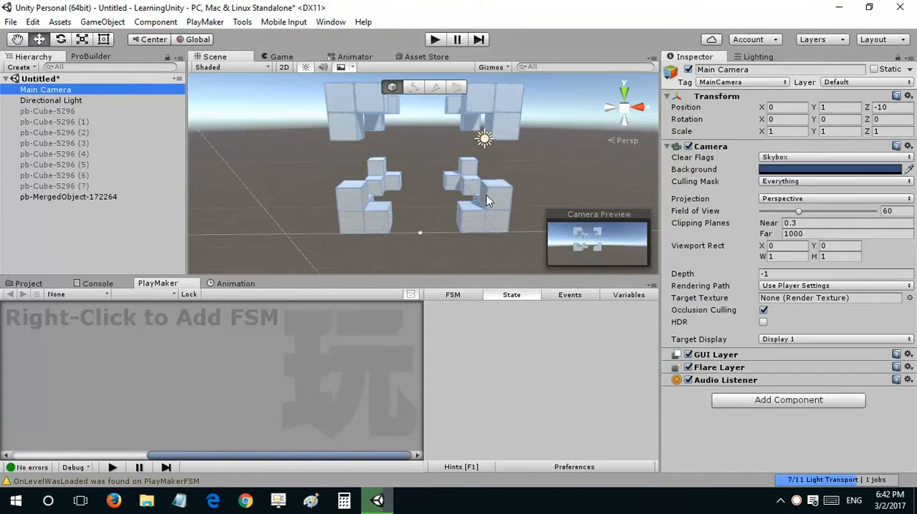
left_click_drag(490, 200, 454, 152, "alt")
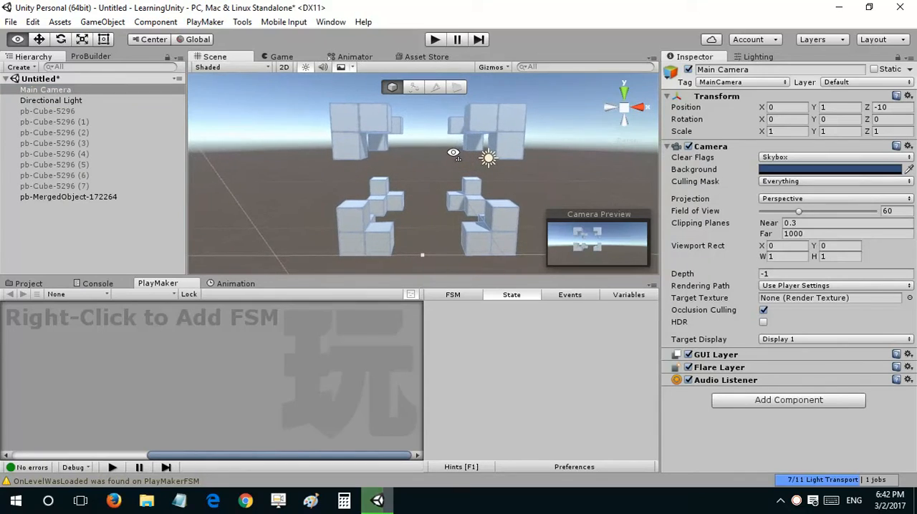
key("ctrl+shift+f")
Step: Set the Main Camera's X and Y rotation to 0 and its Y position to 1.96, and preview the game view
left_click(785, 119)
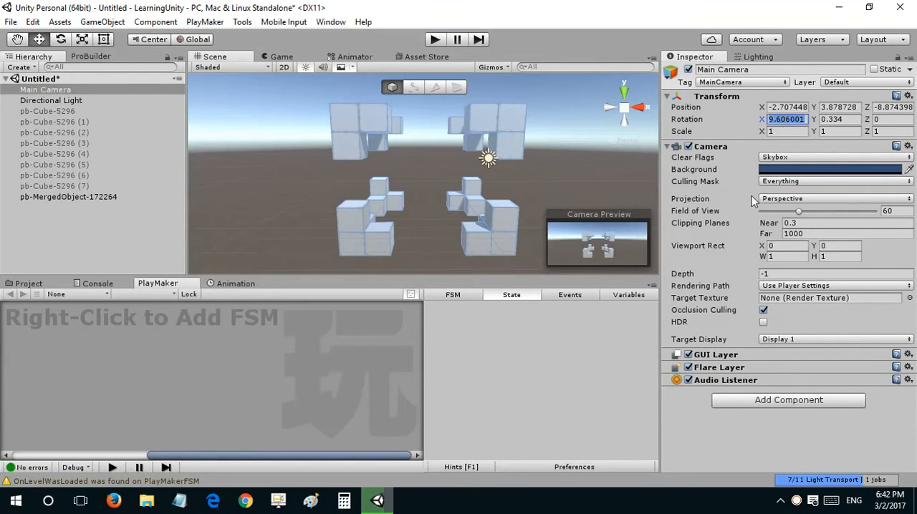
type("0")
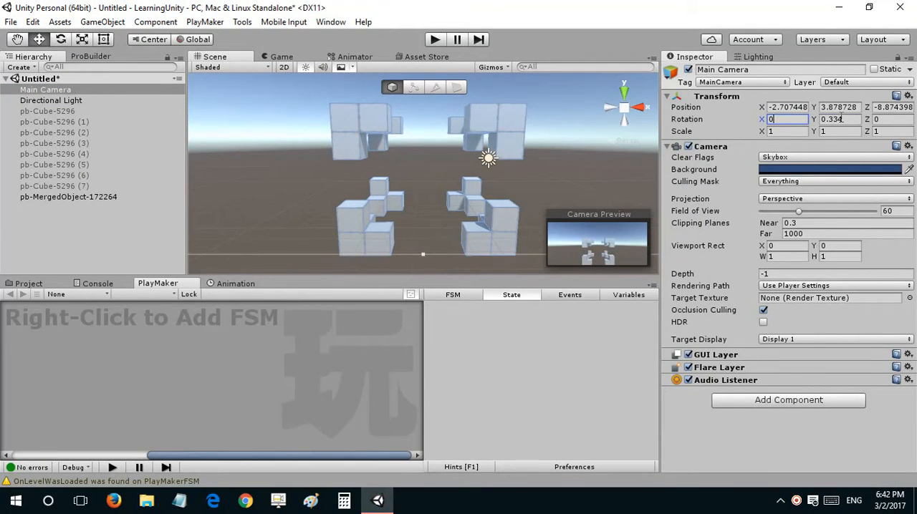
left_click(838, 119)
type("0")
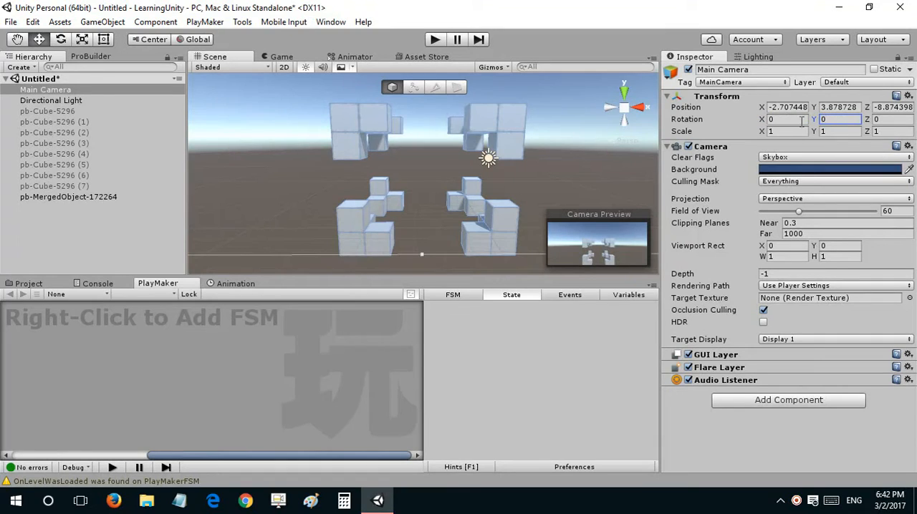
left_click(823, 107)
type("1.96")
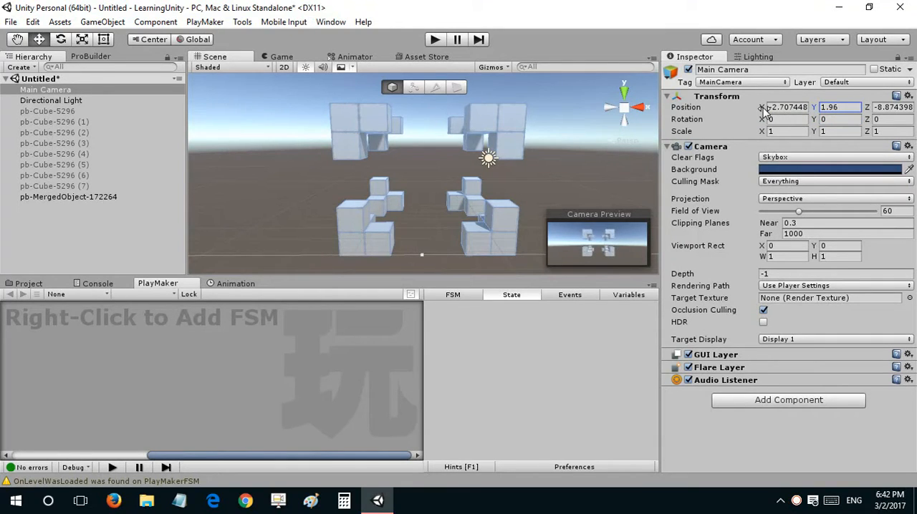
left_click(282, 58)
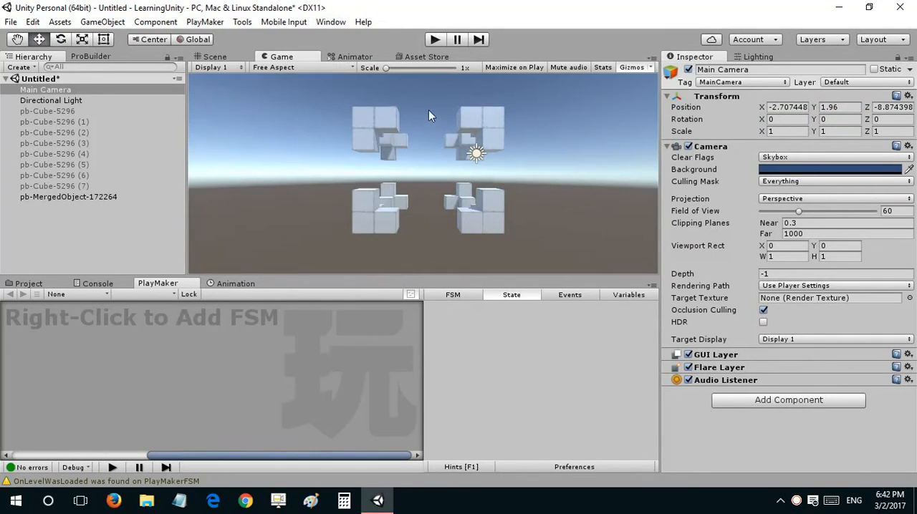
Step: Change the camera's Clear Flags to Solid Color with a dark grey background of RGB 84, 84, 84
left_click(814, 158)
left_click(789, 186)
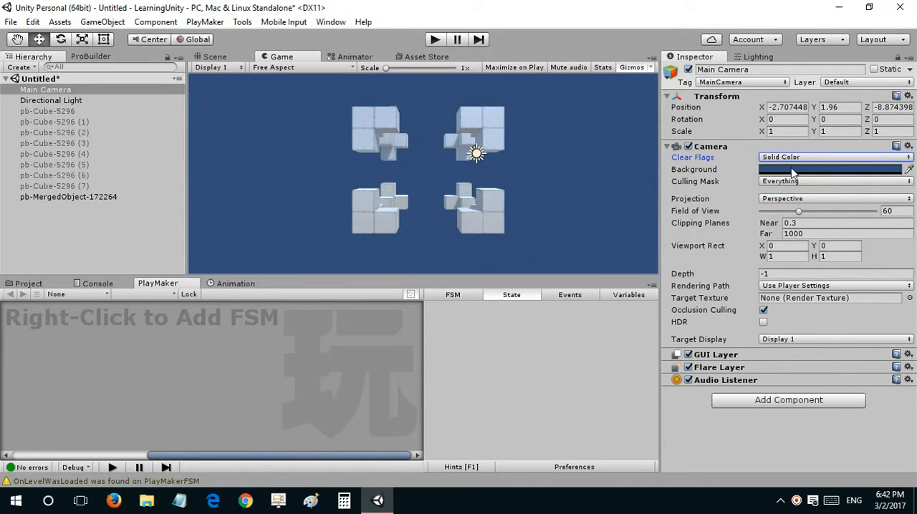
left_click(792, 170)
left_click_drag(674, 221, 643, 242)
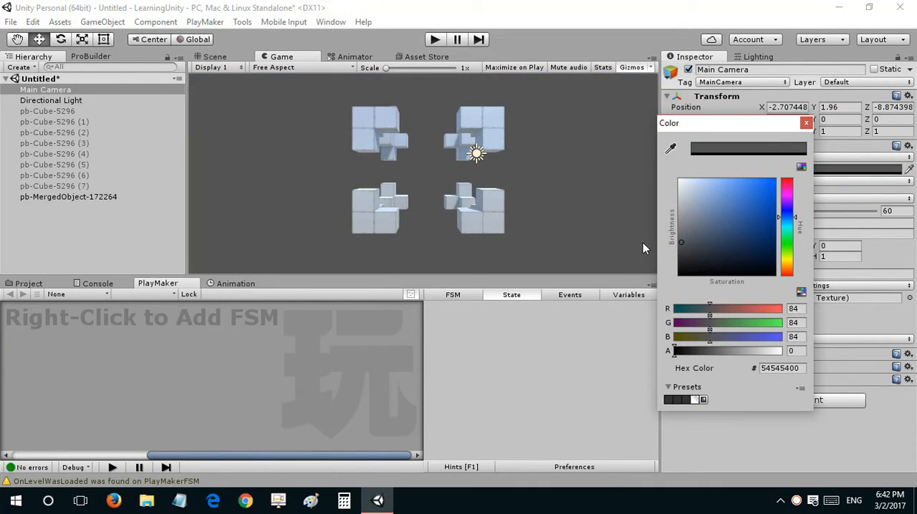
left_click(805, 124)
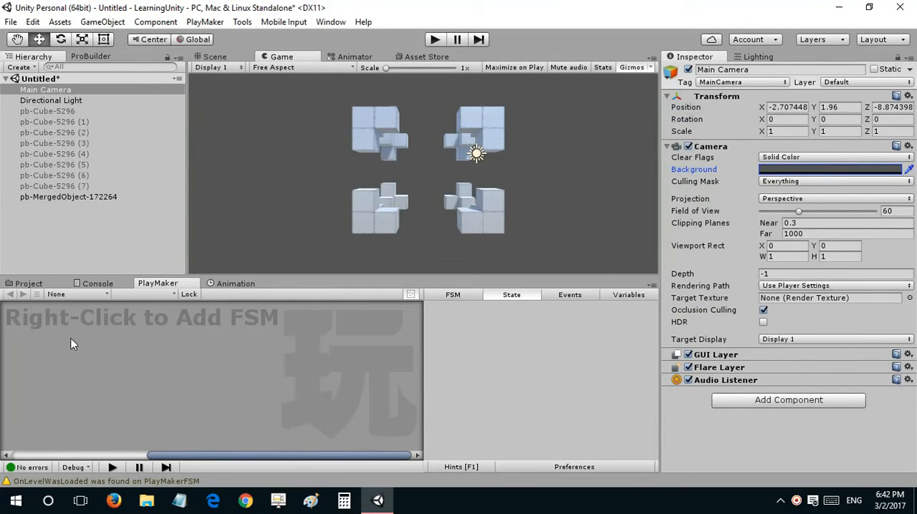
Step: Apply the Blue material from the Materials folder to the merged object and view it in the scene
left_click(94, 308)
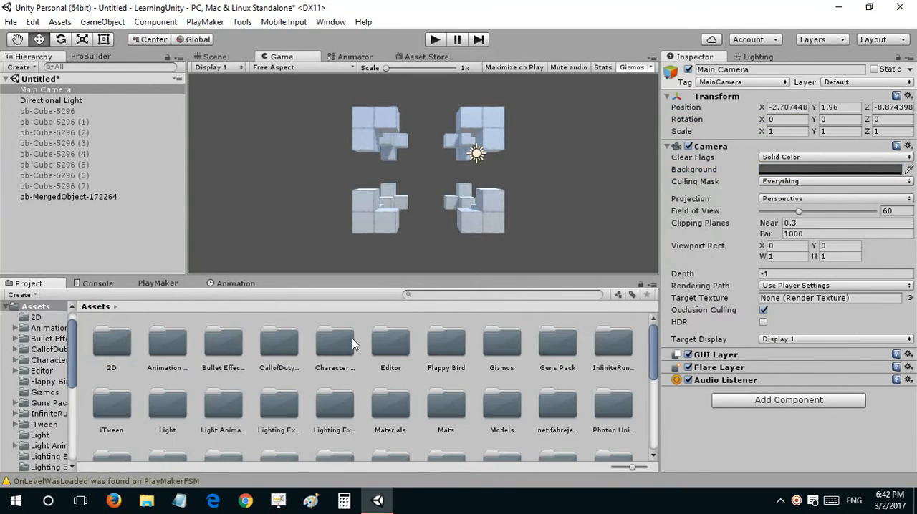
double_click(397, 409)
left_click_drag(166, 358, 76, 197)
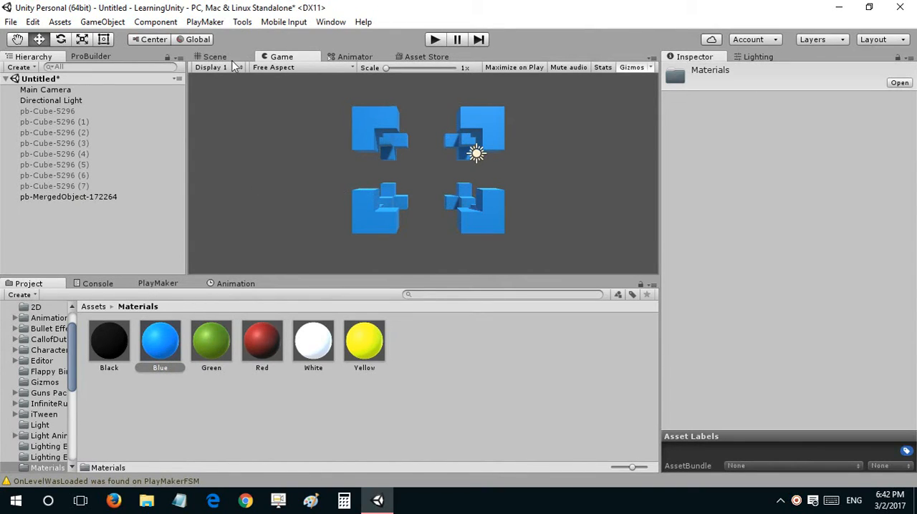
left_click(165, 343)
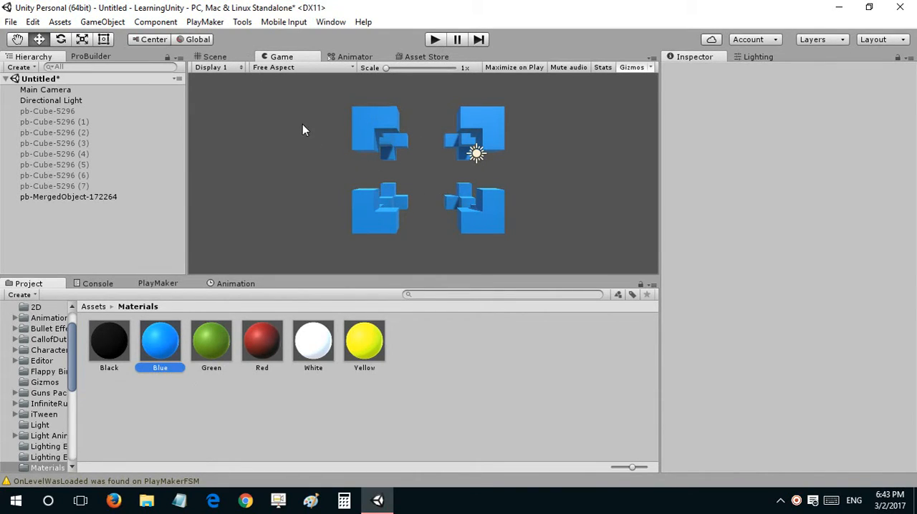
left_click(240, 56)
key("w")
mouse_move(430, 167)
right_mouse_down()
mouse_move(454, 178)
mouse_move(363, 179)
mouse_move(426, 168)
right_mouse_up()
key("w")
key("s")
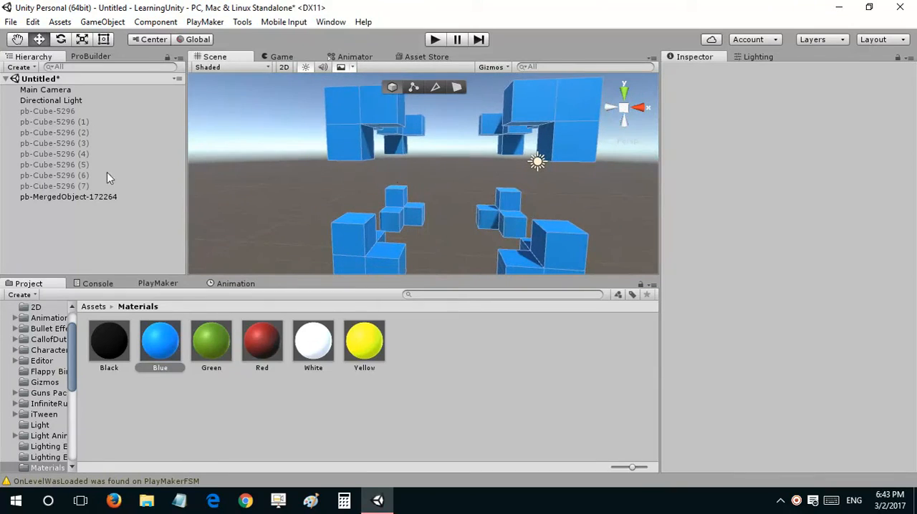
right_click(78, 210)
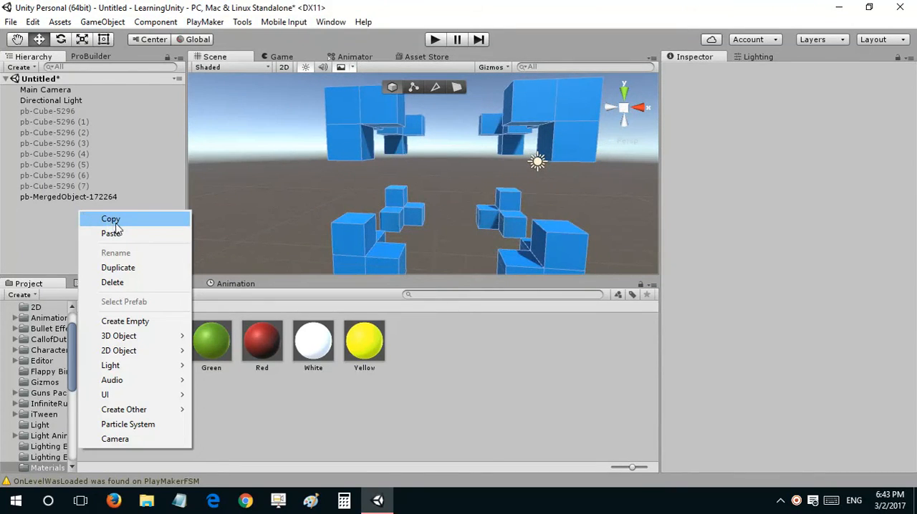
mouse_move(158, 337)
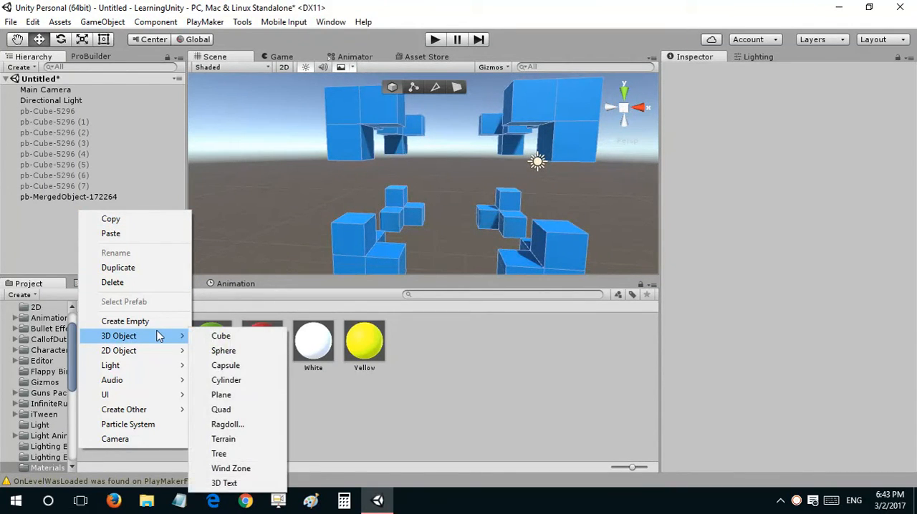
left_click(107, 103)
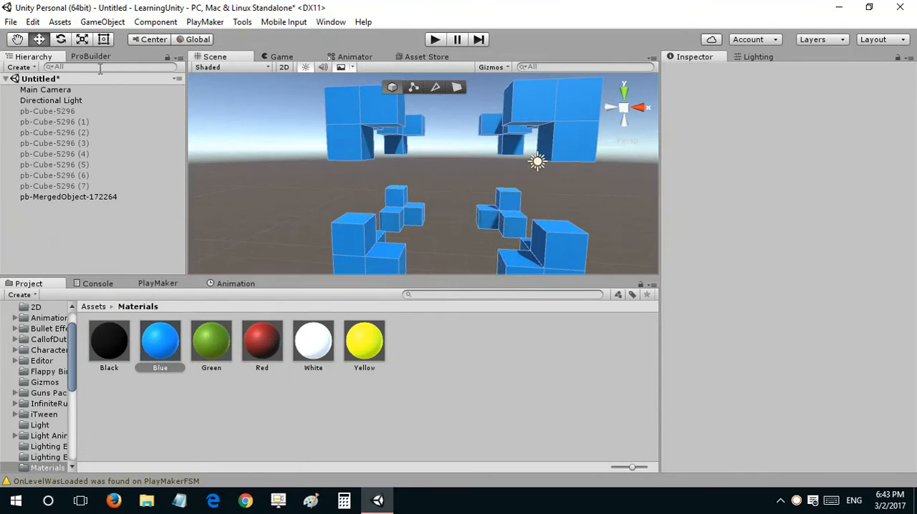
Step: Build a 1 × 1 × 1 ProBuilder cube in the middle of the eight corner blocks
left_click(91, 57)
scroll(89, 101, "up", 3)
left_click(87, 84)
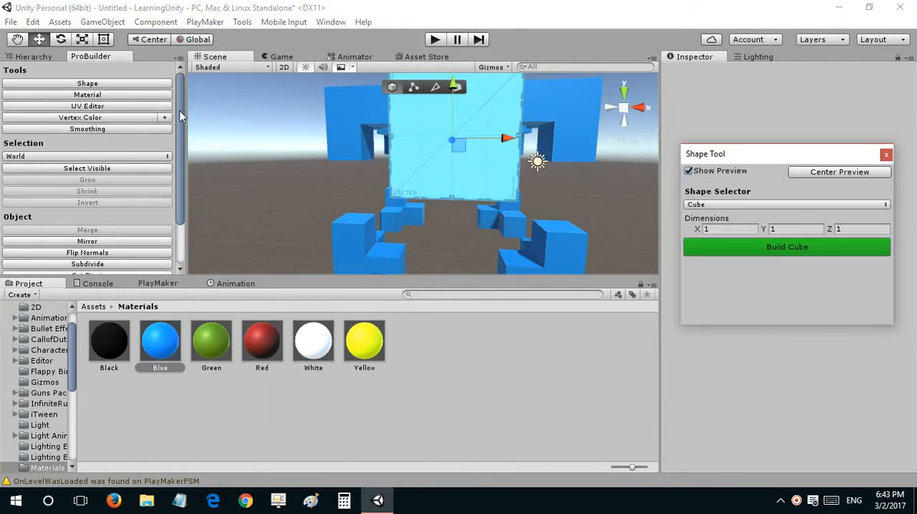
right_click_drag(551, 152, 366, 147)
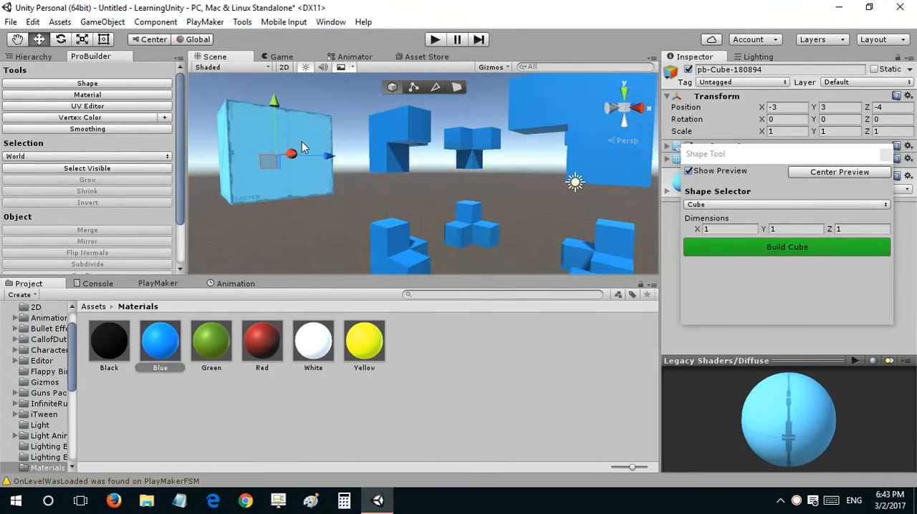
key("v")
left_click_drag(291, 118, 549, 173)
key("f")
left_click(623, 110)
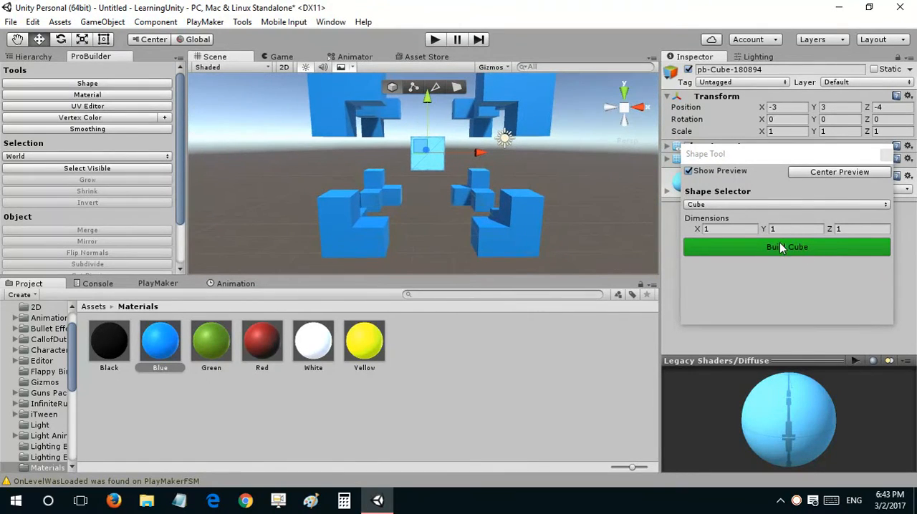
left_click(781, 247)
left_click(886, 153)
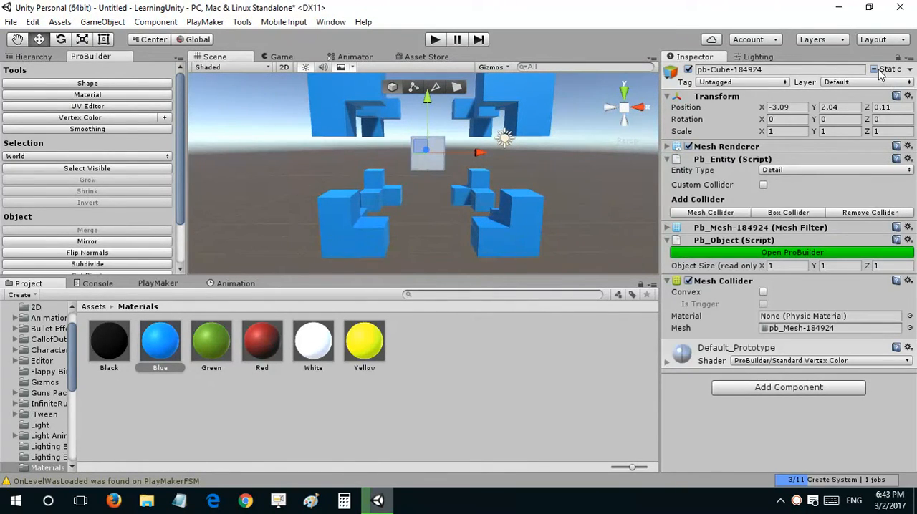
Step: Widen the new cube to about 2.67 along X by its faces, and extrude a smaller front face to about 1.13 total depth
scroll(530, 147, "up", 2)
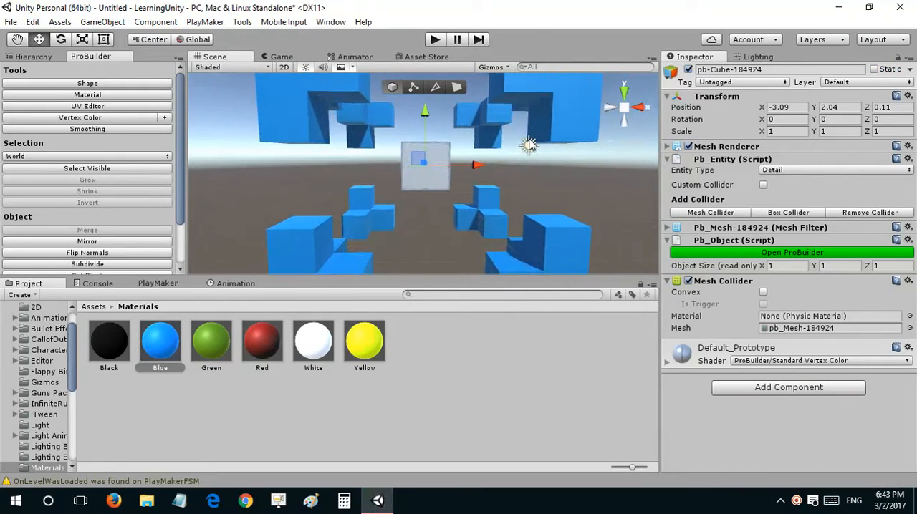
left_click(459, 86)
mouse_move(492, 153)
left_mouse_down("alt")
mouse_move(385, 168)
mouse_move(572, 161)
mouse_move(448, 150)
mouse_move(471, 158)
mouse_move(442, 158)
mouse_move(469, 167)
mouse_move(415, 166)
mouse_move(501, 168)
left_mouse_up("alt")
scroll(401, 158, "up", 3)
left_click(430, 144)
scroll(468, 158, "down", 4, "alt")
scroll(417, 168, "up", 4, "alt")
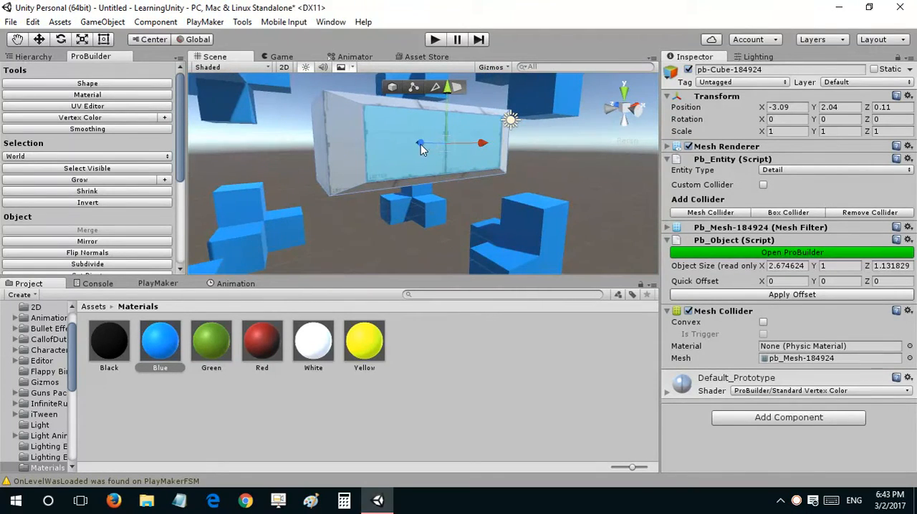
Step: Push the inner front face back into the block to form a recessed panel with a bevelled frame
left_click_drag(420, 144, 413, 142, "shift")
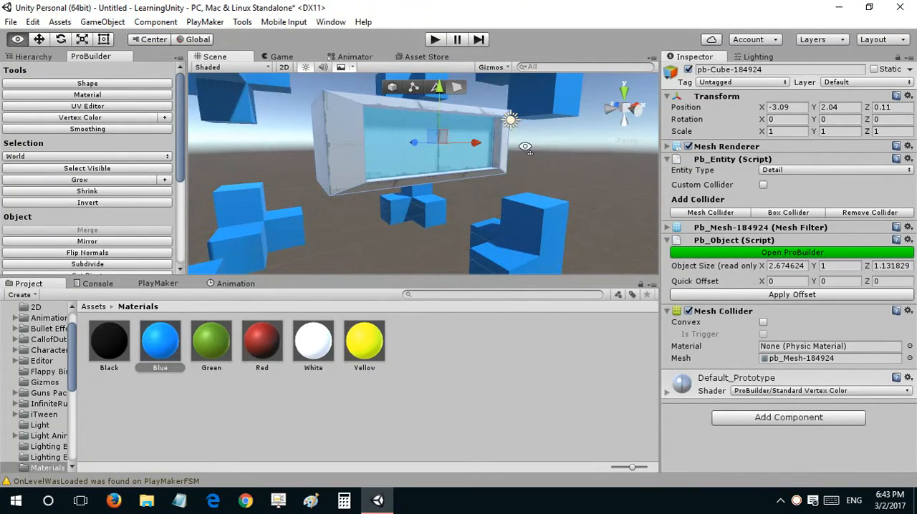
left_click_drag(526, 147, 402, 141, "alt")
left_click_drag(413, 147, 452, 157, "alt")
scroll(451, 153, "down", 5)
left_click(443, 111)
left_click_drag(444, 123, 444, 144, "alt")
Step: Apply the Blue material to the whole recessed panel in object mode
left_click_drag(148, 330, 396, 160)
left_click(388, 89)
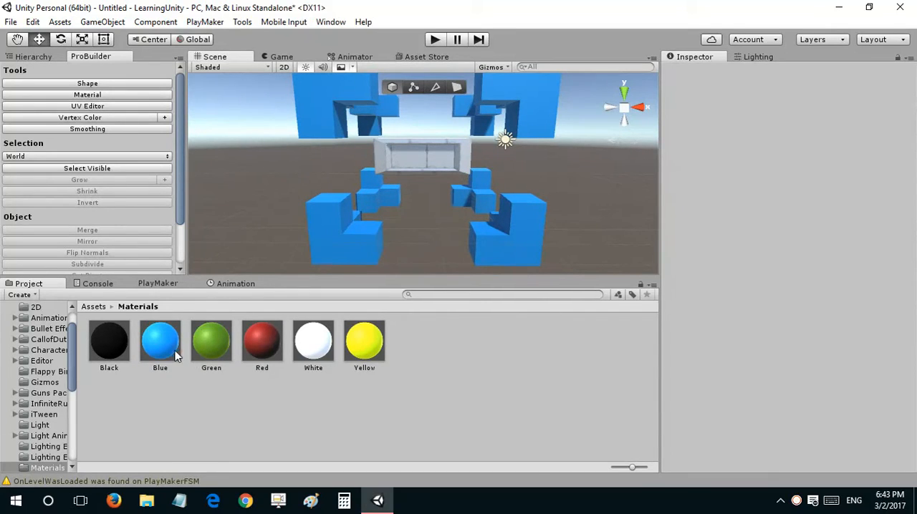
left_click_drag(175, 356, 402, 159)
mouse_move(407, 158)
right_mouse_down()
mouse_move(413, 133)
mouse_move(404, 151)
mouse_move(435, 110)
mouse_move(421, 116)
mouse_move(415, 161)
right_mouse_up()
key("s")
key("e")
key("q")
key("w")
key("e")
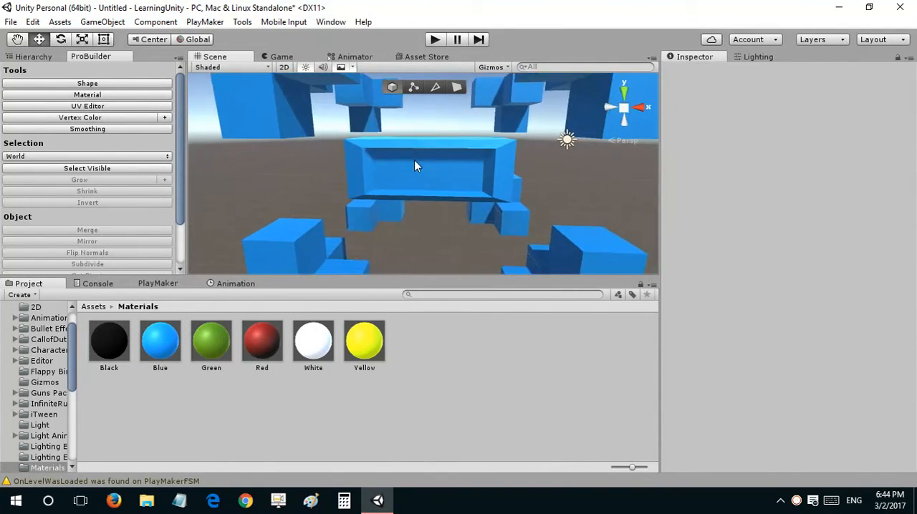
Step: Rescale the panel's recessed inner face along Y and X
left_click(416, 161)
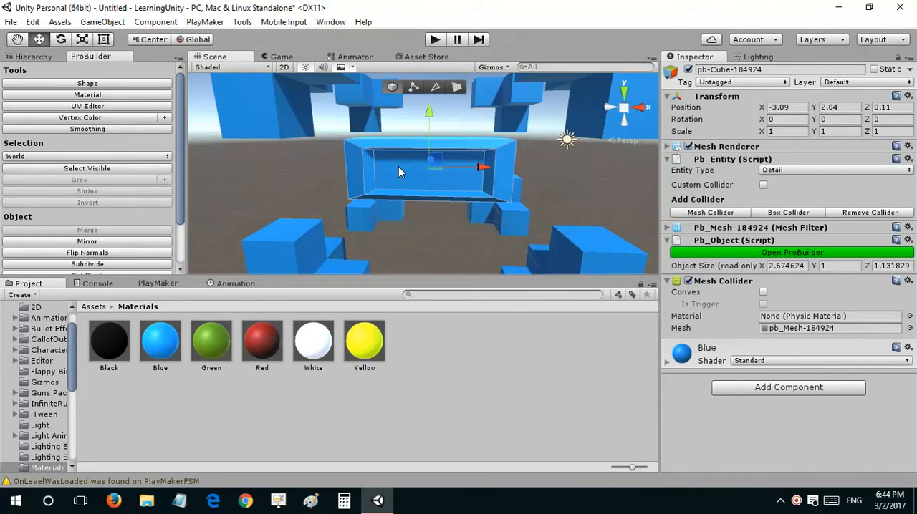
left_click(457, 87)
left_click(418, 156)
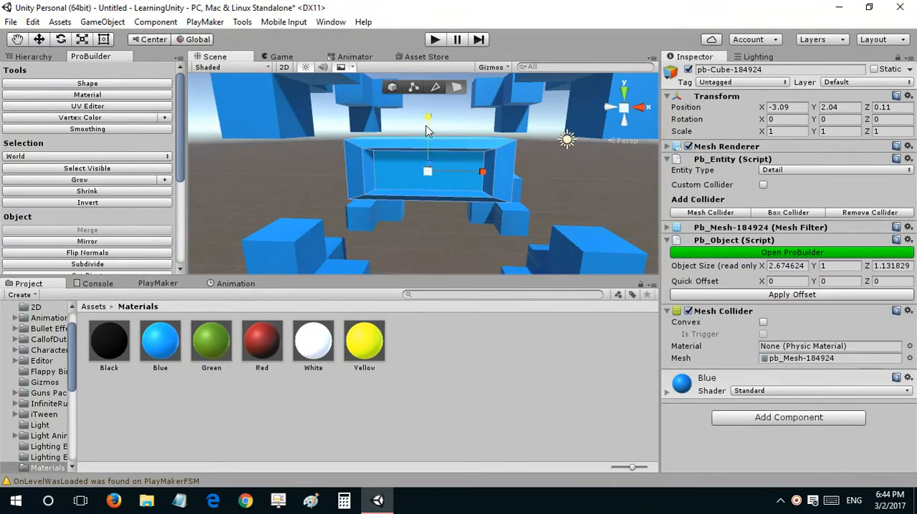
mouse_move(425, 133)
right_mouse_down()
mouse_move(427, 142)
mouse_move(429, 134)
right_mouse_up()
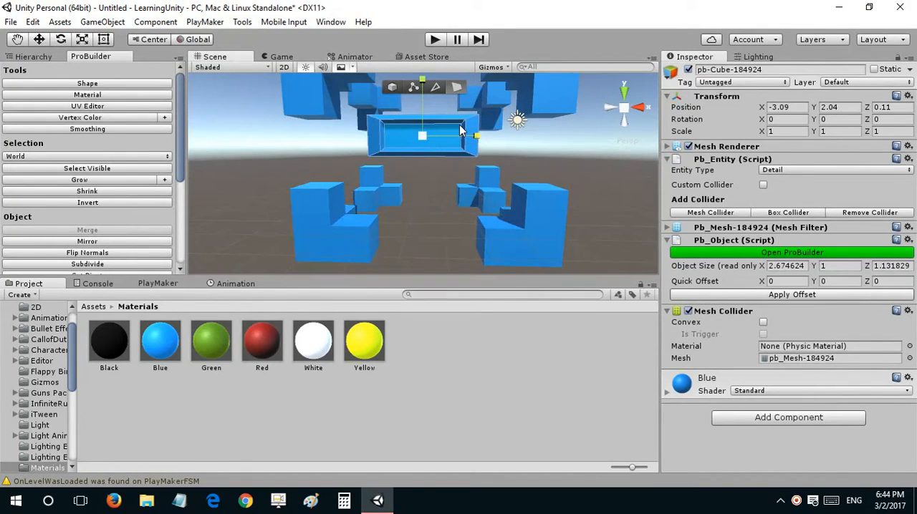
Step: Move the panel's back face toward its front along Z, thinning the panel to about 0.29
left_click(376, 105)
right_click_drag(381, 125, 387, 127)
right_click_drag(385, 159, 448, 158)
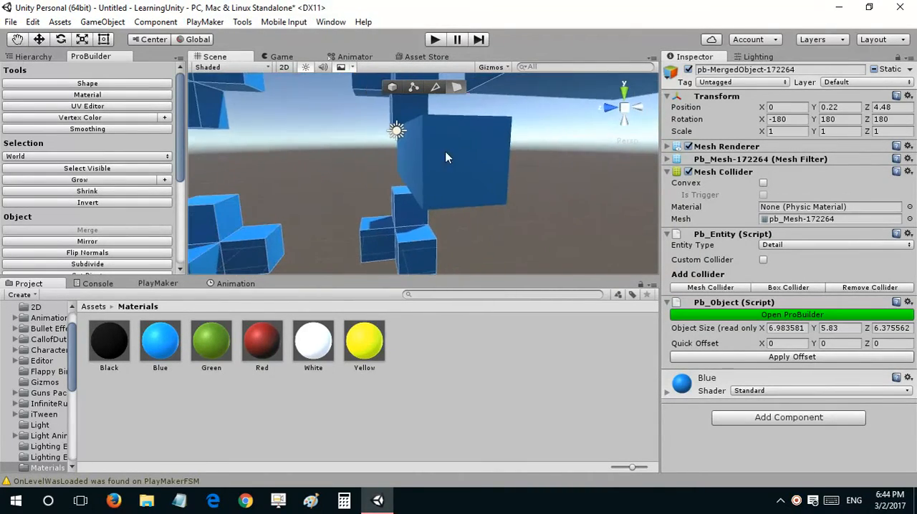
left_click(417, 153)
key("w")
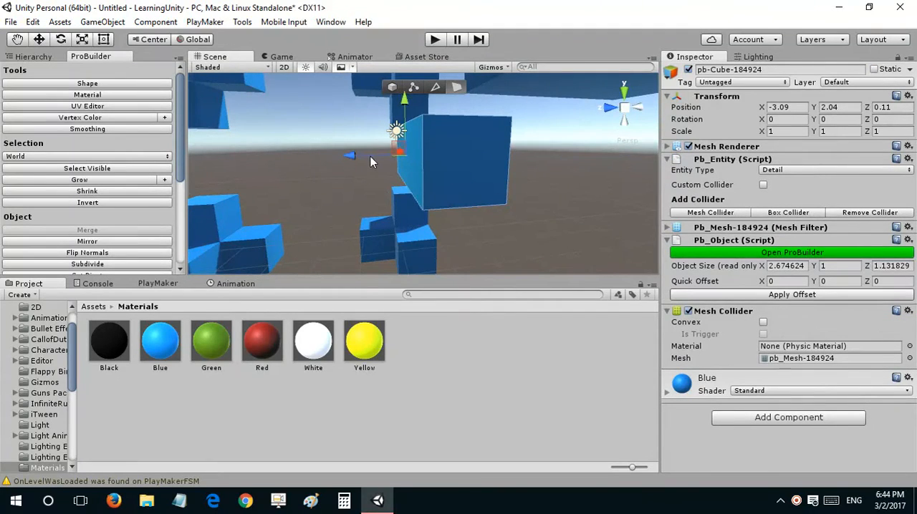
left_click_drag(370, 156, 418, 156)
right_click_drag(494, 169, 268, 176)
right_click_drag(467, 172, 398, 156)
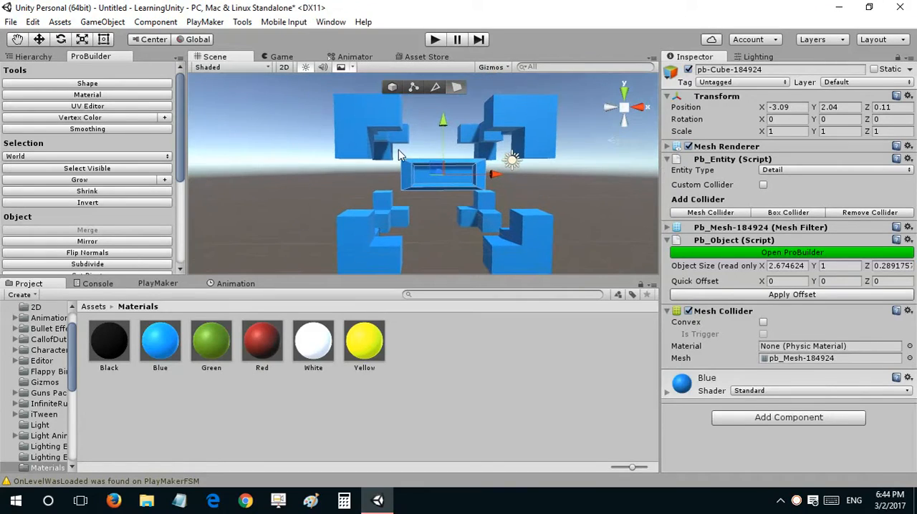
Step: Raise the whole panel to Y 2.65, between the upper corner blocks
left_click(397, 86)
left_click_drag(443, 123, 443, 101)
right_click_drag(472, 208, 473, 209)
key("d")
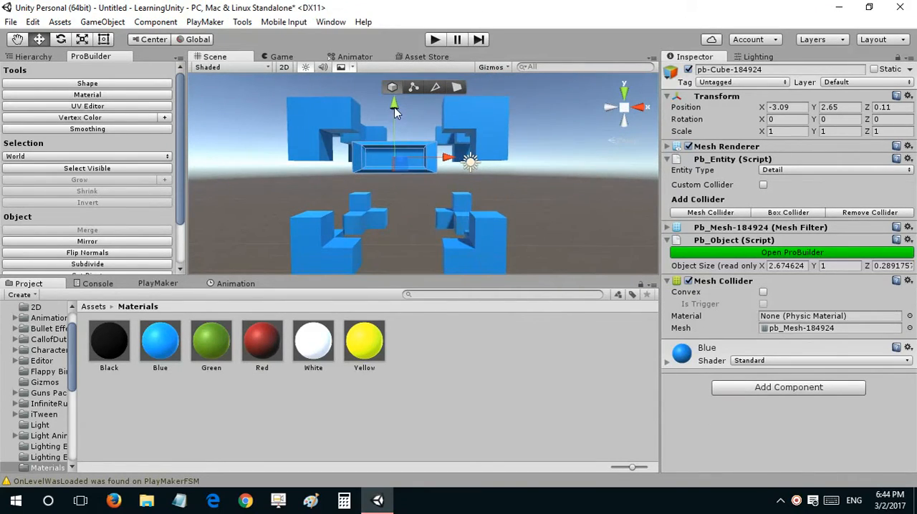
Step: Duplicate the panel twice, stacking the copies below it with the lowest at Y 0.33, and preview the game view
key("ctrl+d")
left_click_drag(394, 106, 393, 183)
key("ctrl+d")
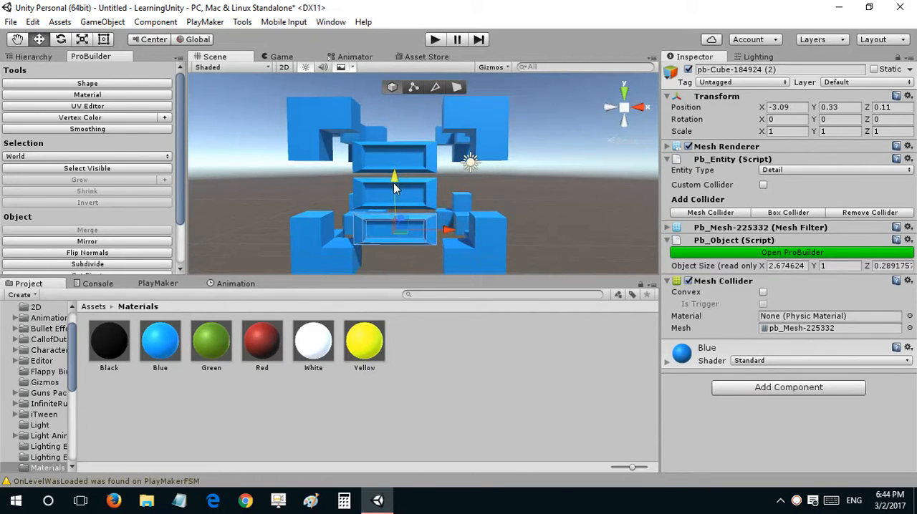
right_click_drag(394, 184, 506, 188)
left_click(279, 57)
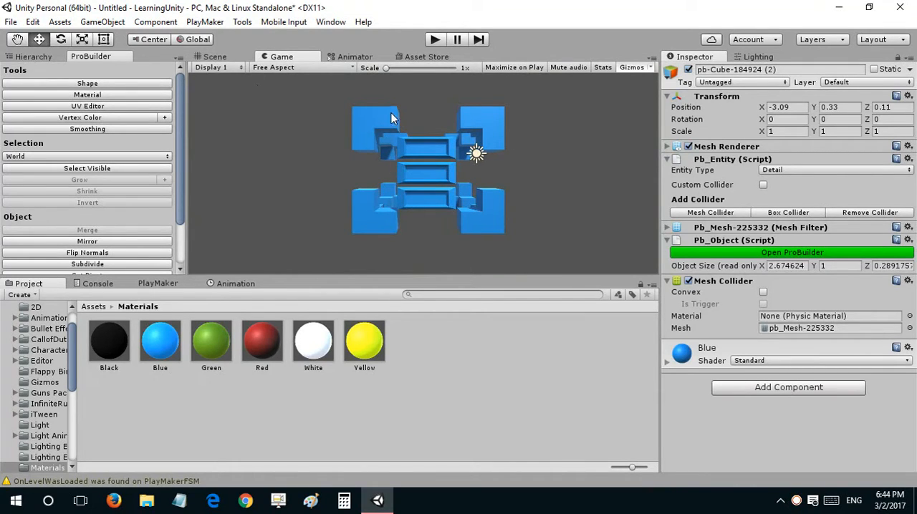
Step: Create an empty child object under the top panel and move it to local X -0.809, Y 0, Z -1, beside the panel's left edge
left_click(215, 56)
right_click_drag(448, 215, 344, 178)
left_click(397, 164)
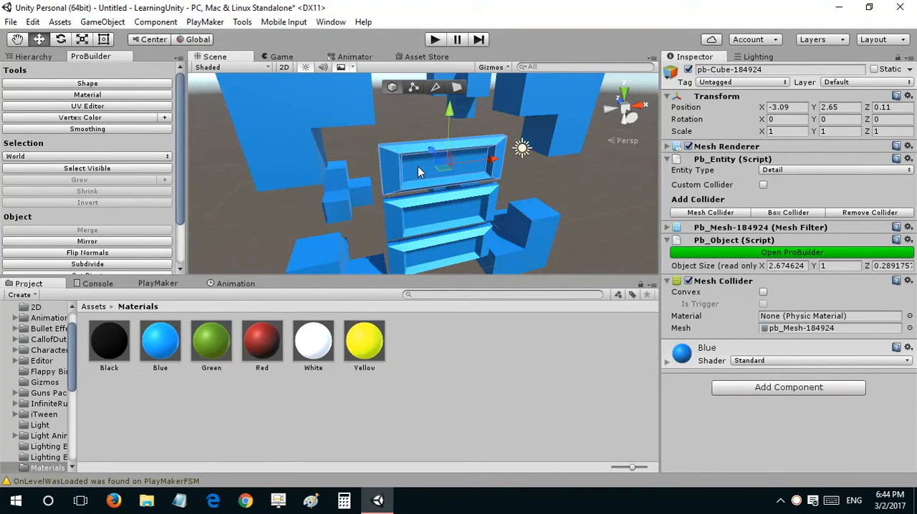
left_click(33, 57)
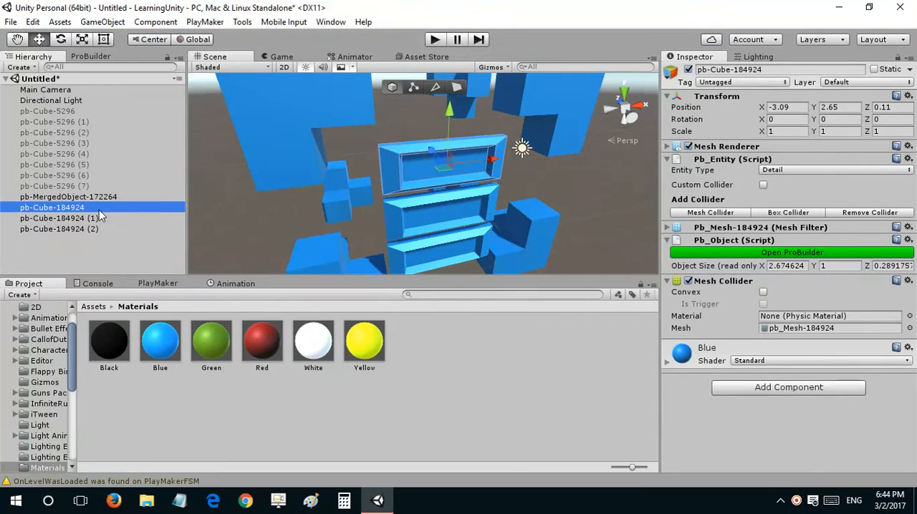
right_click(77, 208)
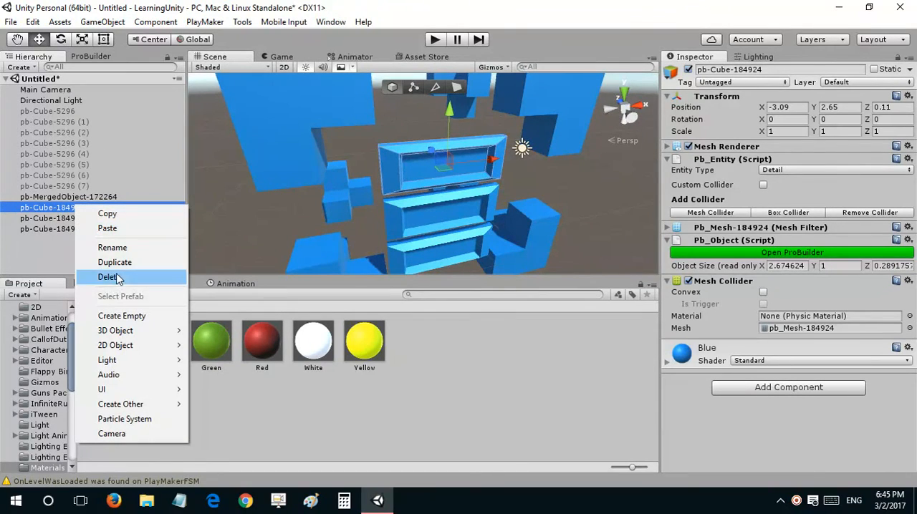
left_click(122, 316)
key("w")
right_click_drag(413, 177, 444, 174)
left_click_drag(491, 170, 468, 235)
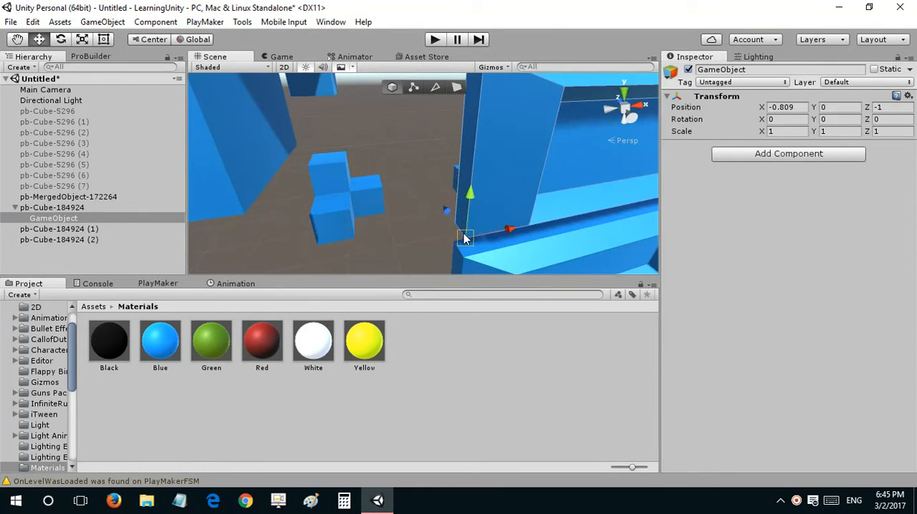
key("f")
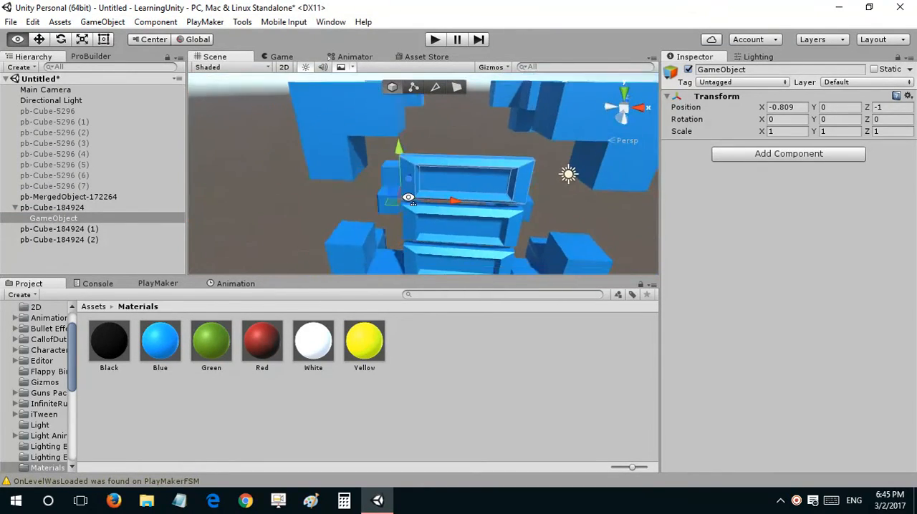
Step: Unparent the empty GameObject and nest the top panel under it
left_click_drag(71, 220, 69, 251)
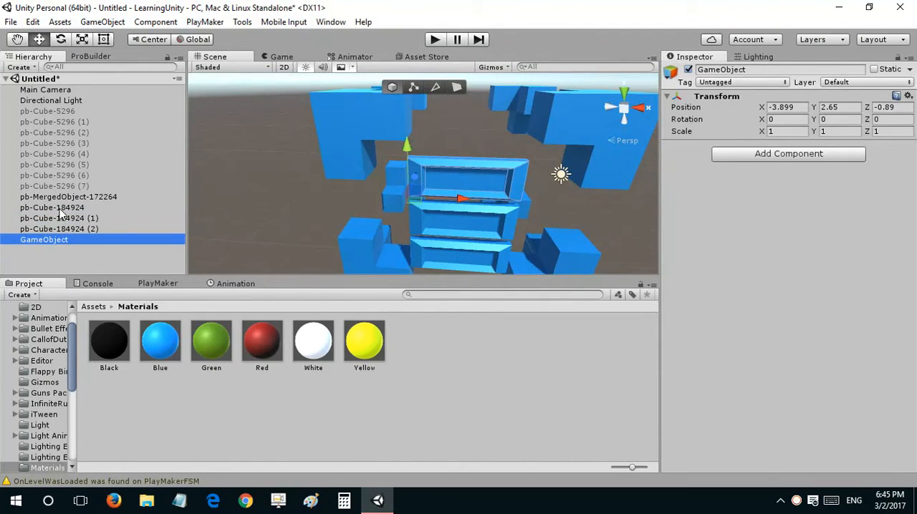
left_click(61, 209)
left_click_drag(61, 213, 55, 239)
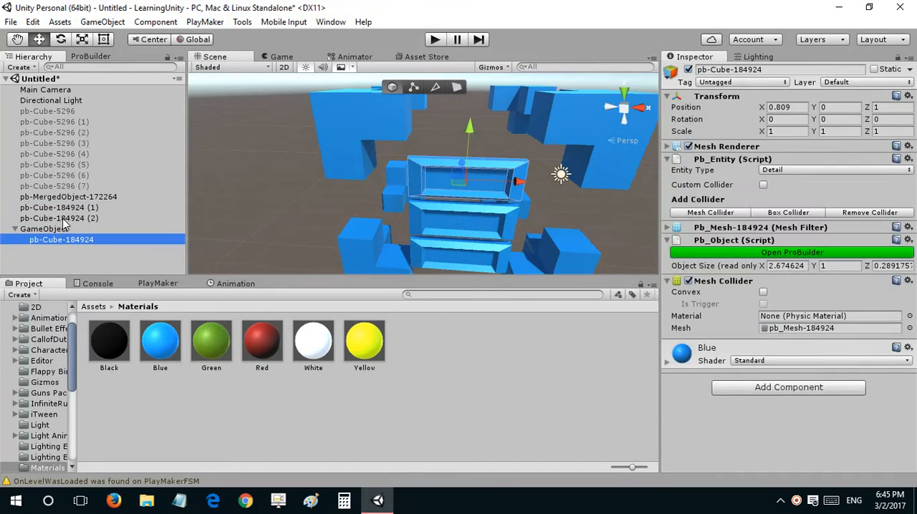
left_click(44, 229)
Step: Try rotating the empty GameObject to swing the top panel, and undo the rotation
key("e")
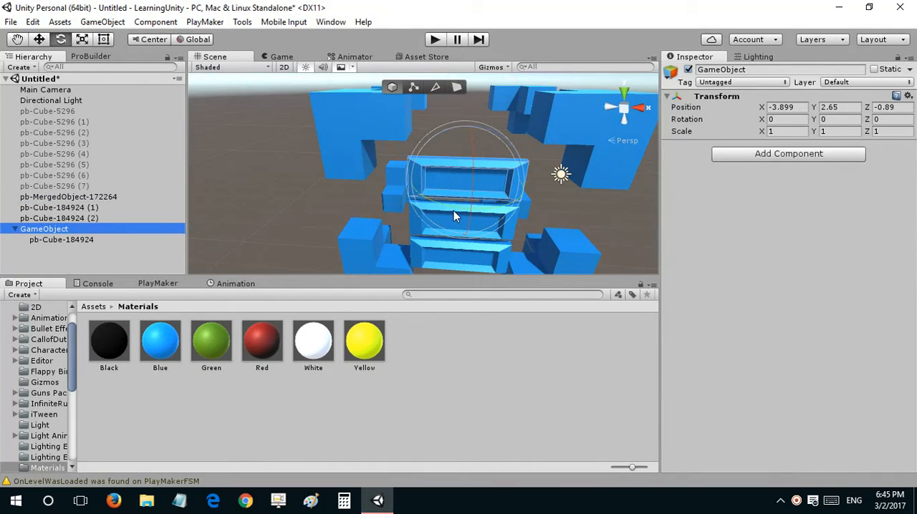
key("w")
left_click(196, 40)
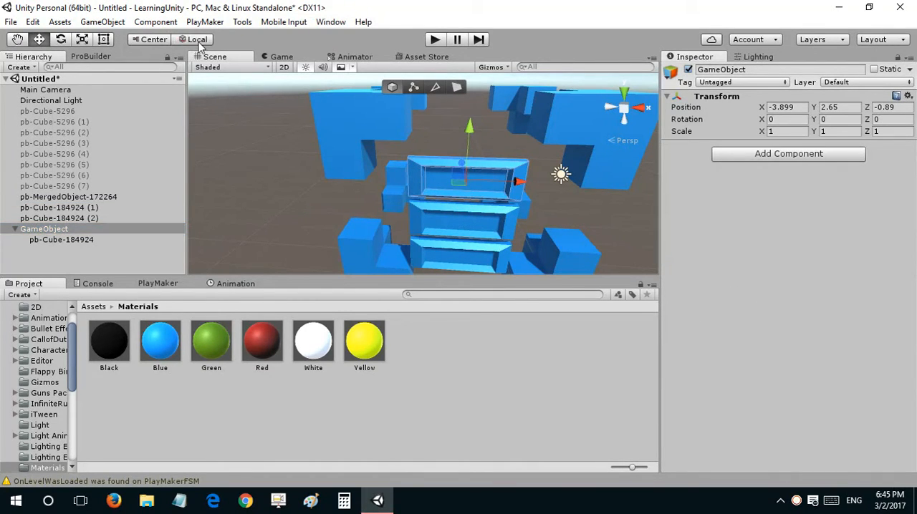
left_click(85, 231)
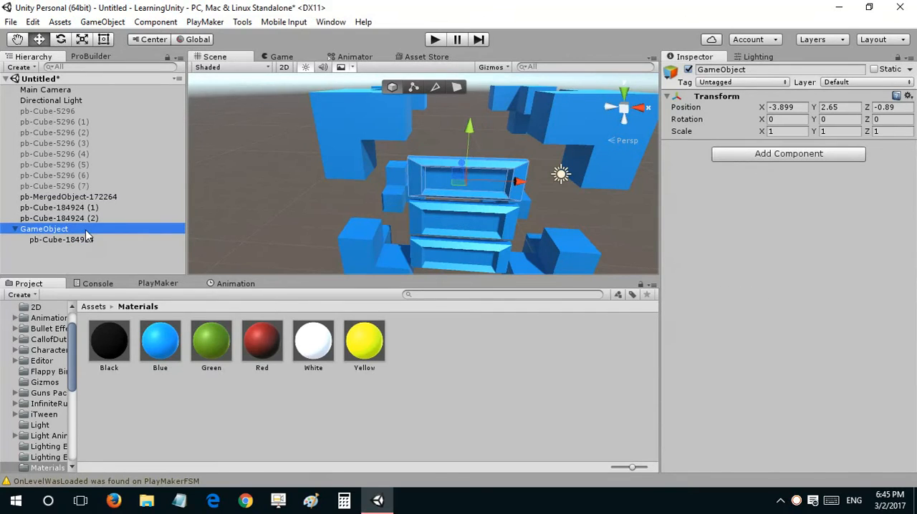
key("e")
mouse_move(453, 201)
left_mouse_down()
mouse_move(531, 209)
mouse_move(450, 216)
left_mouse_up()
key("ctrl+z")
left_click(61, 242)
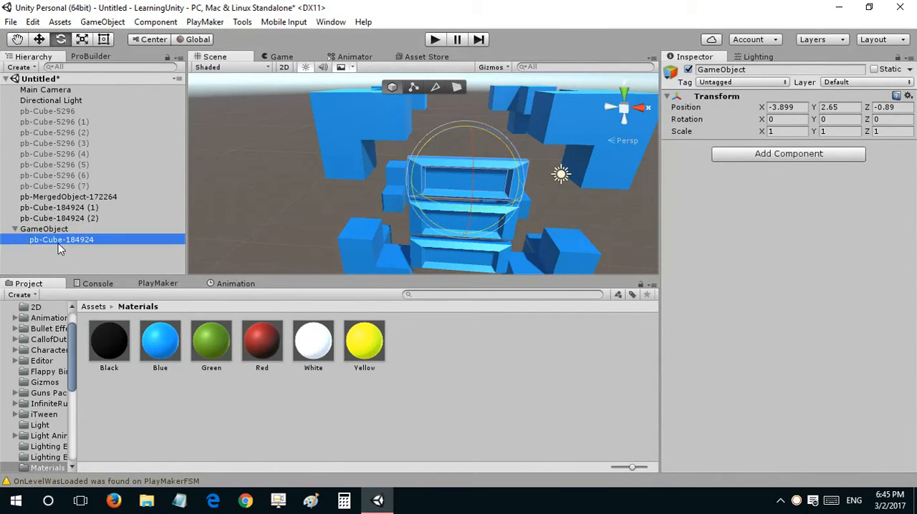
Step: Move the top panel back out to the scene root and delete the empty GameObject
left_click(58, 229)
left_click_drag(56, 240, 60, 251)
left_click(55, 228)
key("Delete")
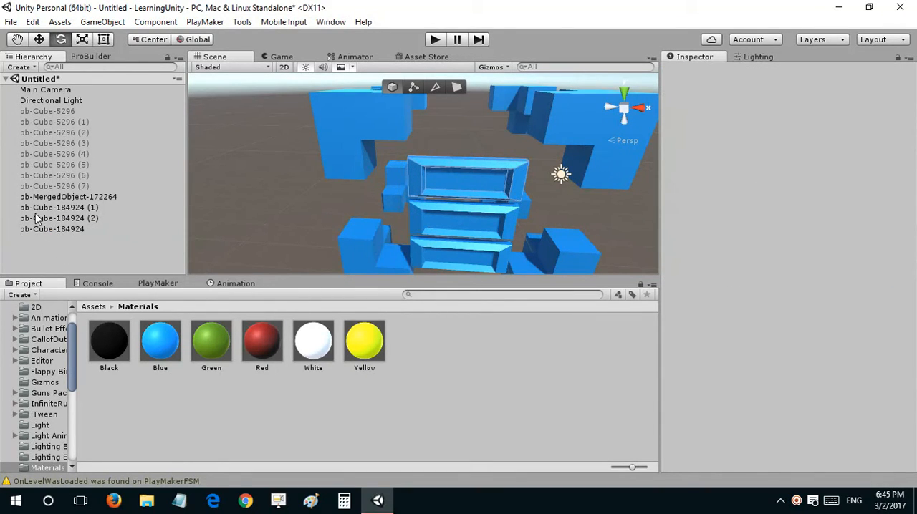
Step: Check ProBuilder's object tools for a pivot option and examine the stacked panels from several angles
left_click(90, 57)
scroll(108, 186, "down", 2)
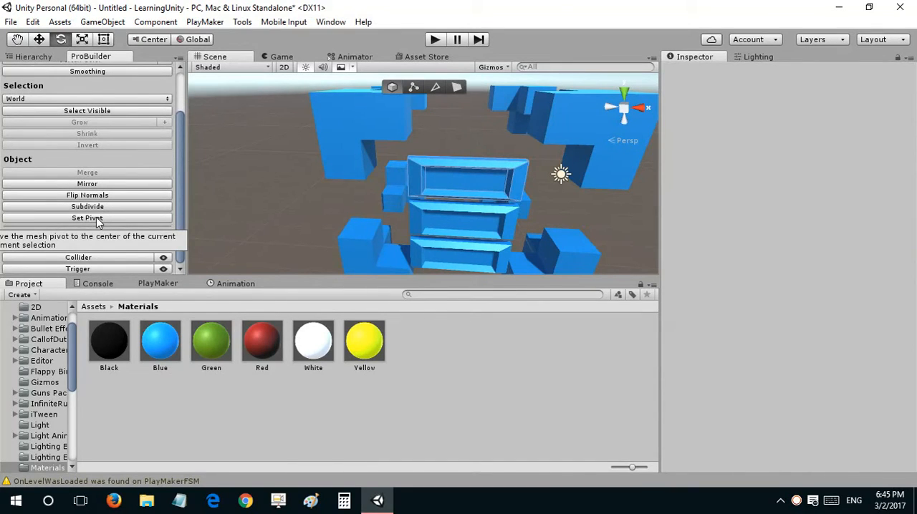
left_click(44, 56)
left_click(57, 228)
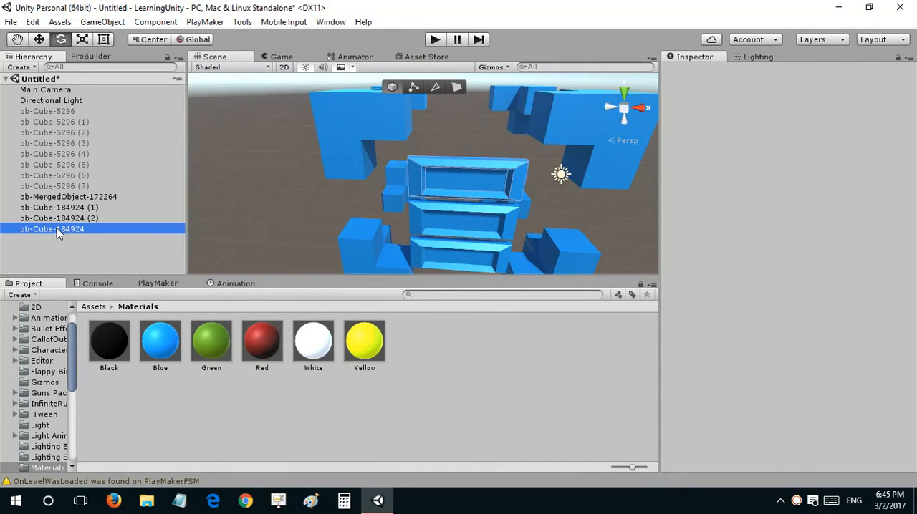
left_click_drag(415, 157, 551, 142, "alt")
key("w")
left_click_drag(445, 169, 438, 133, "alt")
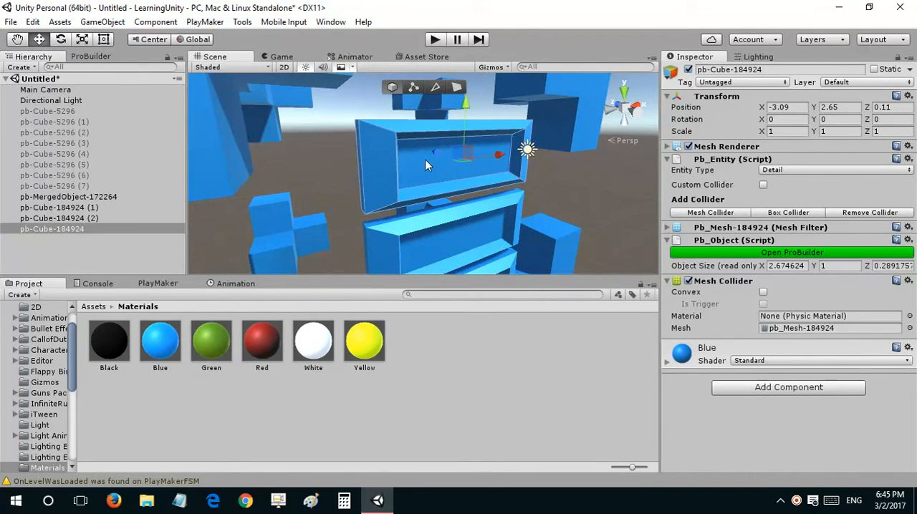
left_click_drag(499, 170, 384, 170, "alt")
key("s")
key("w")
key("a")
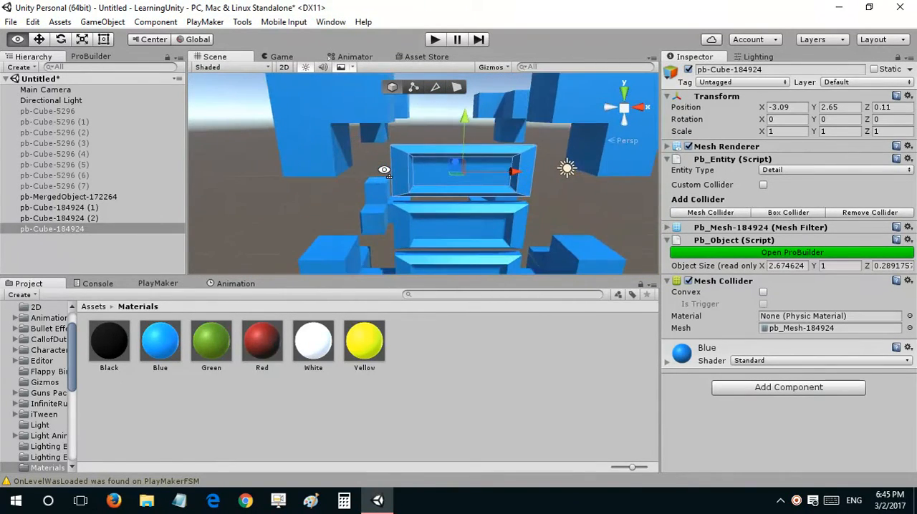
key("q")
key("s")
key("d")
key("w")
key("a")
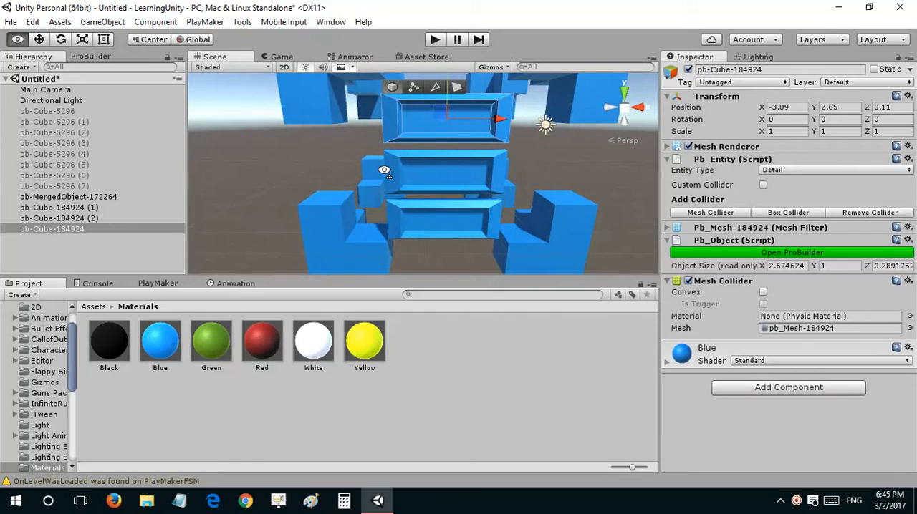
Step: Add a 3D Cube and place it beside the top panel at X -4.4, Y 3.15, Z -0.39
right_click(91, 248)
mouse_move(144, 369)
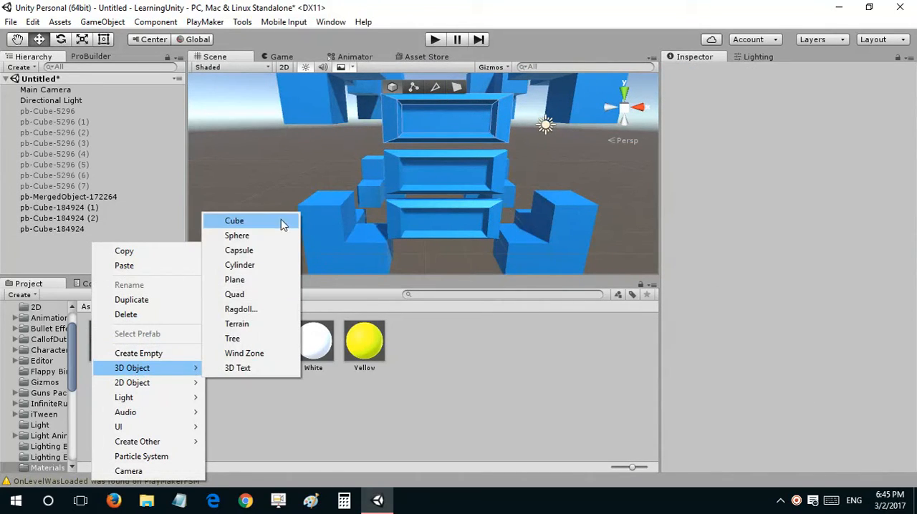
left_click(282, 225)
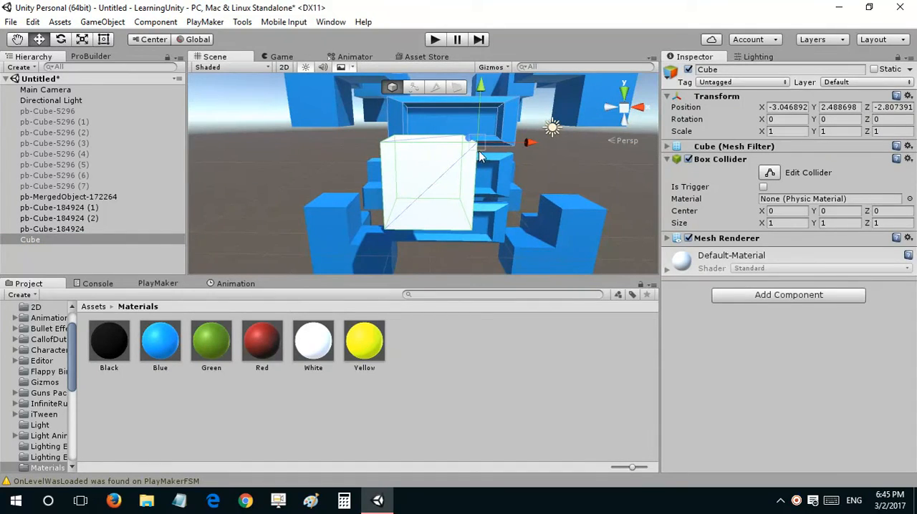
left_click_drag(479, 150, 391, 98)
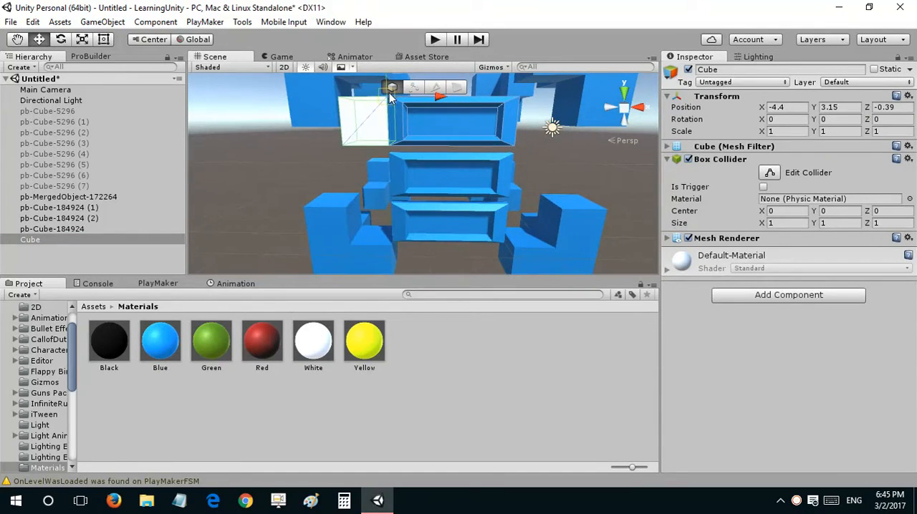
right_click_drag(406, 183, 422, 149)
Step: Scale the white cube down to about 0.34 along X and 0.69 along Z
key("r")
left_click_drag(410, 147, 473, 162)
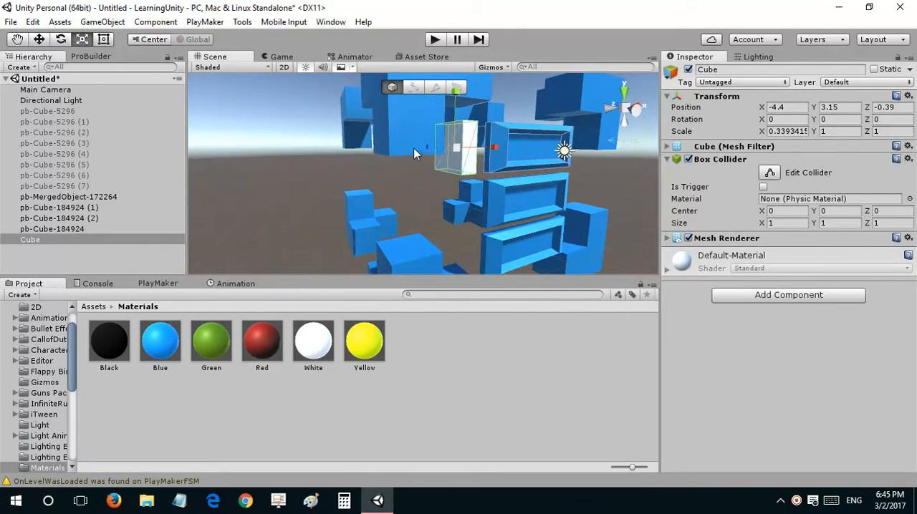
left_click(421, 149)
left_click(456, 149)
left_click_drag(425, 147, 431, 148)
left_click_drag(431, 149, 346, 154, "alt")
Step: Lower the white cube to Y 2.15 and stretch it to a Y scale of about 2.91
key("w")
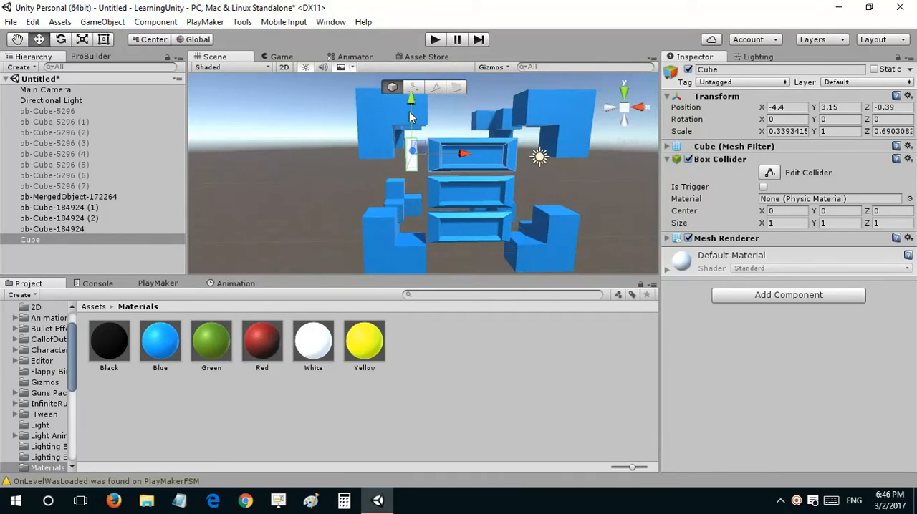
left_click_drag(411, 114, 419, 58)
key("r")
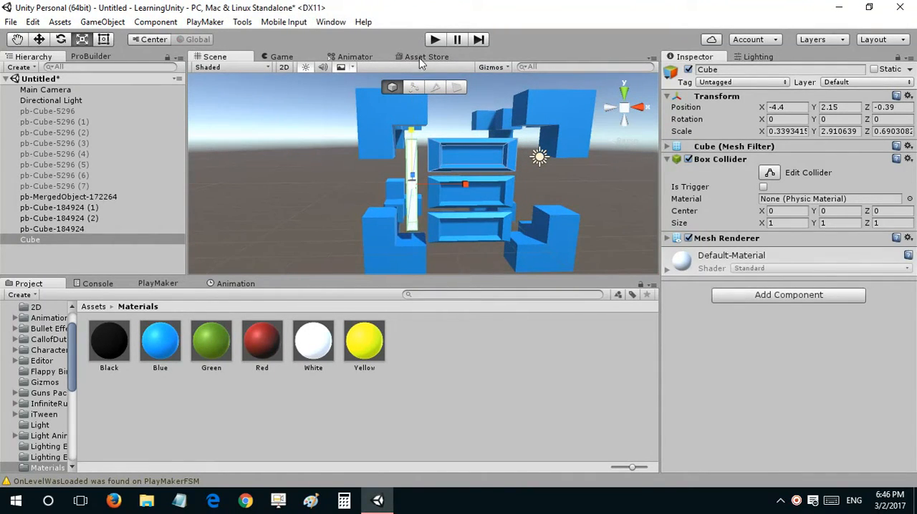
Step: Parent all three recessed panels to the Cube object
left_click(52, 240)
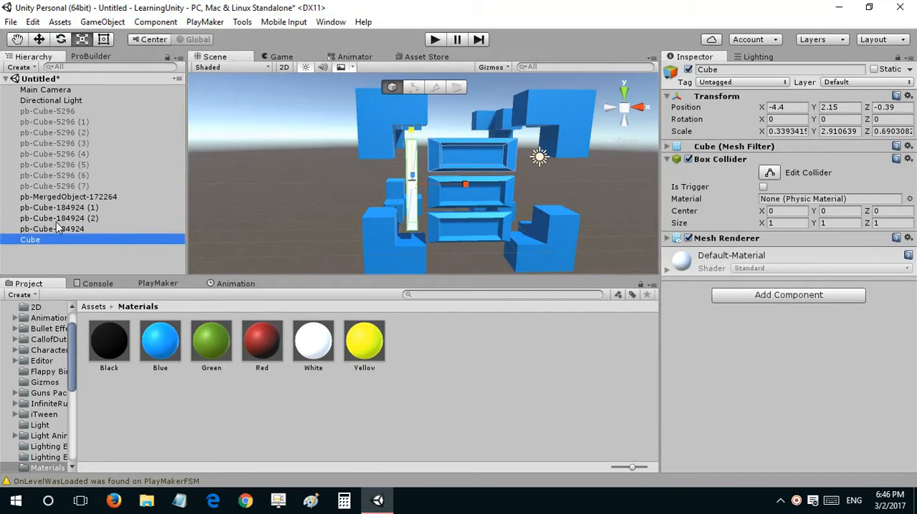
left_click(61, 207)
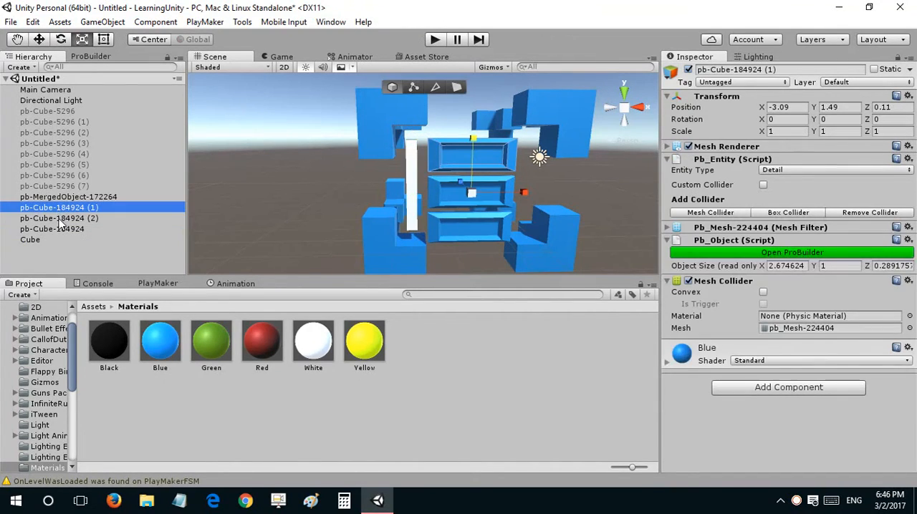
left_click(61, 219, "shift")
left_click(61, 230, "shift")
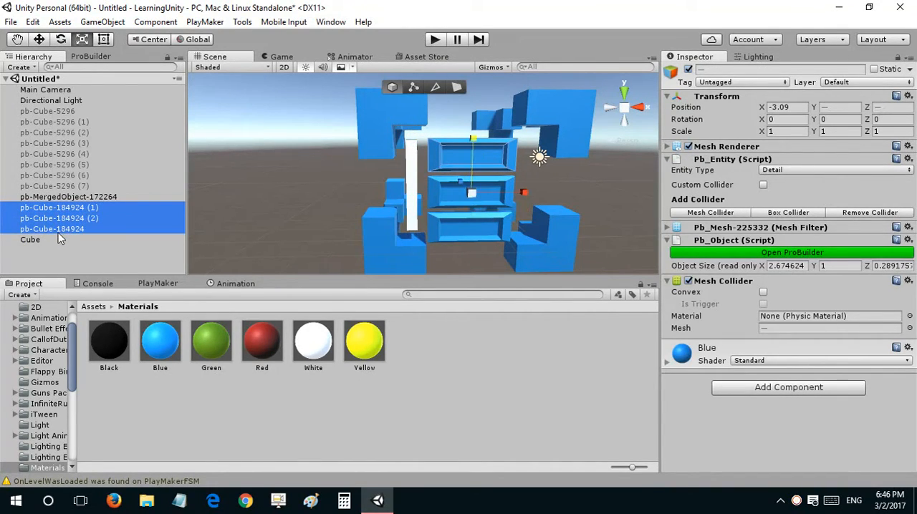
left_click_drag(55, 232, 43, 240)
Step: Try rotating the Cube parent with its three panels, and undo the rotation
left_click(33, 208)
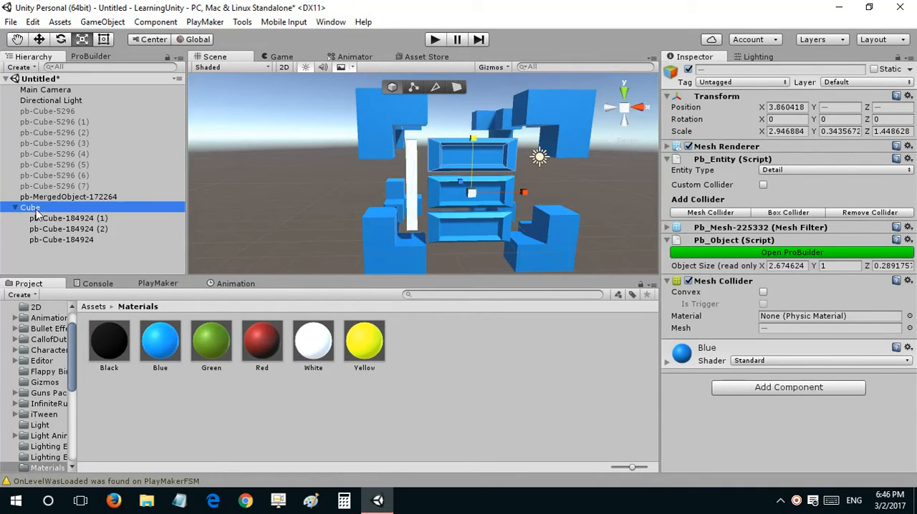
left_click_drag(439, 204, 413, 208)
key("ctrl+z")
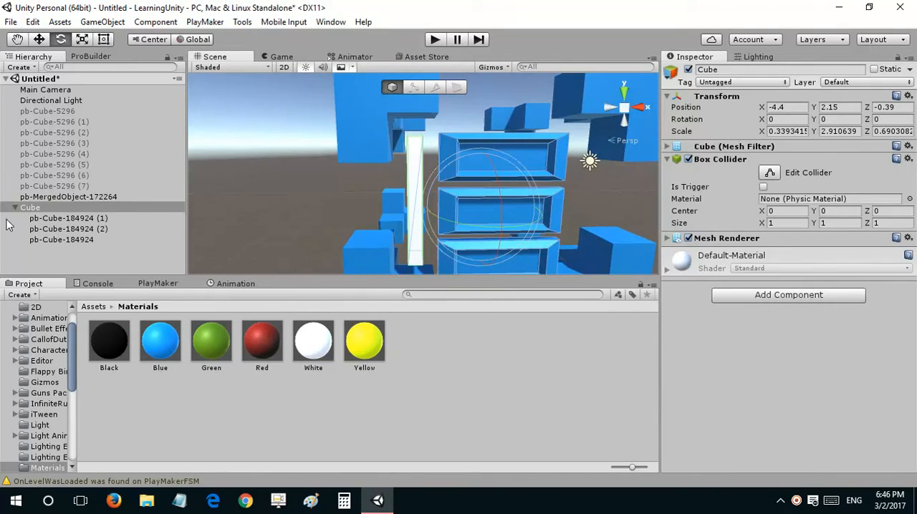
Step: Move the three child panels together along X, away from the Cube and beyond the far corner blocks
left_click(70, 220)
left_click(70, 232, "ctrl")
left_click(70, 246)
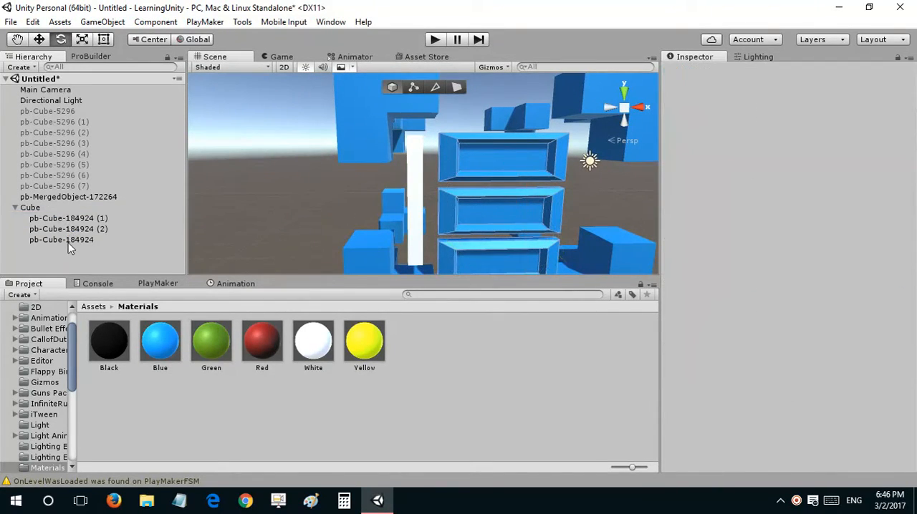
left_click(70, 241)
left_click(79, 217, "shift")
key("f")
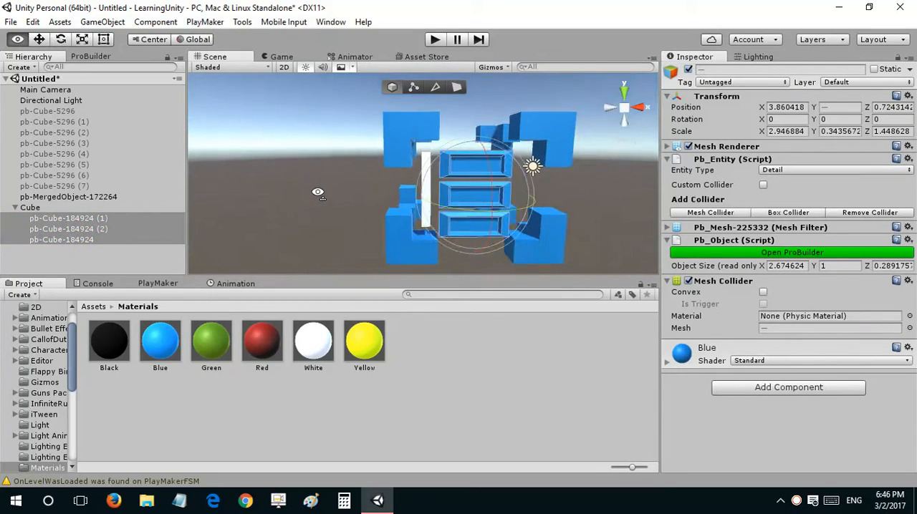
left_click_drag(485, 187, 625, 187)
Step: Rotate the Cube parent about the Y axis to 3.68 degrees
left_click(406, 189)
key("e")
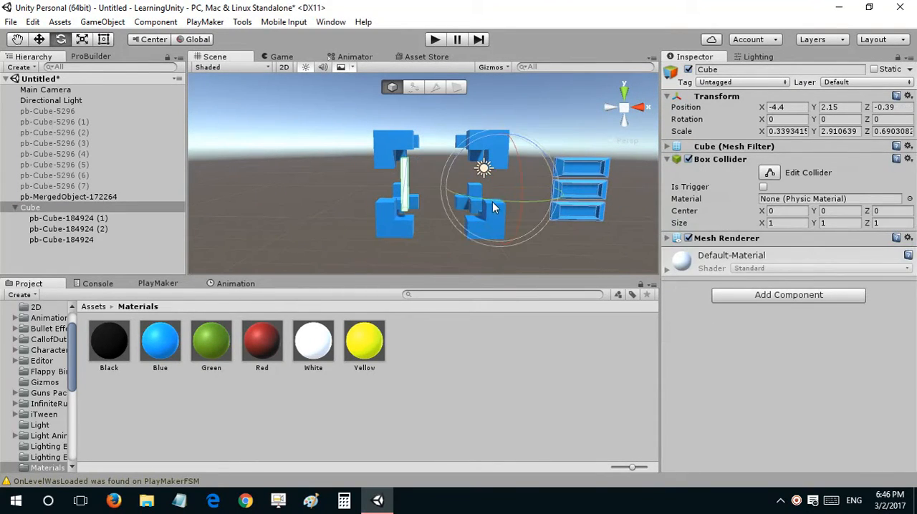
left_click_drag(492, 202, 401, 215)
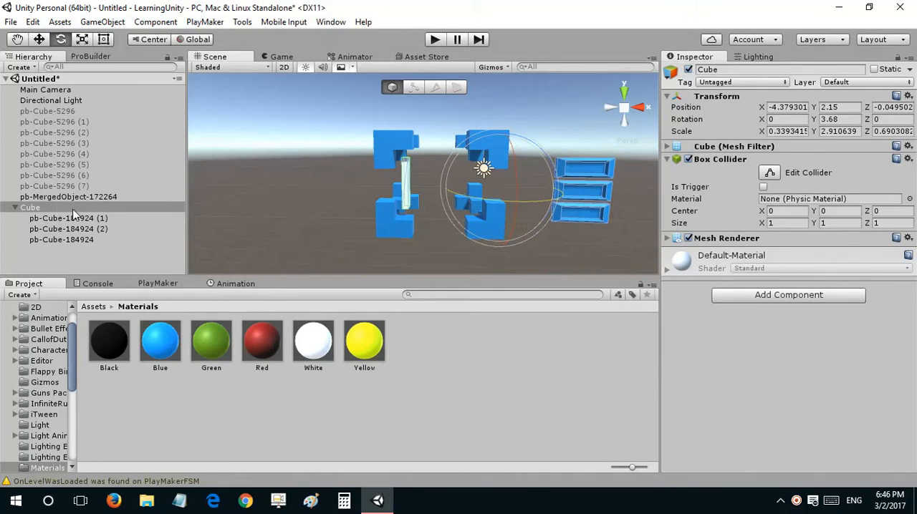
Step: Disable the Cube's Mesh Renderer and Box Collider, and undo a trial rotation of the panels
left_click(688, 239)
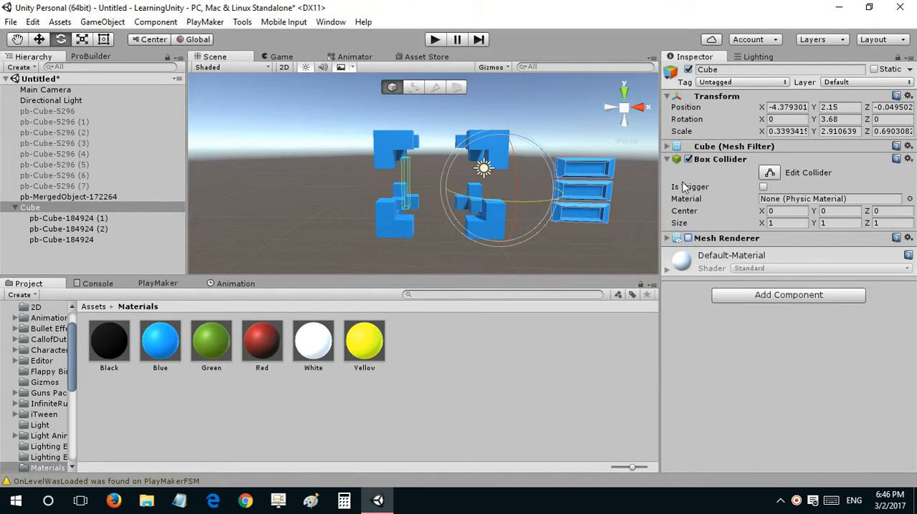
left_click(688, 159)
left_click_drag(506, 195, 464, 207)
key("ctrl+z")
Step: Move the Cube parent to X -11.59, Y 2.43, Z 0.12, bringing the three panels between the corner blocks
key("w")
left_click_drag(540, 187, 444, 172)
key("v")
key("w")
right_click_drag(444, 173, 423, 156)
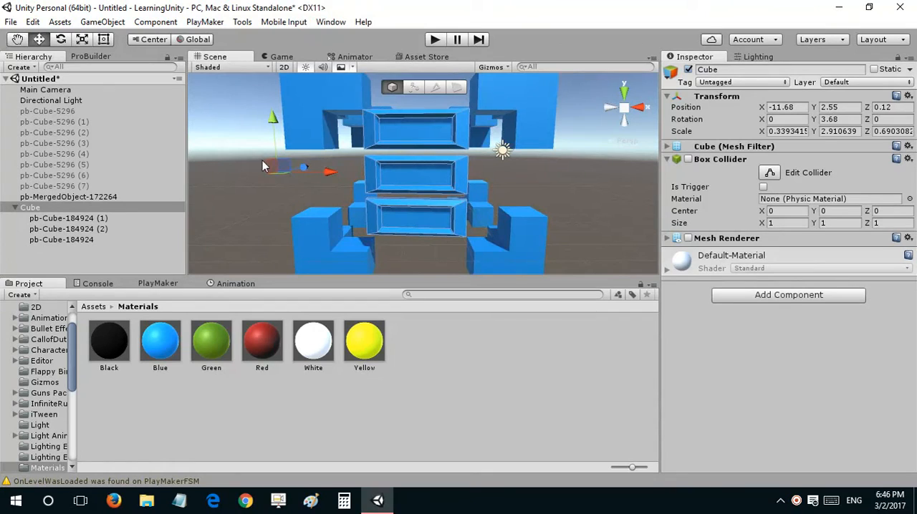
left_click_drag(288, 164, 291, 168)
key("s")
right_click_drag(331, 183, 337, 192)
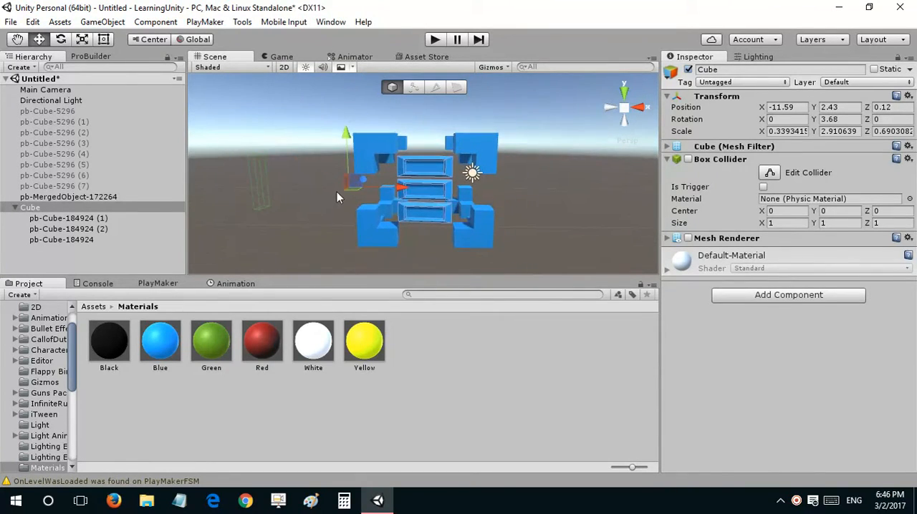
Step: Try rotating the Cube parent to swing the three panels around its pivot, and restore its rotation
key("e")
left_click_drag(348, 200, 481, 233)
left_click_drag(351, 201, 216, 213)
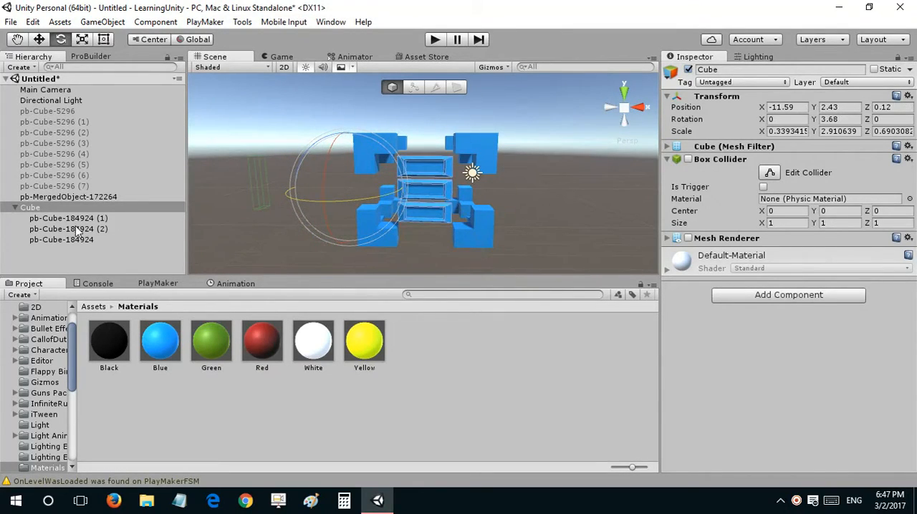
Step: Rename the uppermost of the three stacked panels as Play
key("w")
right_click_drag(429, 152, 428, 158)
left_click(424, 168)
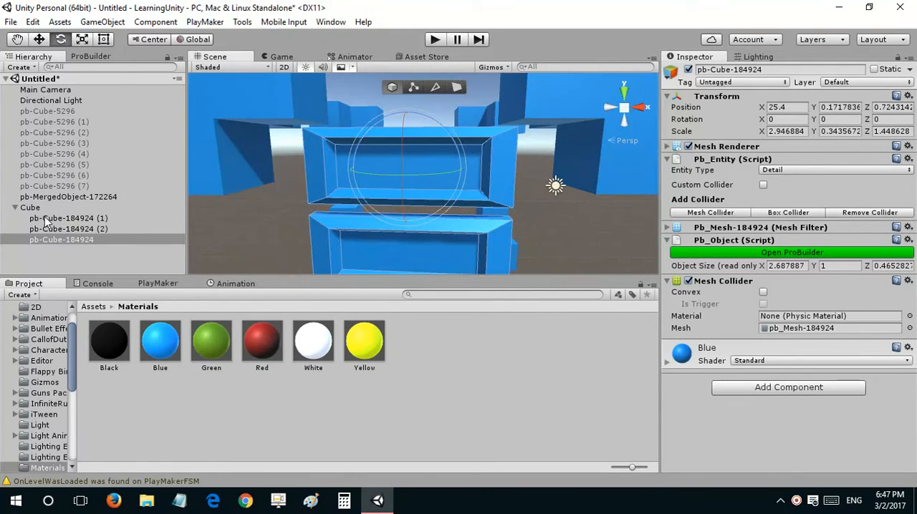
left_click(45, 220)
left_click(417, 153)
left_click(126, 240)
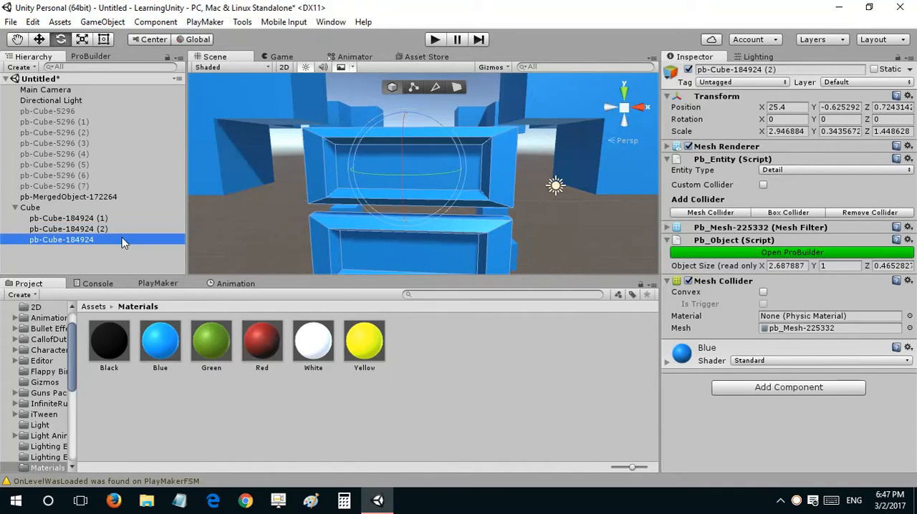
left_click(125, 240)
type("Play")
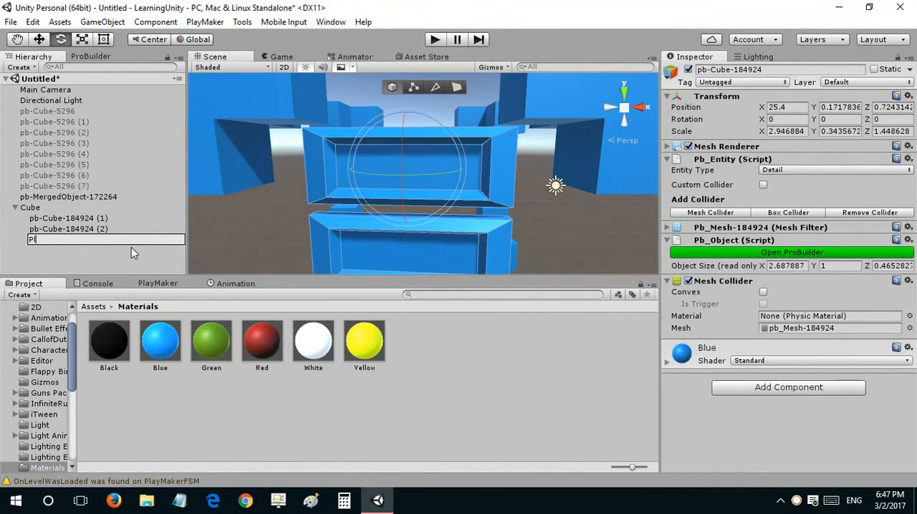
Step: Rename the lowest stacked panel as Exit and the middle one as Options
left_click(75, 226)
right_click_drag(339, 216, 342, 214)
key("s")
key("q")
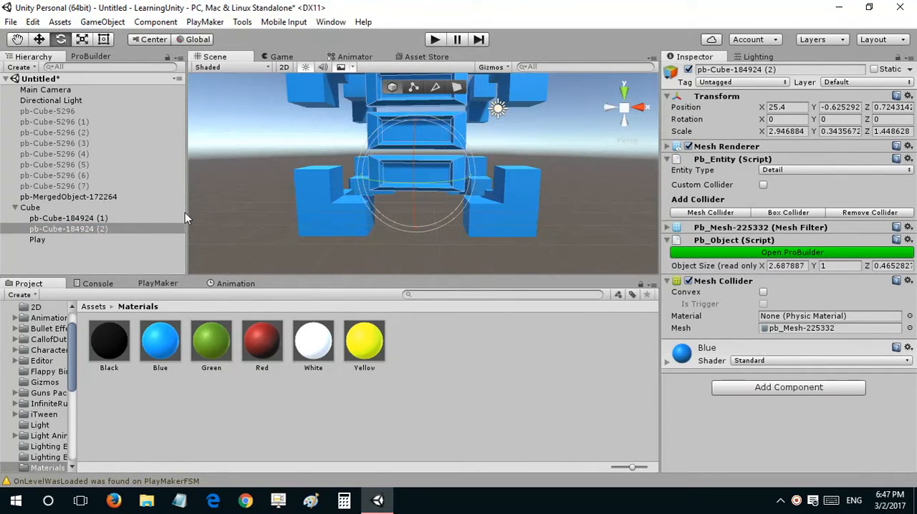
left_click(123, 231)
left_click(121, 228)
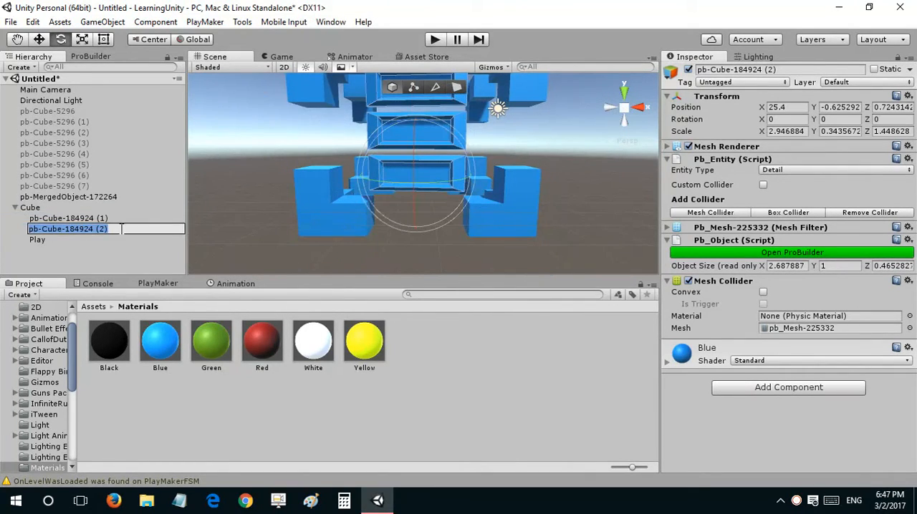
type("Exit")
left_click(123, 219)
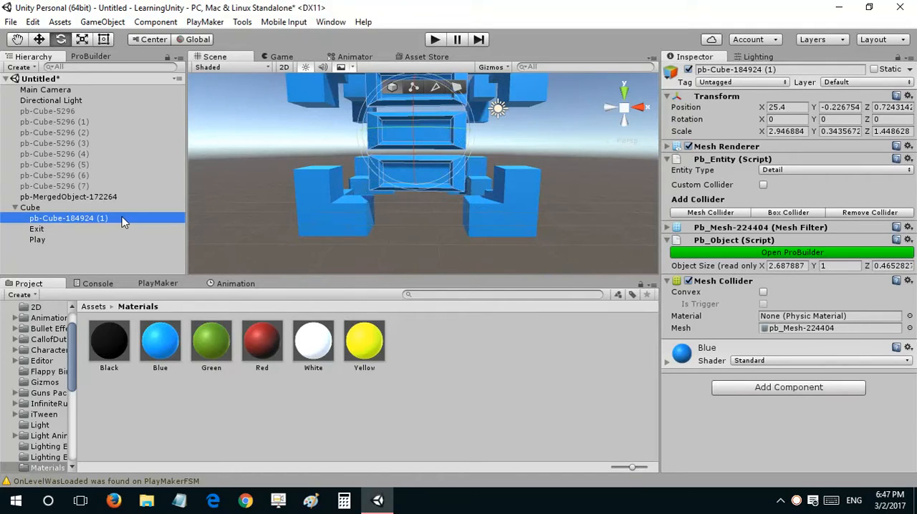
left_click(123, 218)
type("Options")
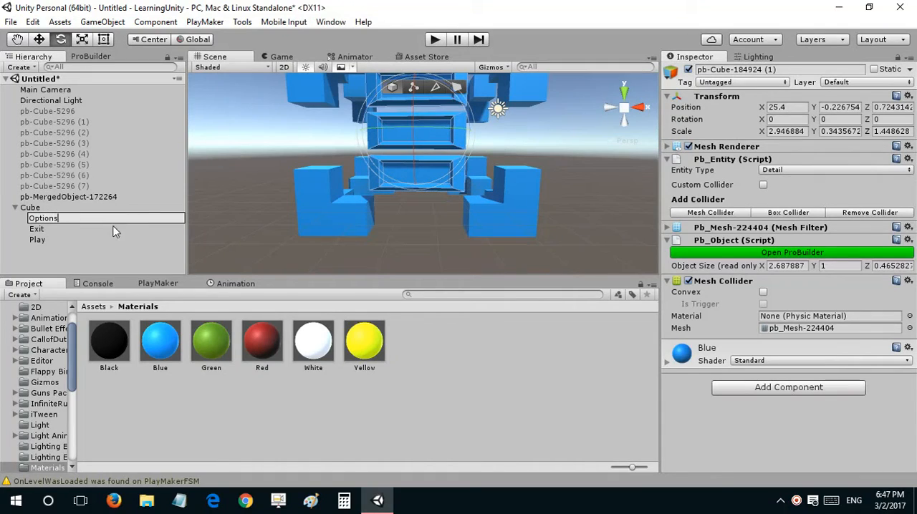
Step: Add a 3D Text object as a child of the Play panel
left_click(92, 240)
middle_click_drag(445, 133, 447, 192)
right_click(111, 239)
mouse_move(165, 366)
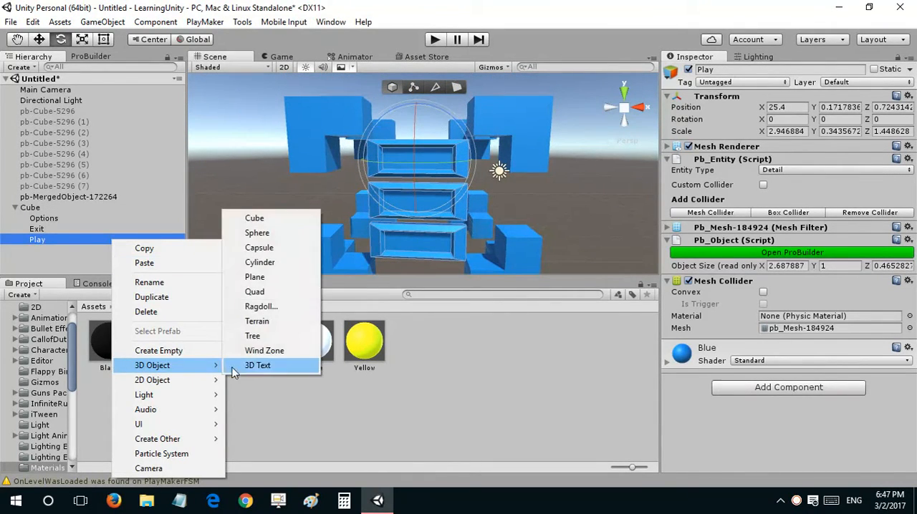
left_click(271, 365)
Step: Scale the new text down to about 0.209 and move it to X -0.301, Y 0.62, Z -1.091 on the Play panel's front
left_click_drag(554, 187, 473, 222, "alt")
key("w")
key("v")
key("r")
key("w")
left_click_drag(513, 193, 411, 166)
left_click_drag(345, 212, 409, 201, "alt")
left_click_drag(410, 203, 289, 68, "alt")
left_click(282, 58)
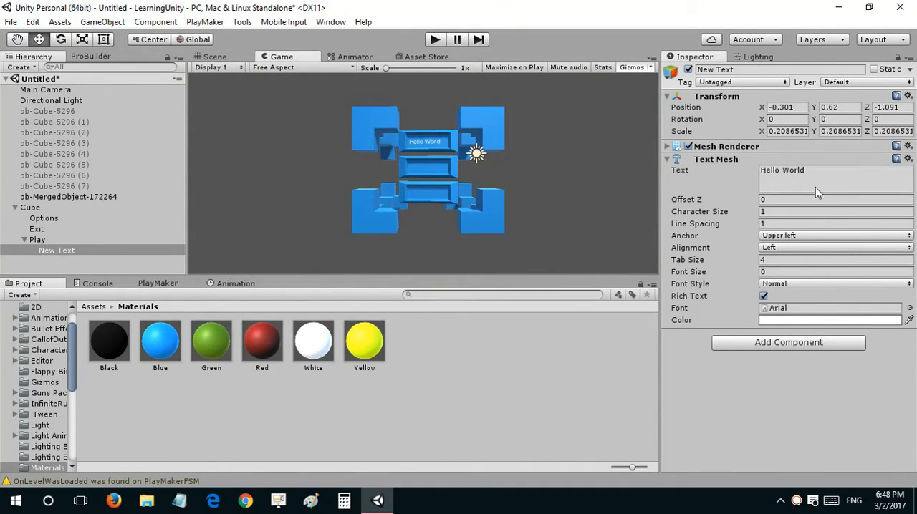
Step: Set the color of the Play panel's text to black
left_click(794, 320)
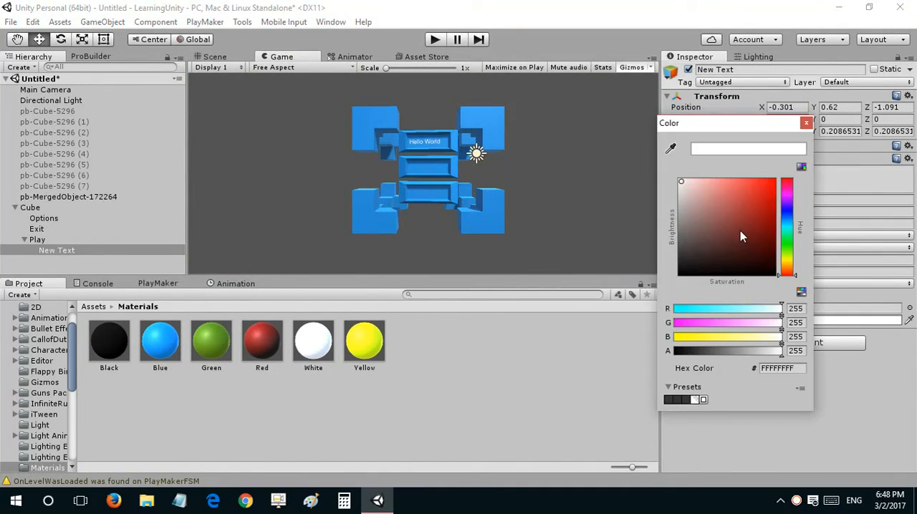
left_click_drag(740, 231, 604, 296)
left_click(806, 123)
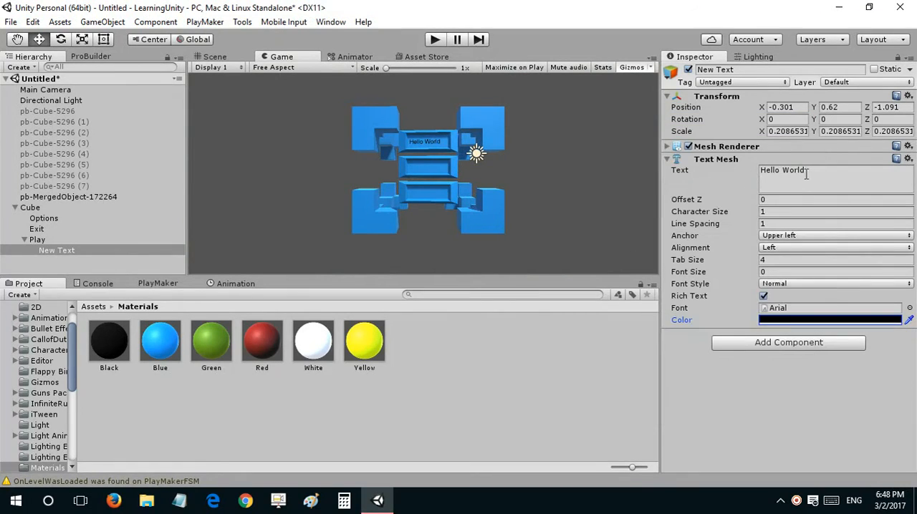
Step: Change the text mesh wording to Play and center it on its panel with X position 0.23
left_click(802, 174)
type("Play")
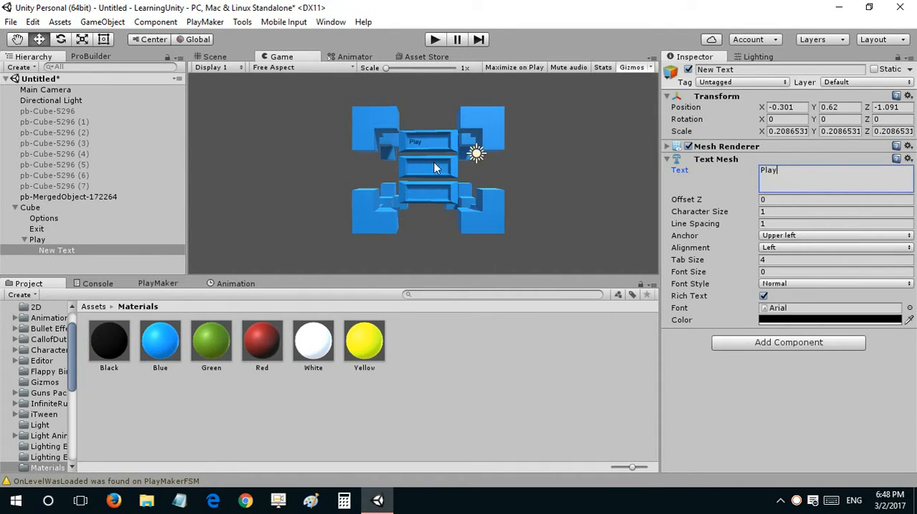
left_click(773, 107)
type("0.23")
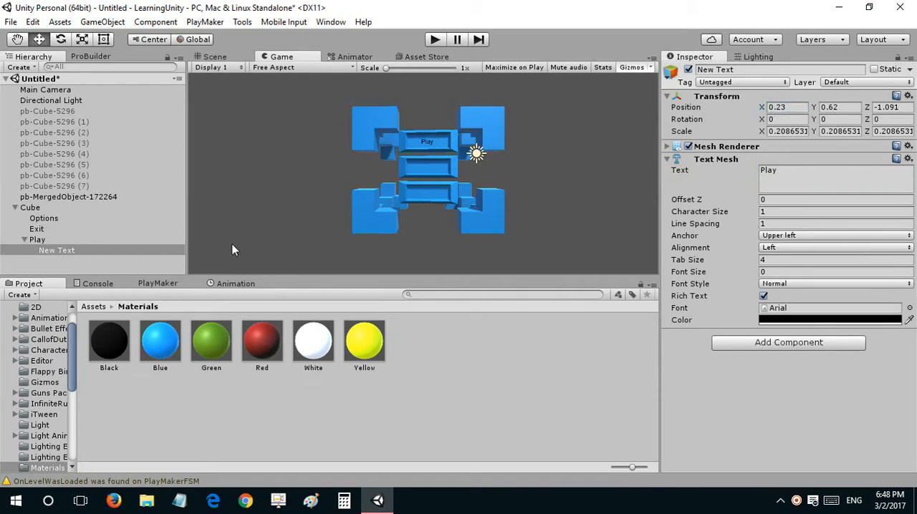
Step: Duplicate the Play text and lower the copy onto the middle panel at Y 0.02
left_click(47, 250)
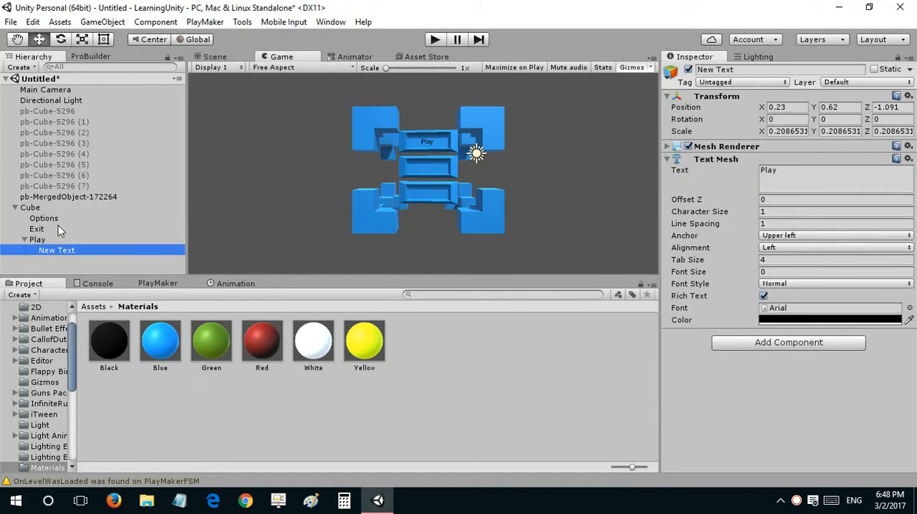
left_click(58, 227)
left_click(58, 219)
key("ctrl+v")
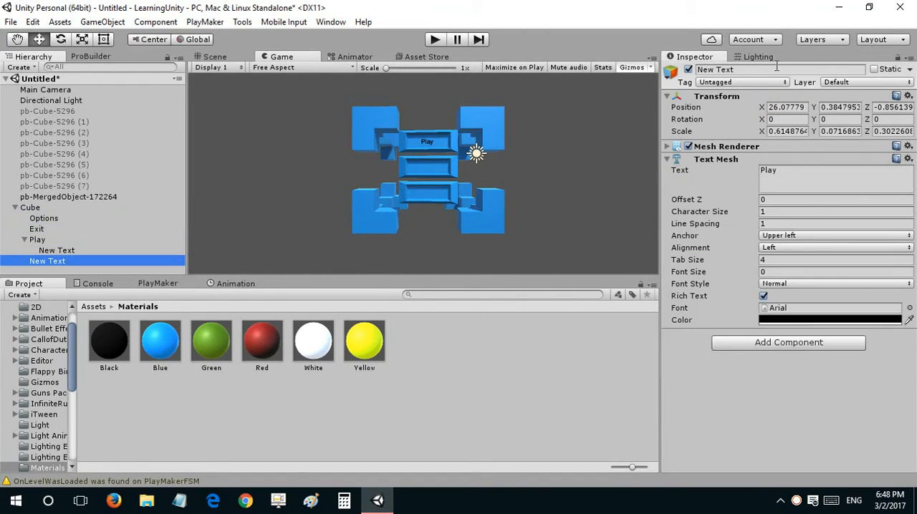
left_click(824, 107)
type("-0.08")
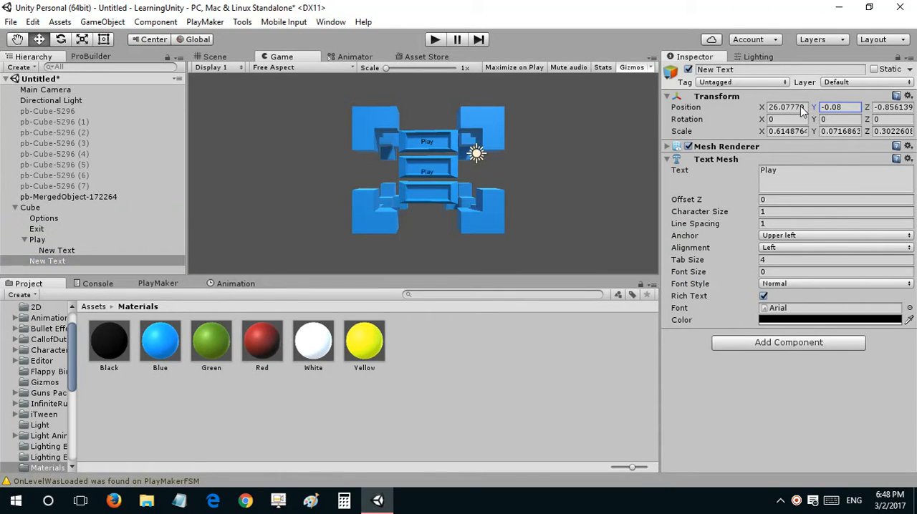
left_click_drag(801, 106, 803, 108)
Step: Change the copied text's wording to Options and set its Y position to -0.01
left_click(762, 172)
type("Options")
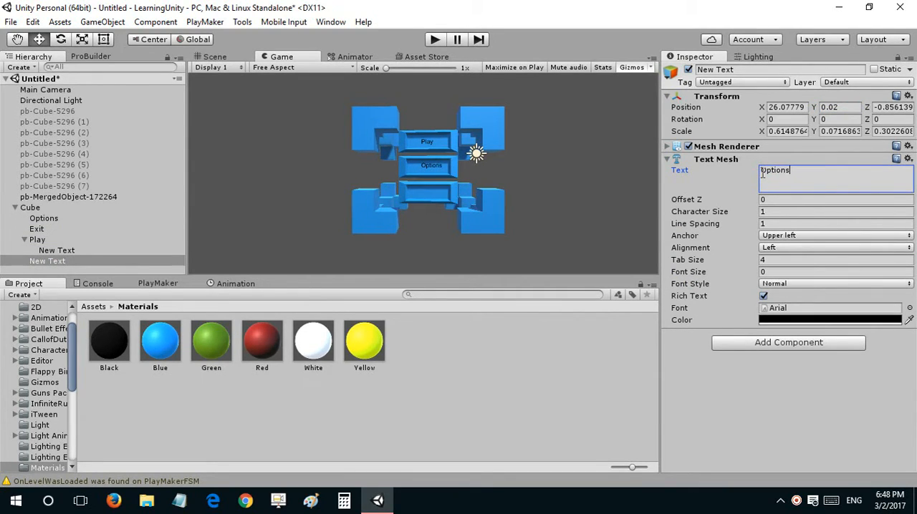
left_click(816, 107)
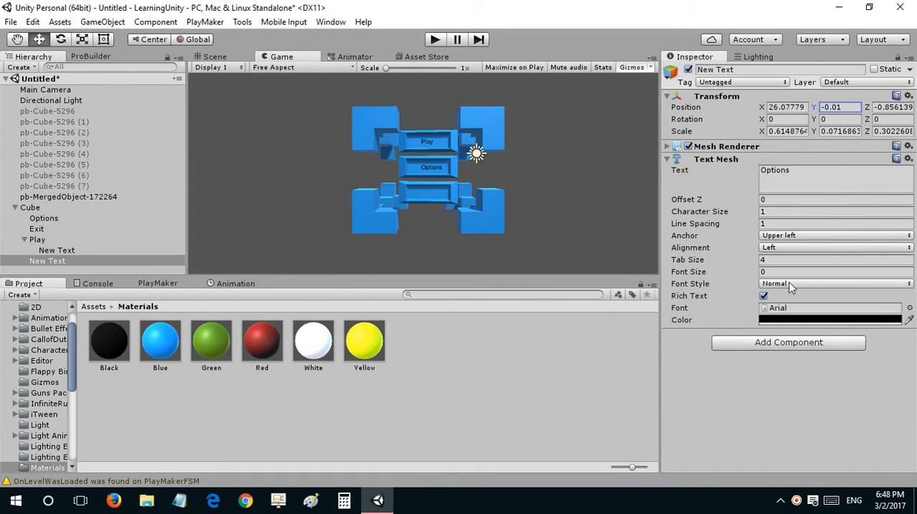
Step: Try other fonts such as eurof35 and OpenSans-Light on the Options text, and return it to Arial
left_click(908, 308)
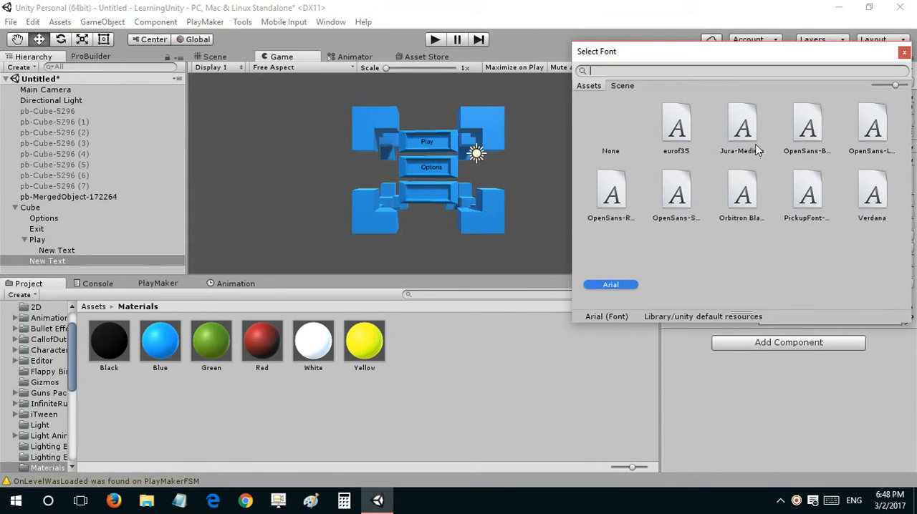
left_click(756, 146)
left_click(680, 136)
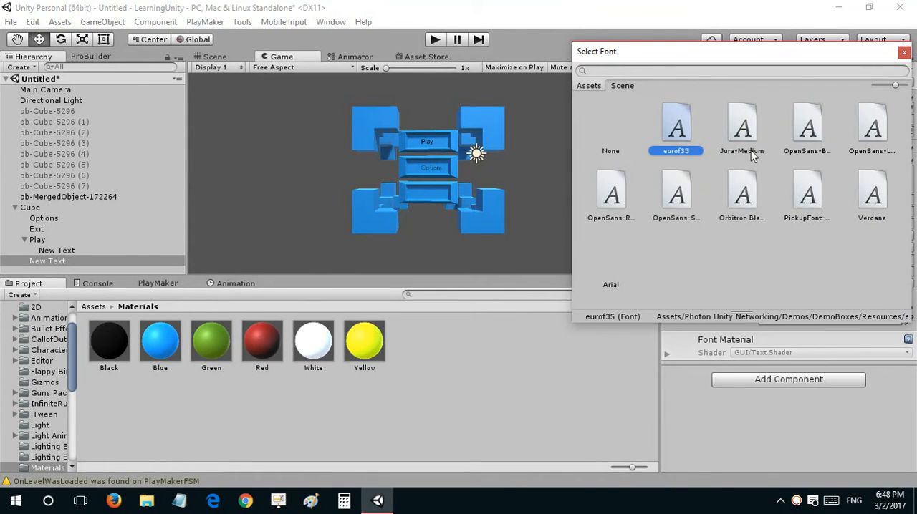
left_click(810, 129)
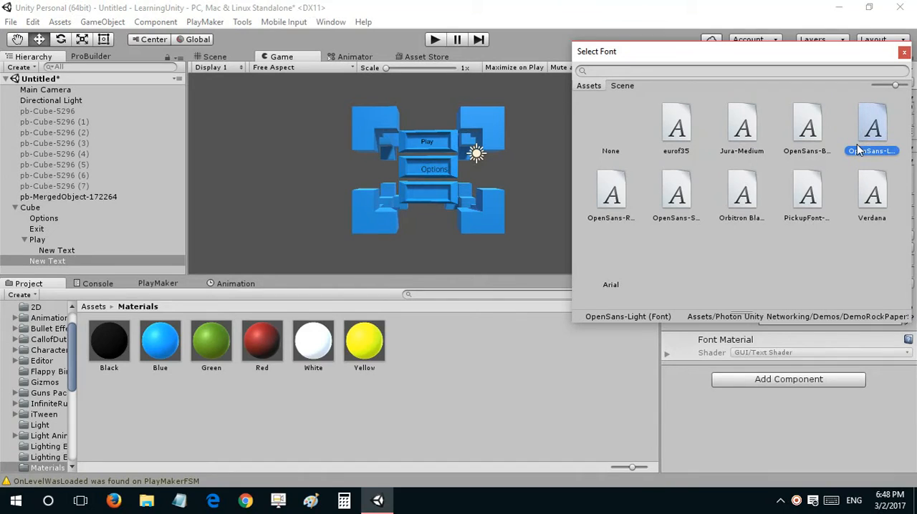
left_click(621, 144)
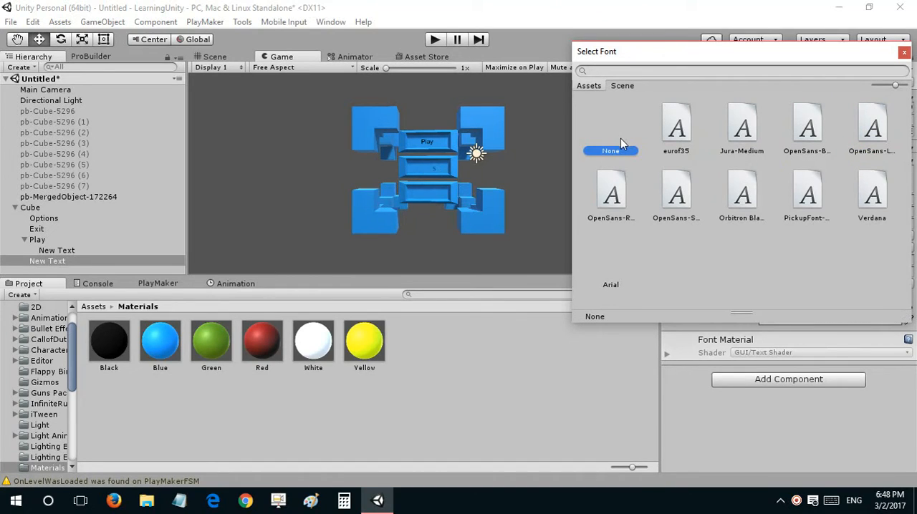
left_click(904, 54)
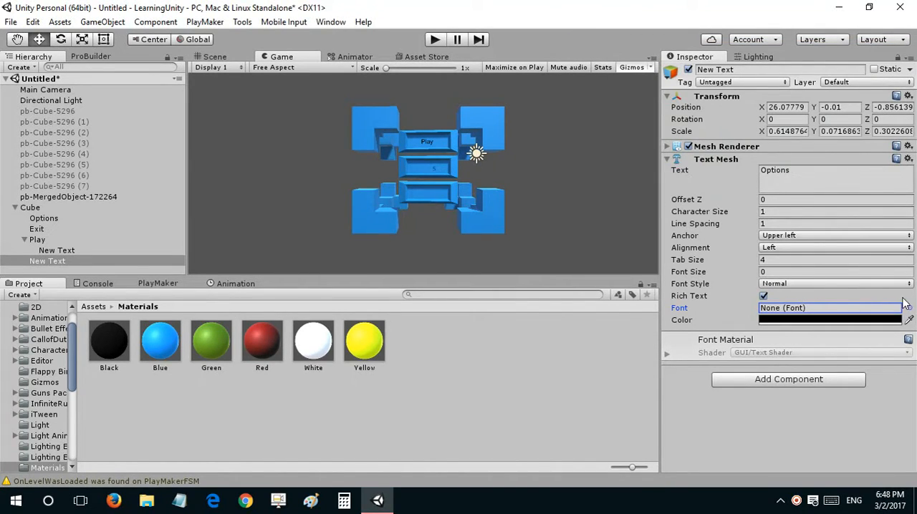
left_click(909, 308)
double_click(608, 279)
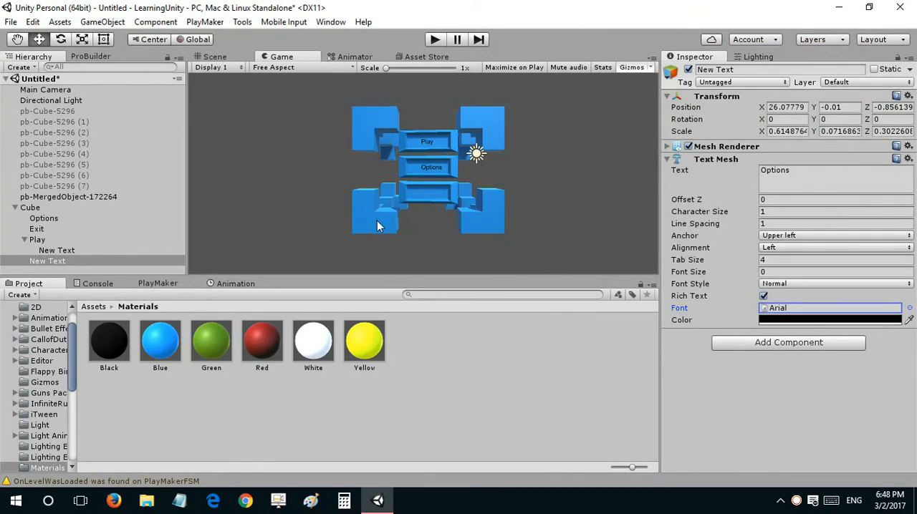
Step: Parent the Options text to the Options panel, and parent a pasted copy of it to the Exit panel
left_click_drag(66, 260, 69, 220)
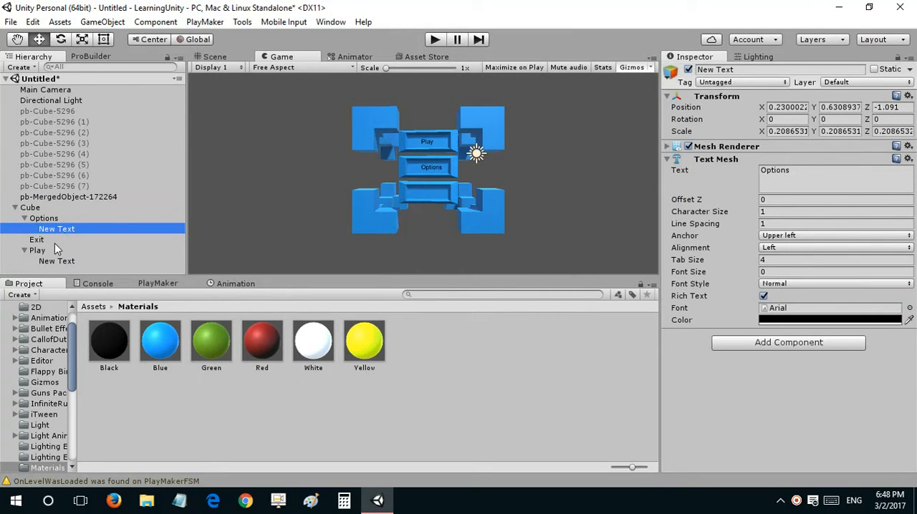
left_click(54, 239)
key("ctrl+v")
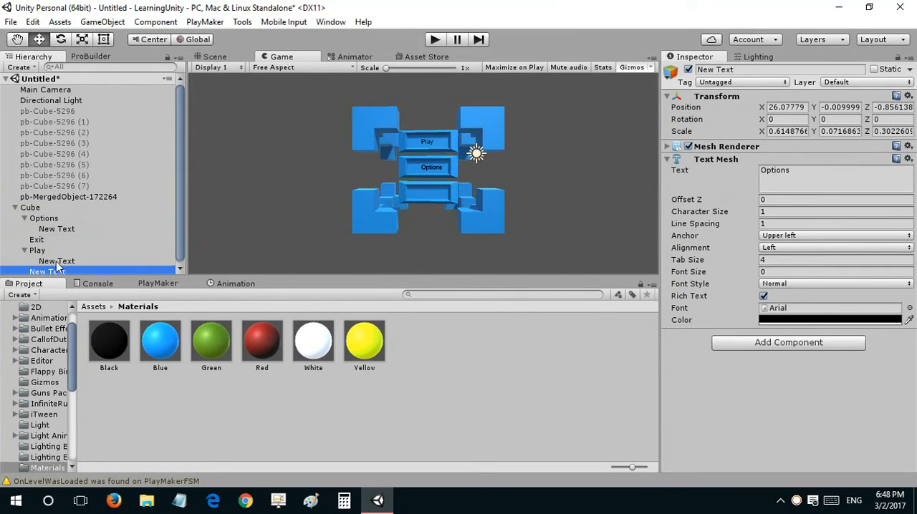
left_click_drag(58, 267, 61, 240)
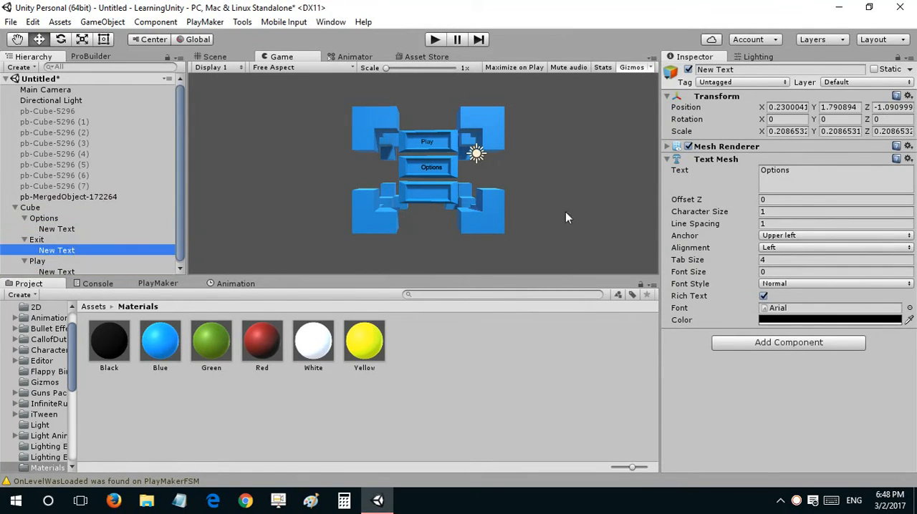
Step: Set the Exit panel text's Y position to 0.65 and change its wording to Exit
left_click(822, 107)
type("0.65")
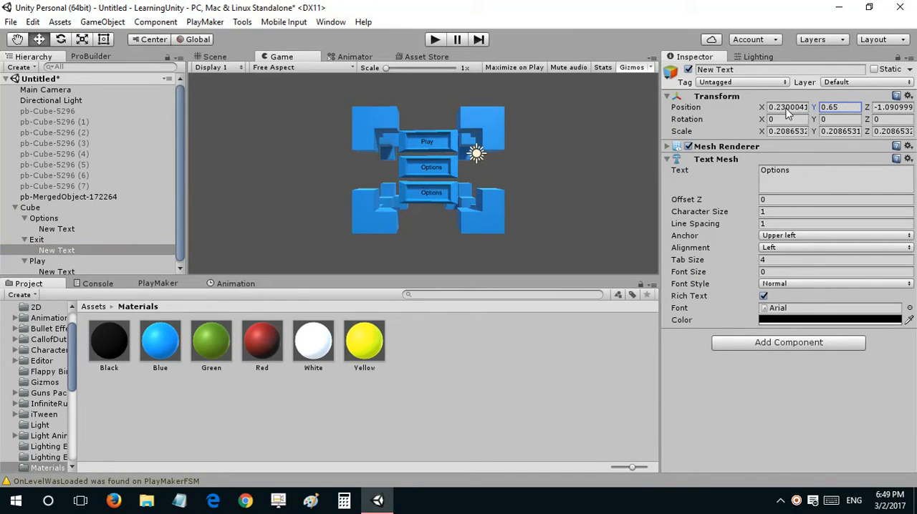
left_click(781, 173)
type("Ex")
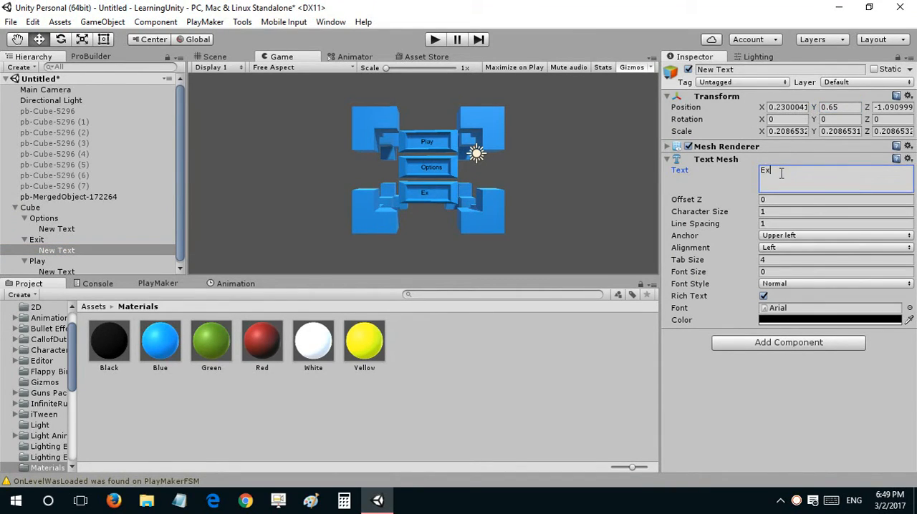
type("it")
left_click(716, 225)
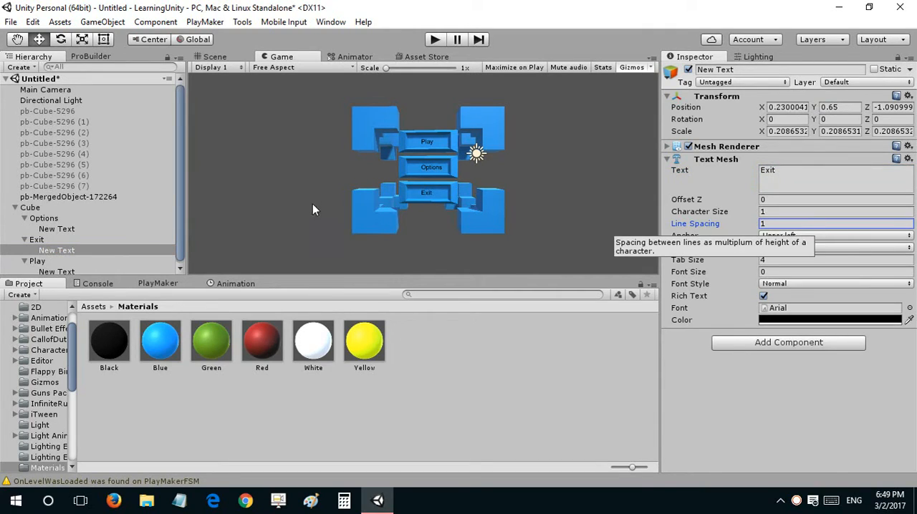
Step: Collapse the Options, Exit and Play objects in the Hierarchy
left_click(24, 218)
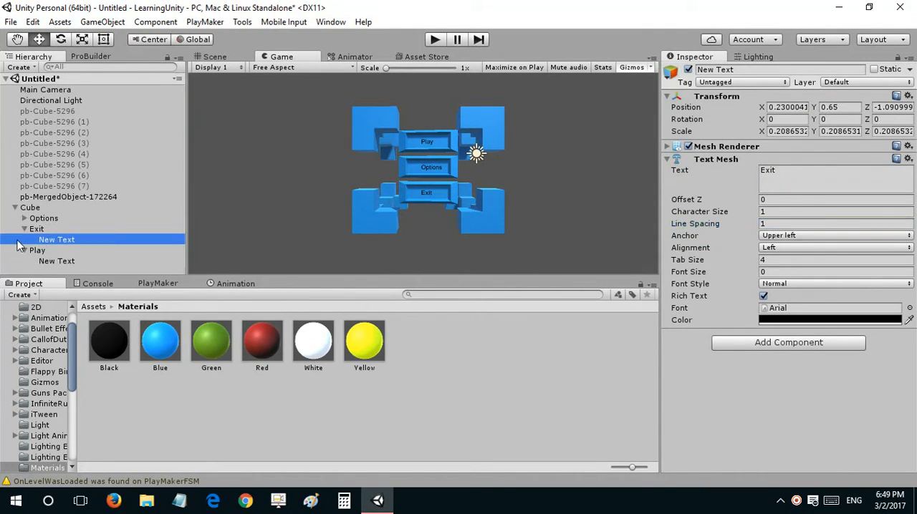
left_click(24, 229)
left_click(25, 240)
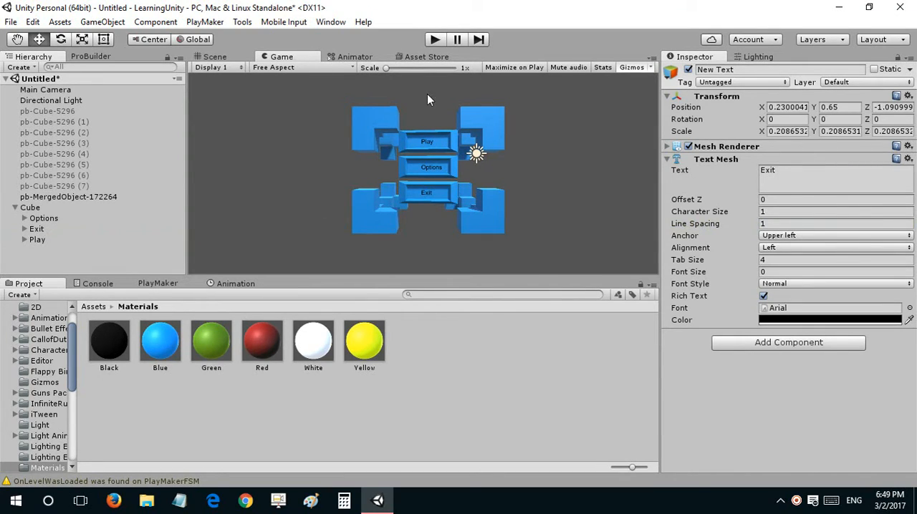
Step: Open the Animation window
left_click(172, 285)
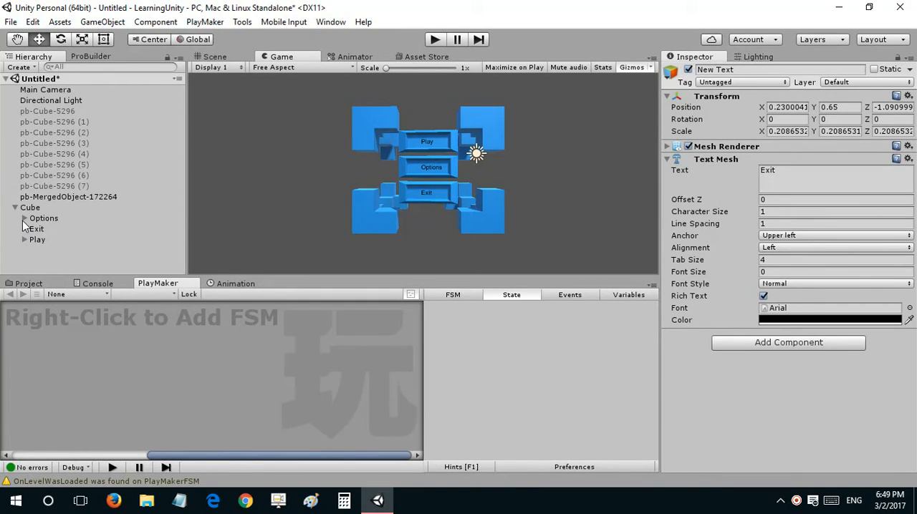
left_click(28, 284)
left_click(249, 286)
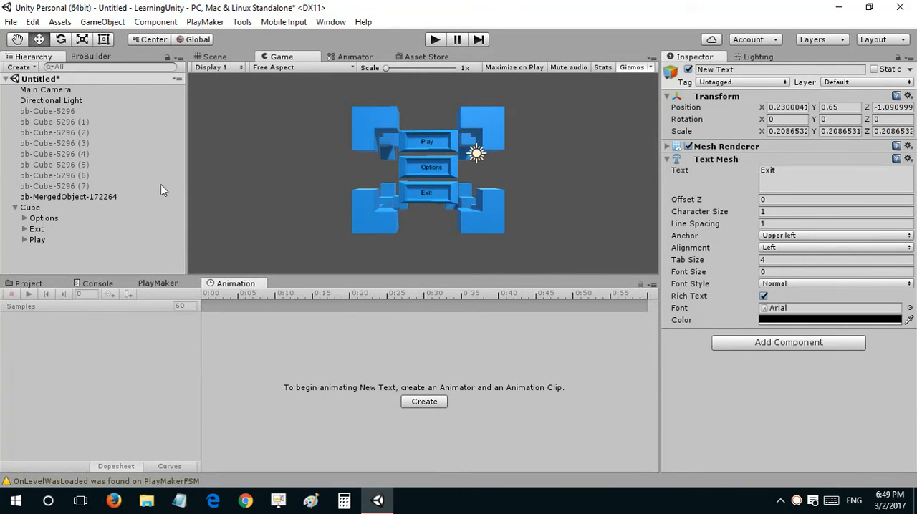
Step: Apply the White material to the Play, Options and Exit panels
left_click(74, 207)
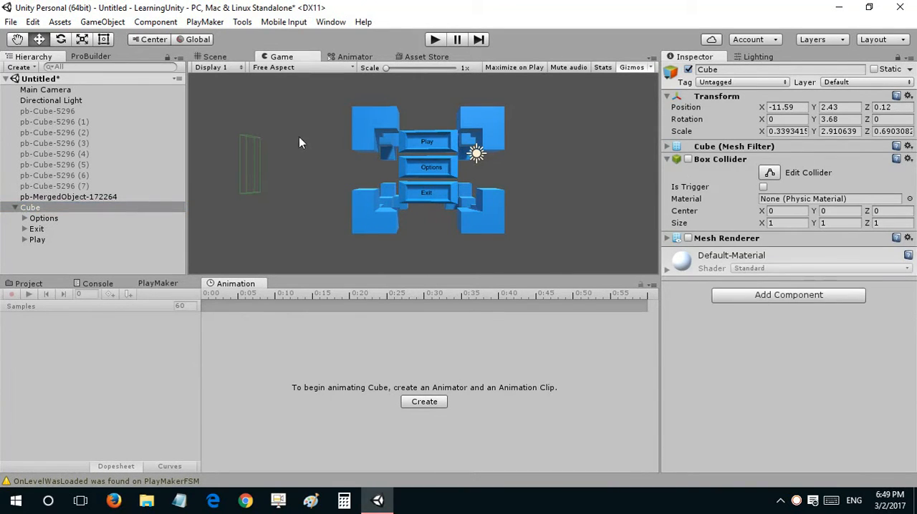
left_click(215, 57)
right_click_drag(335, 103, 370, 125)
key("s")
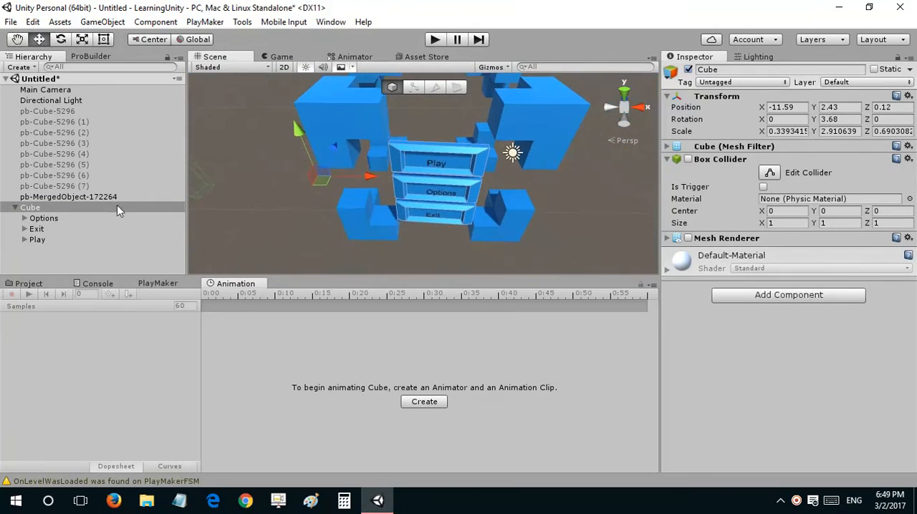
mouse_move(320, 232)
right_mouse_down()
mouse_move(334, 200)
mouse_move(320, 247)
right_mouse_up()
left_click(27, 284)
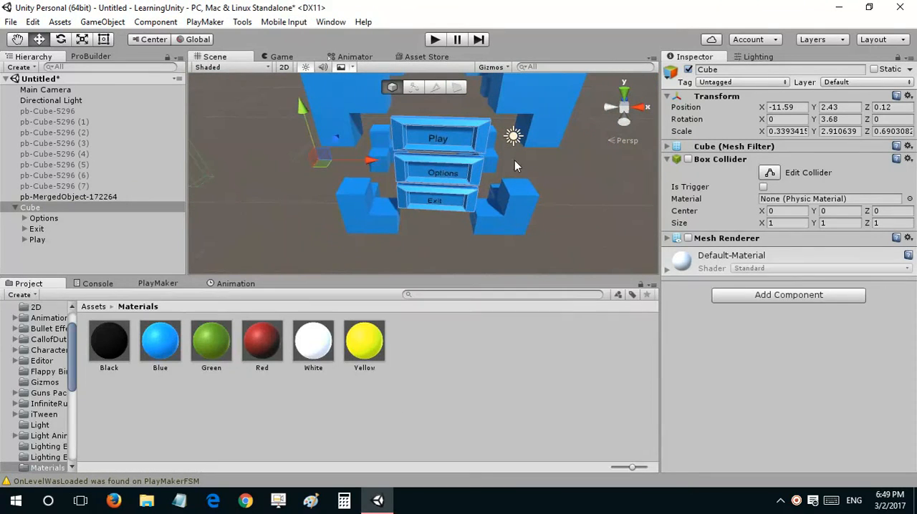
key("w")
right_click_drag(407, 207, 395, 220)
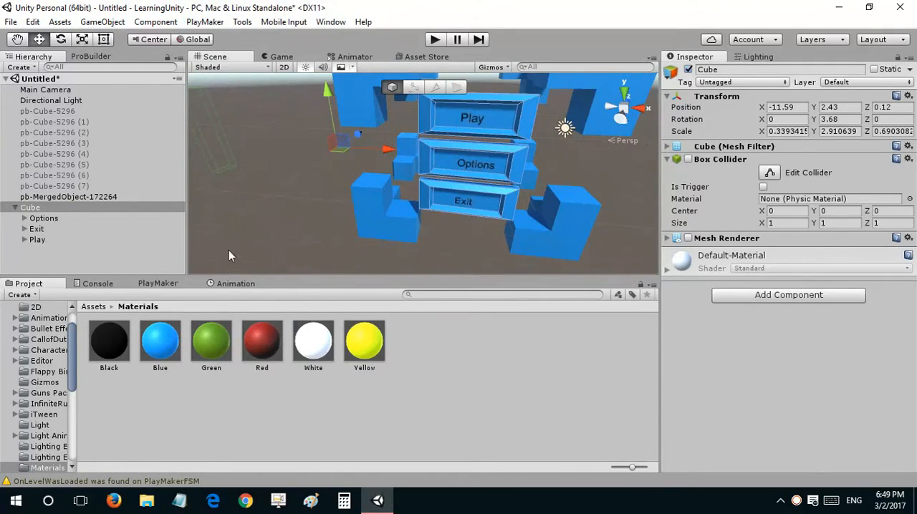
left_click_drag(313, 338, 108, 218)
left_click_drag(314, 371, 137, 239)
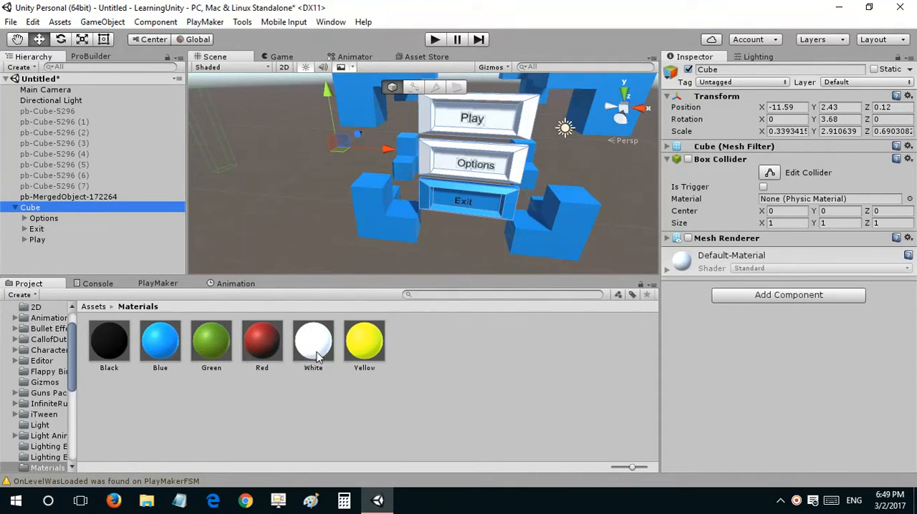
left_click_drag(318, 356, 109, 222)
left_click_drag(324, 337, 68, 230)
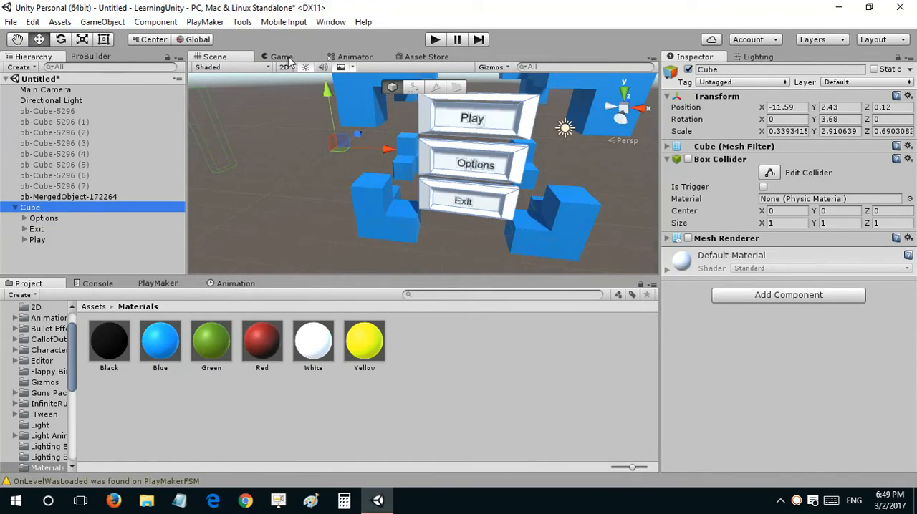
Step: Darken the White material's albedo to grey (RGB 120, 120, 120) and set its smoothness to 0.503
left_click(280, 56)
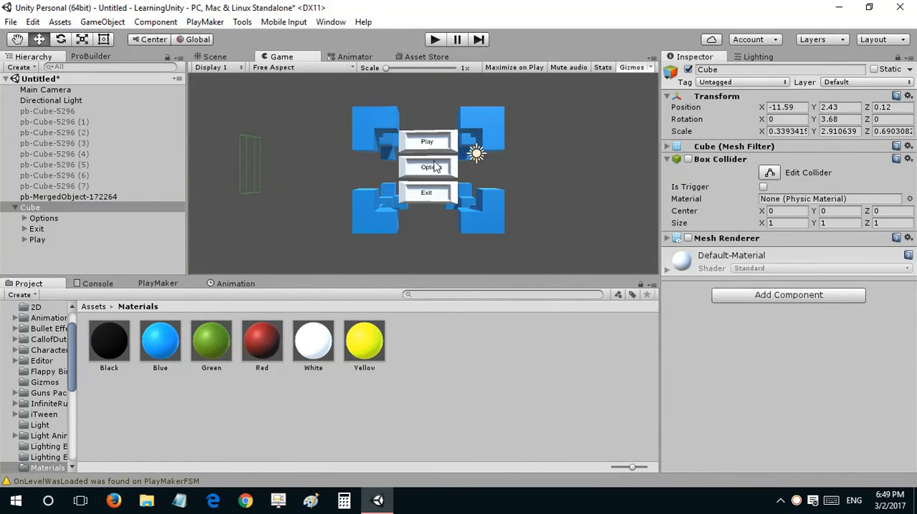
left_click(318, 362)
left_click(765, 129)
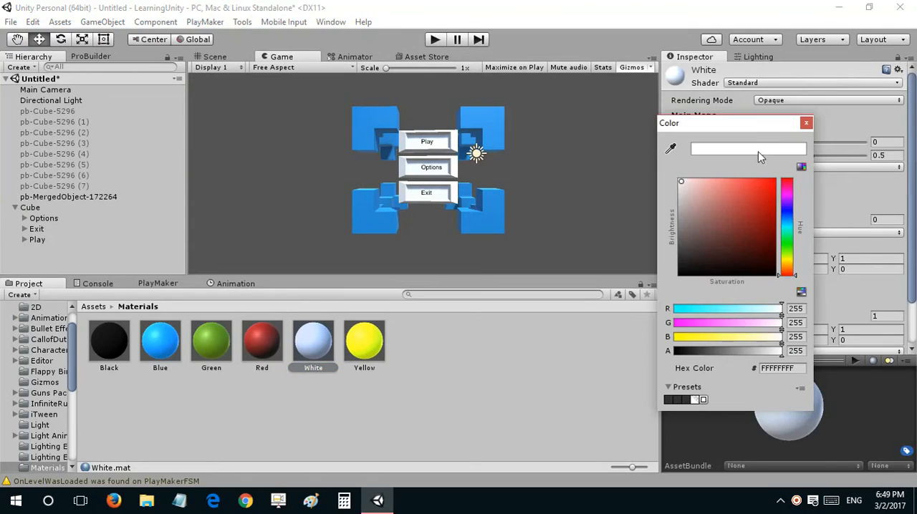
mouse_move(763, 190)
left_mouse_down()
mouse_move(766, 202)
mouse_move(712, 217)
mouse_move(704, 236)
mouse_move(674, 228)
mouse_move(670, 238)
mouse_move(646, 225)
mouse_move(646, 236)
left_mouse_up()
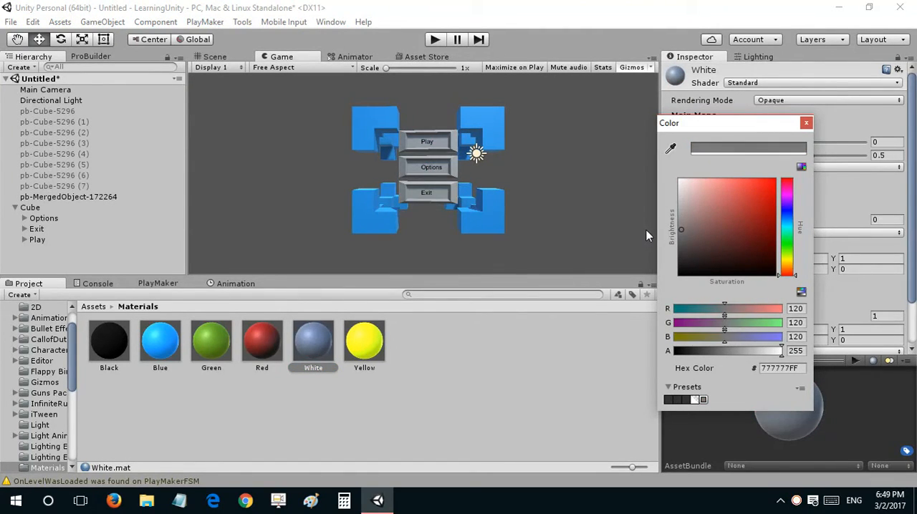
left_click(806, 123)
left_click_drag(786, 143, 706, 147)
mouse_move(810, 155)
left_mouse_down()
mouse_move(798, 158)
mouse_move(814, 159)
left_mouse_up()
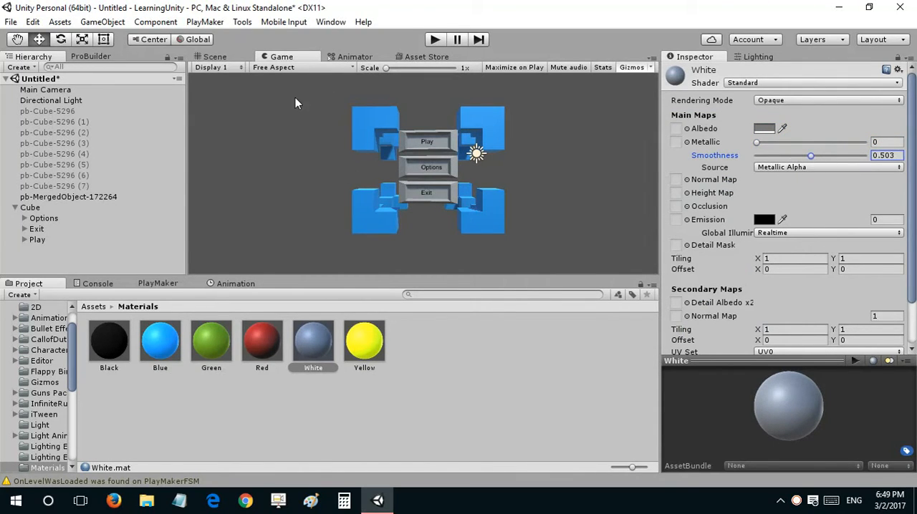
Step: Create an animation clip named start for the parent Cube, saved in the Materials folder
left_click(99, 257)
left_click(141, 286)
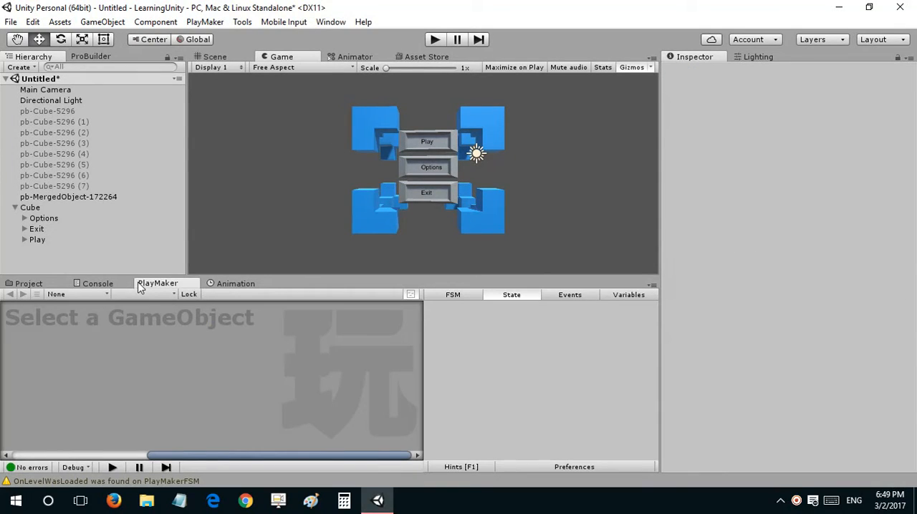
left_click(64, 207)
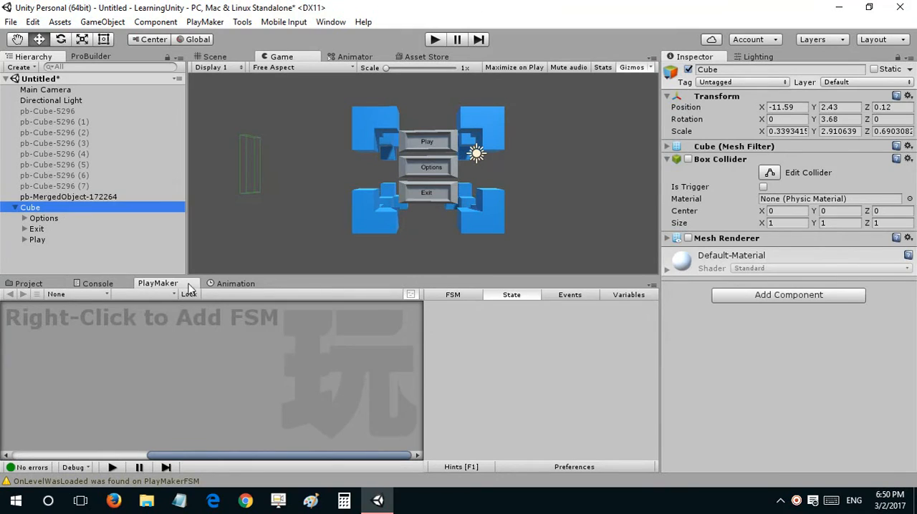
left_click(213, 285)
left_click(226, 56)
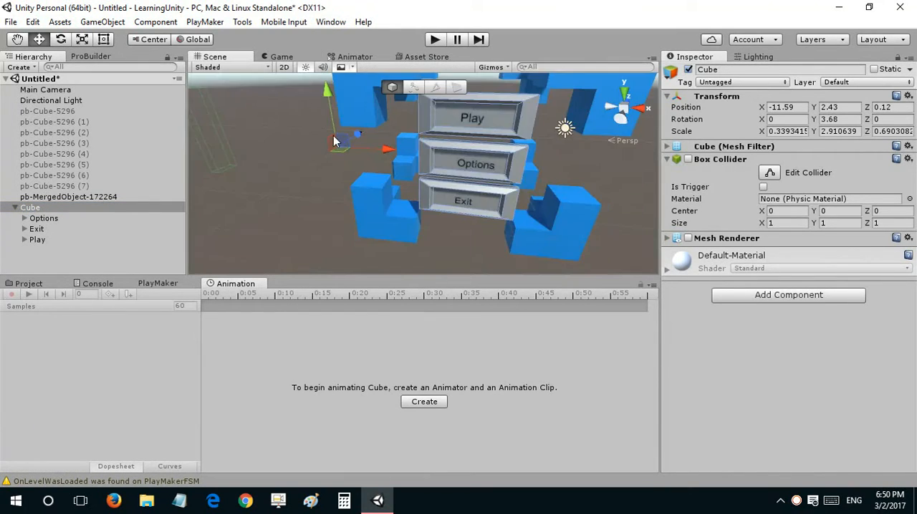
scroll(334, 137, "down", 2)
right_click_drag(335, 136, 364, 154)
left_click(423, 402)
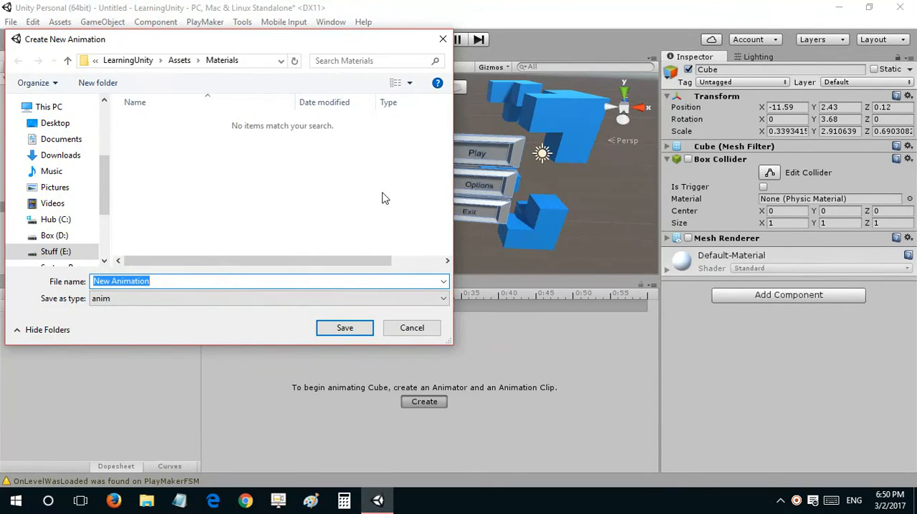
type("start")
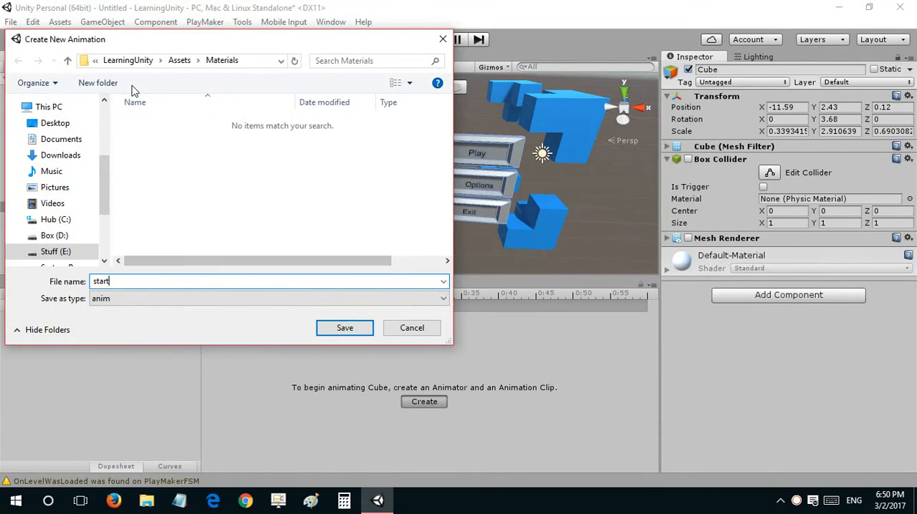
left_click(342, 328)
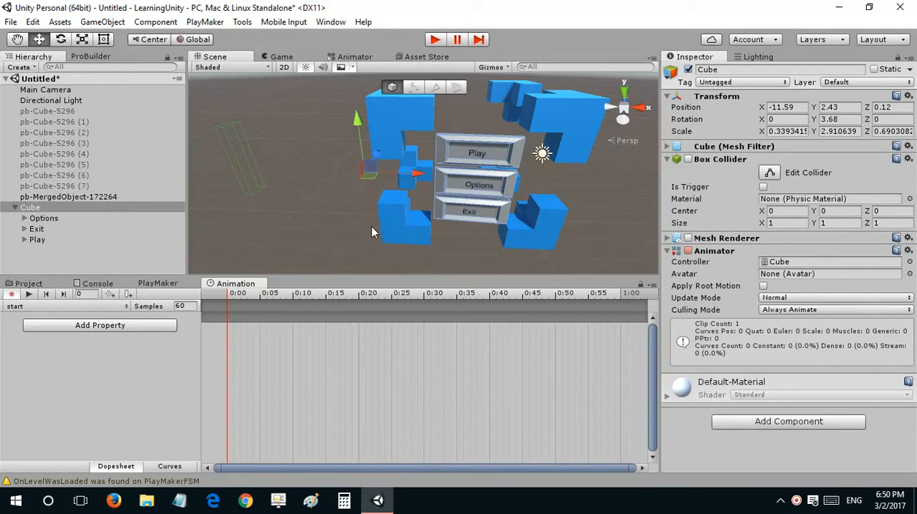
Step: Add the Cube's Transform Position as an animated property of the start clip
scroll(372, 226, "down", 5)
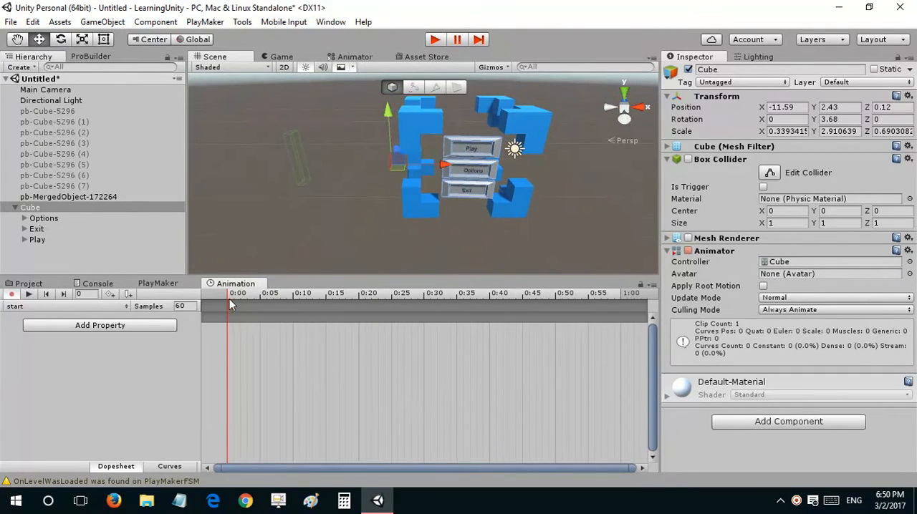
left_click(101, 326)
left_click(183, 326)
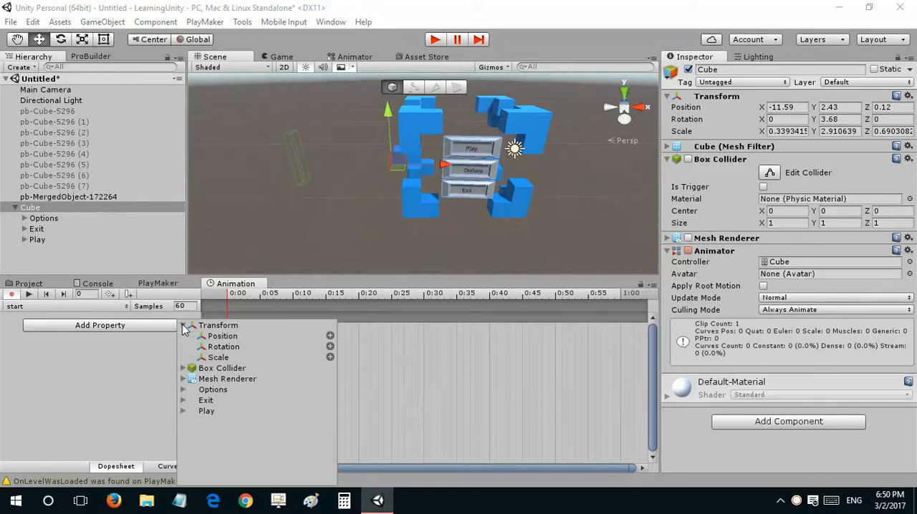
left_click(329, 336)
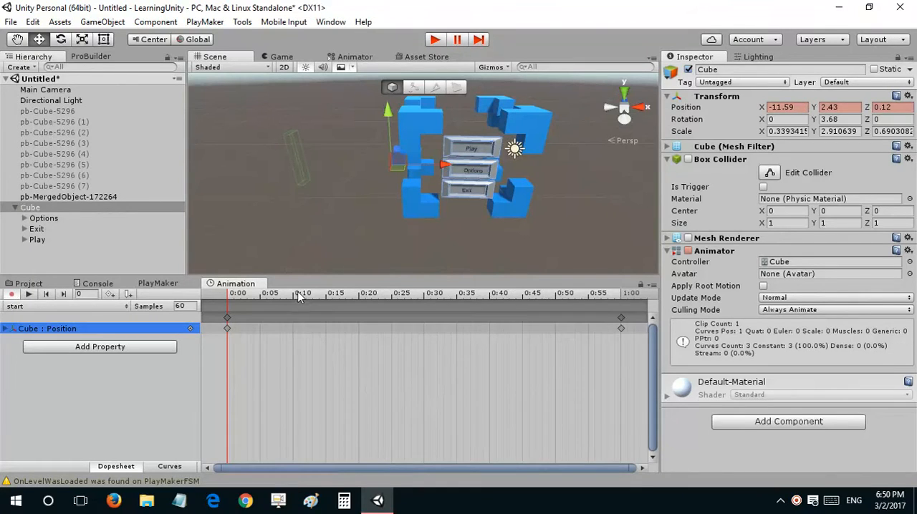
Step: Record a rotation keyframe for the Cube at 1:00 with its Y rotation set to -90
left_click_drag(301, 296, 624, 296)
left_click(621, 324)
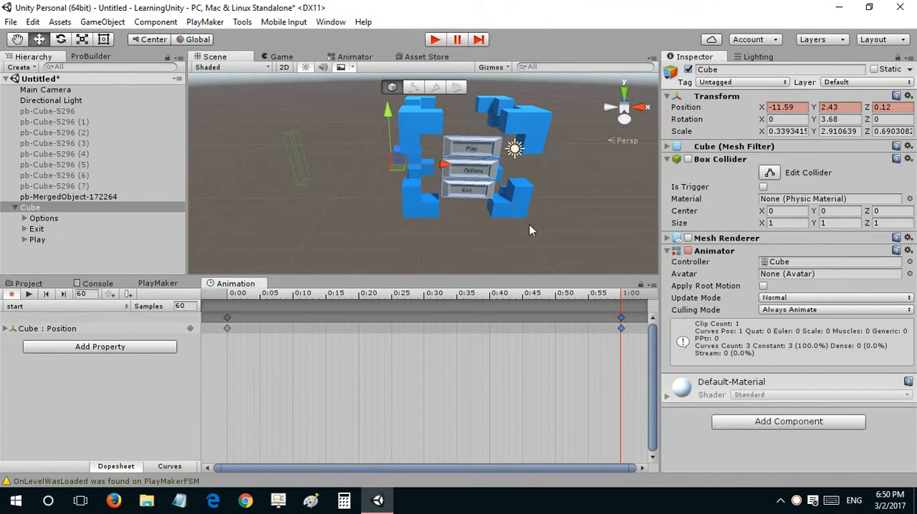
right_click_drag(454, 169, 447, 170)
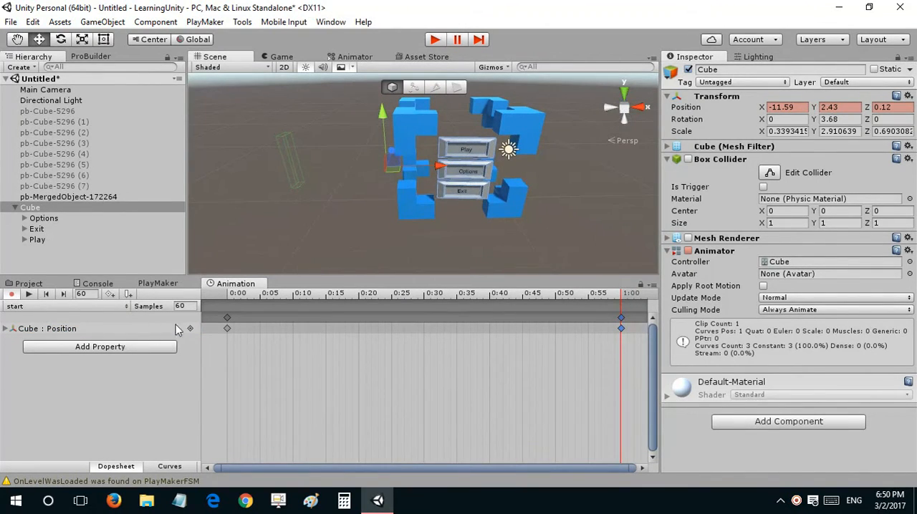
left_click(227, 320)
key("e")
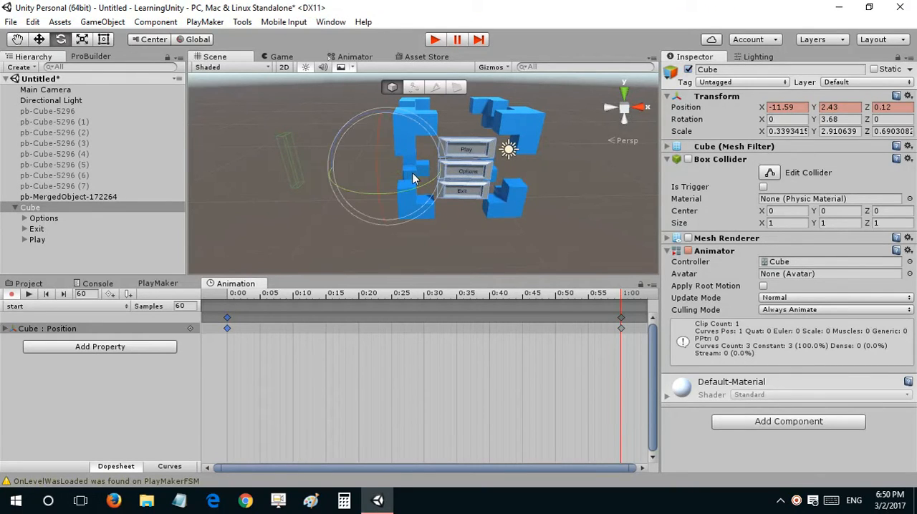
left_click_drag(398, 199, 596, 133)
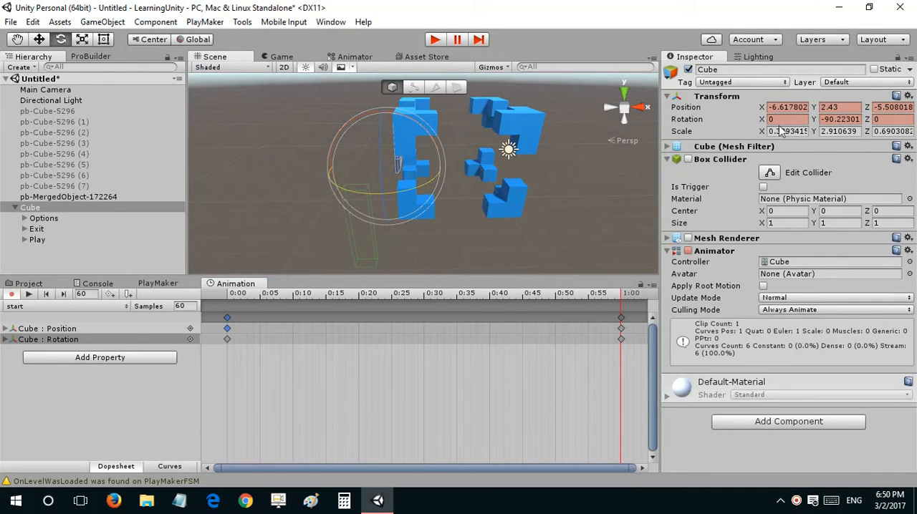
left_click(831, 119)
type("-90")
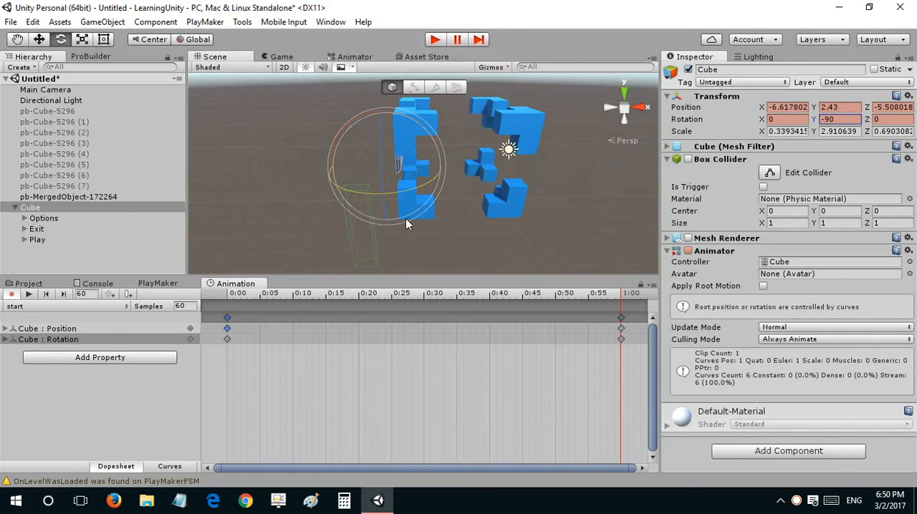
Step: Preview the start clip in the Scene and Game views, and return the playhead to frame 0
left_click(28, 295)
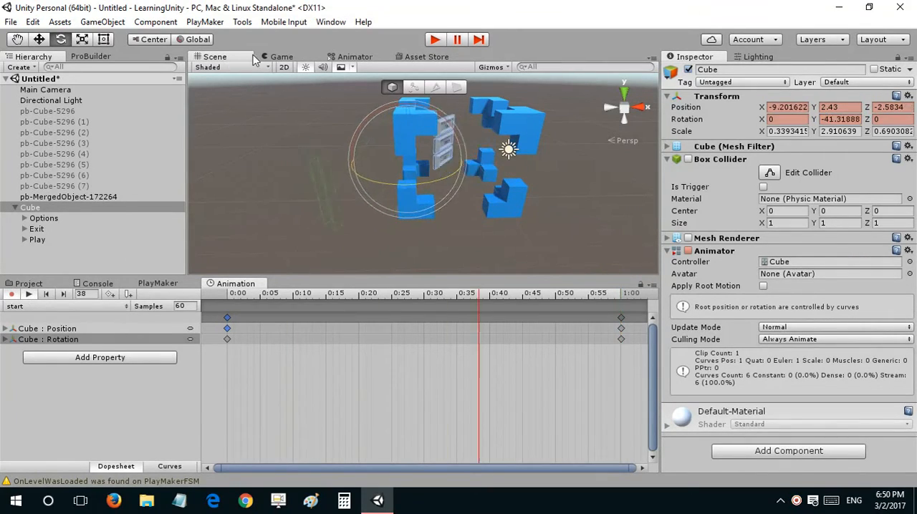
left_click(275, 57)
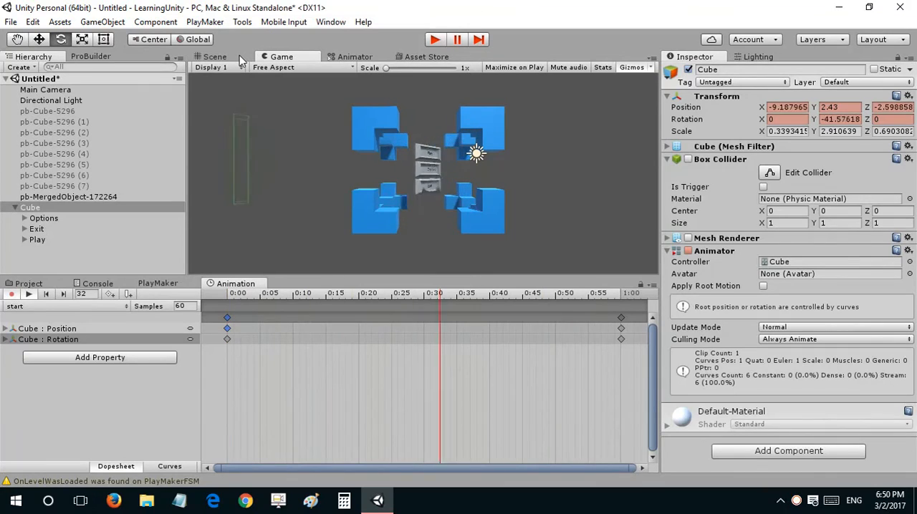
left_click(238, 297)
left_click_drag(241, 299, 123, 297)
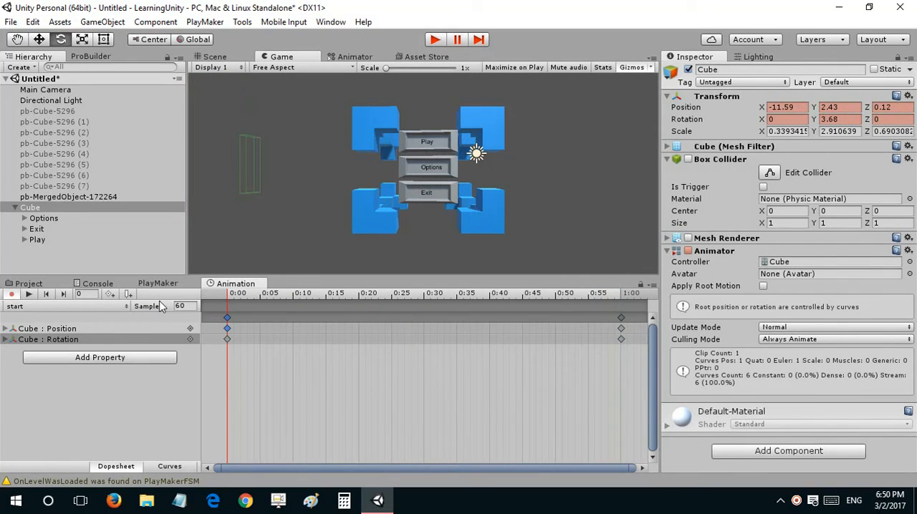
Step: Swap the Cube's end keyframes so the -90 rotation sits at 0:00 and the front-facing pose at 1:00
mouse_move(228, 318)
left_mouse_down()
mouse_move(615, 319)
mouse_move(225, 318)
left_mouse_up()
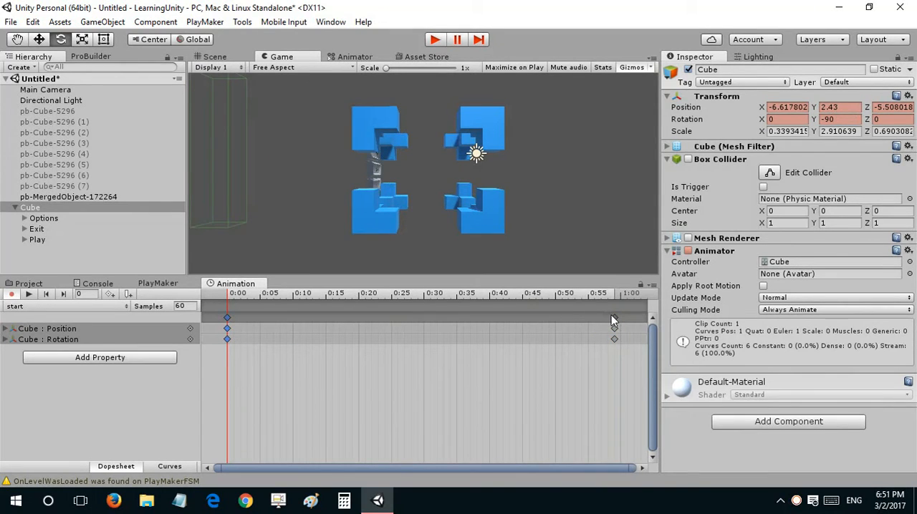
mouse_move(613, 318)
left_mouse_down()
mouse_move(522, 294)
mouse_move(263, 294)
mouse_move(621, 312)
mouse_move(229, 313)
mouse_move(623, 308)
left_mouse_up()
key("space")
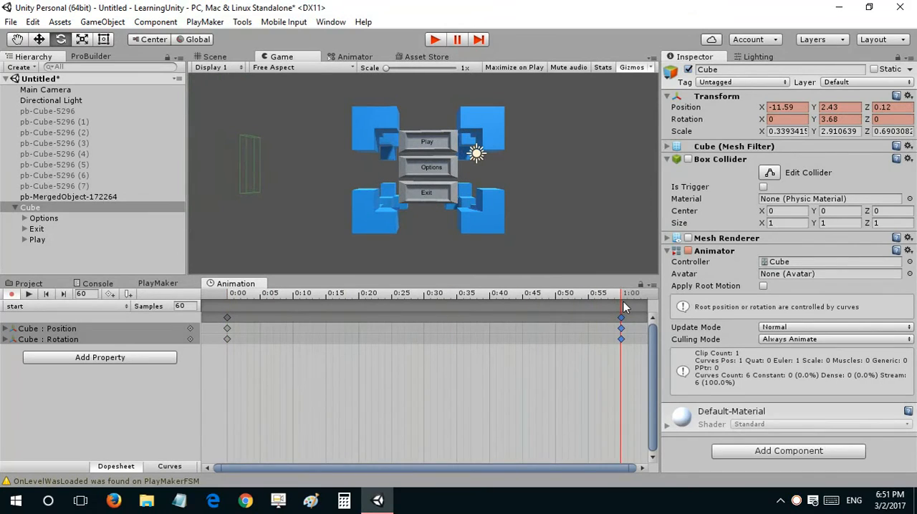
Step: Examine the start clip's curves and play the animation back in the Game and Scene views
left_click(166, 466)
scroll(471, 356, "down", 6)
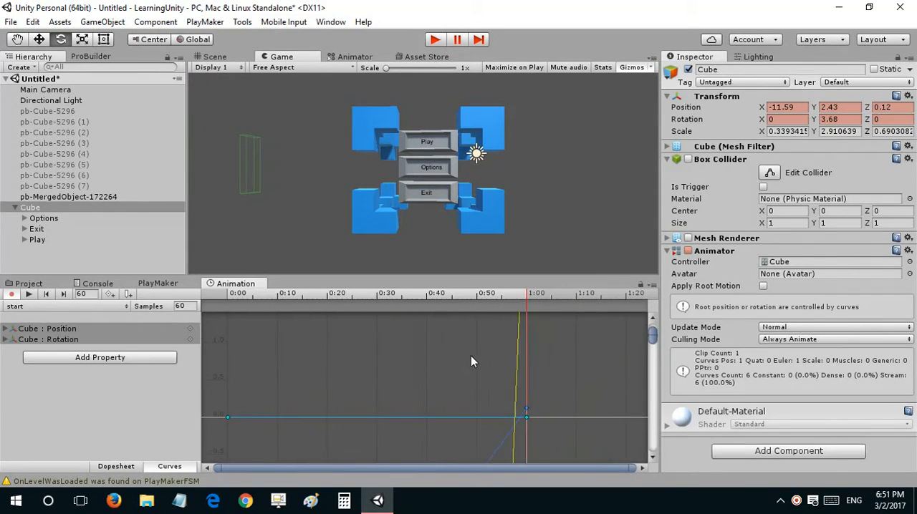
scroll(440, 368, "down", 10)
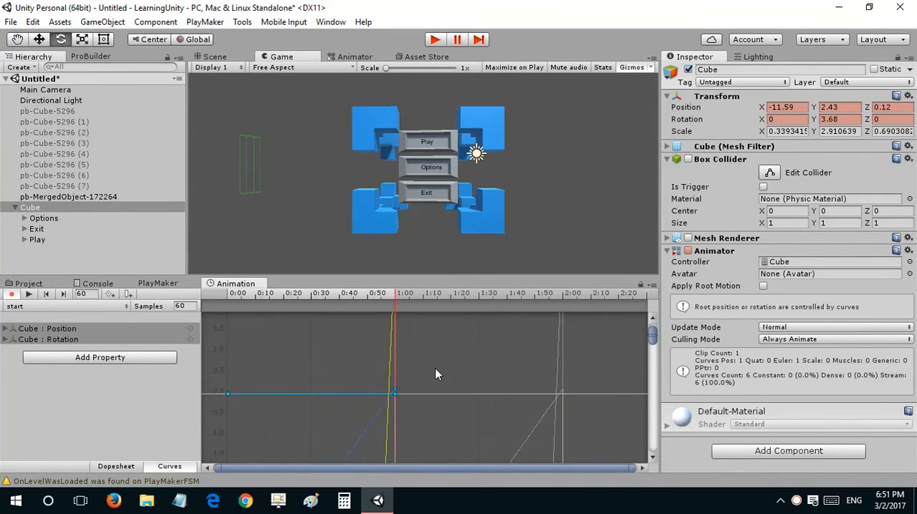
scroll(435, 368, "up", 9)
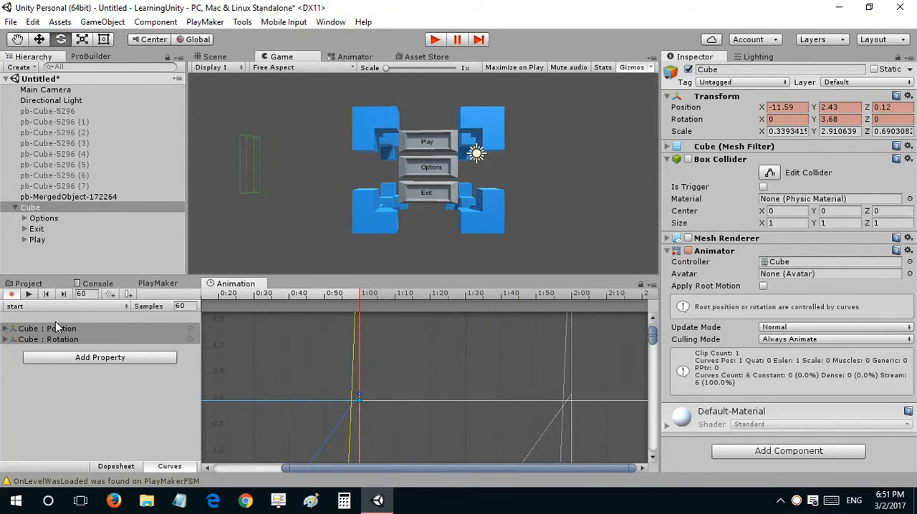
left_click(28, 294)
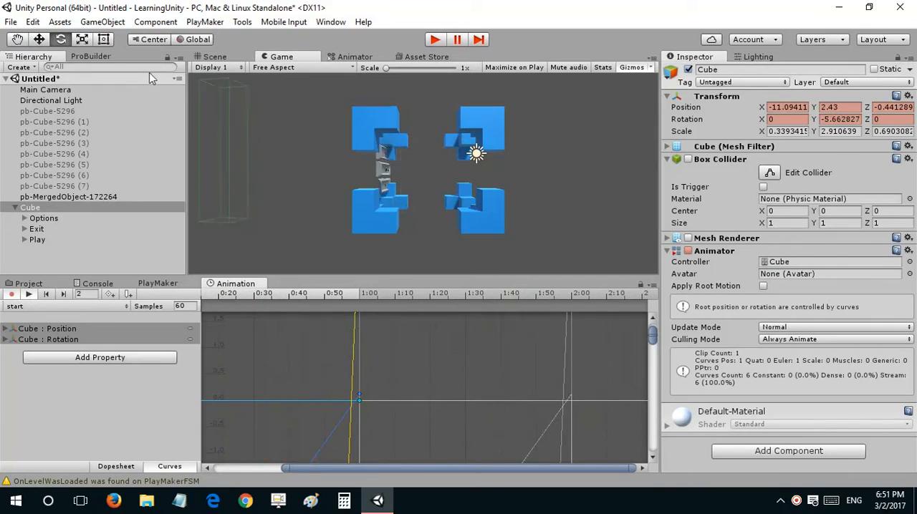
left_click(214, 56)
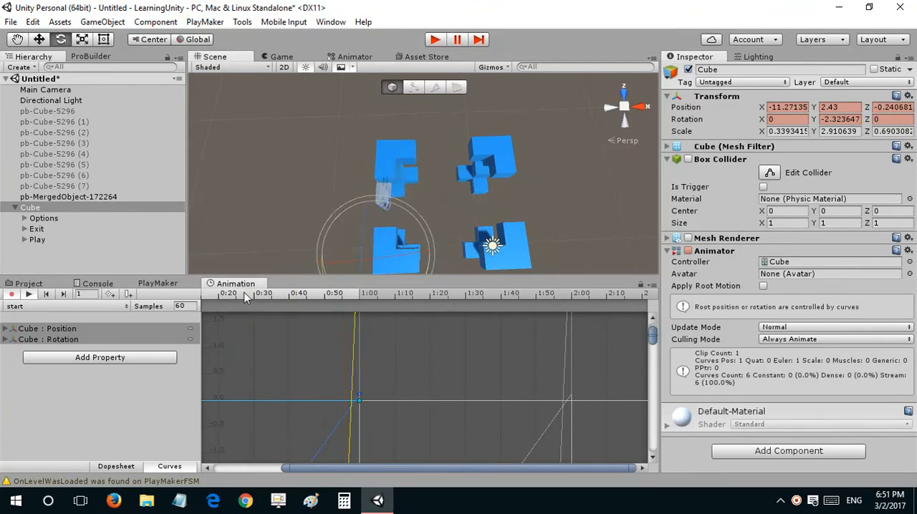
left_click(28, 294)
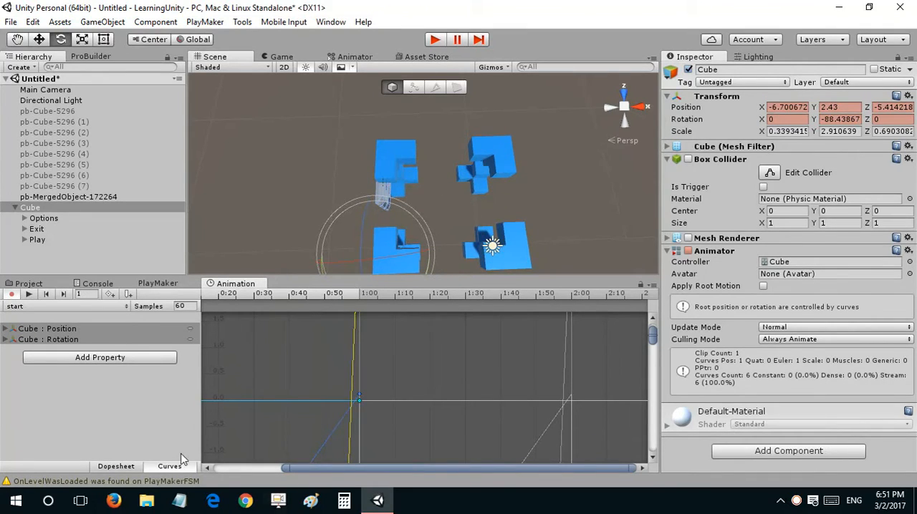
Step: In the start clip's dopesheet, reposition the Cube at frame 0 to about X -6.09, Z -6.78 so the panels sit between the left corner blocks
left_click(116, 466)
left_click_drag(305, 295, 192, 297)
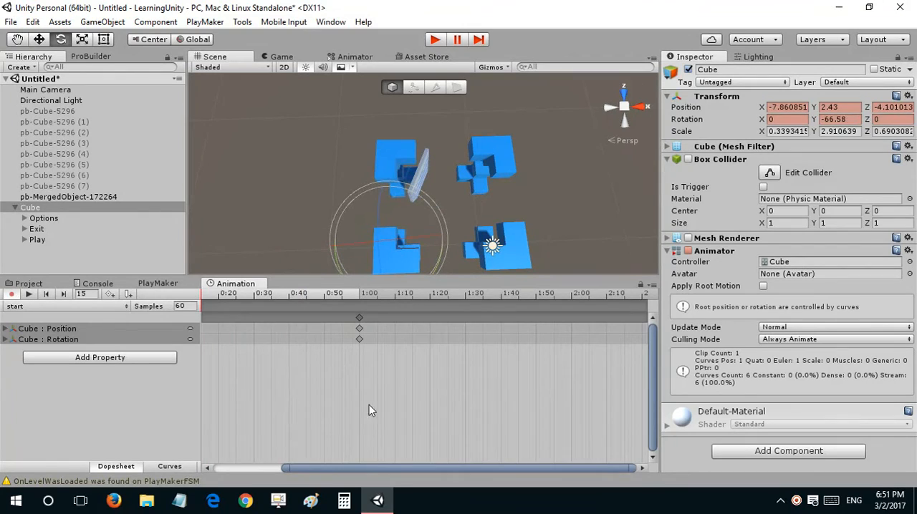
left_click_drag(313, 468, 232, 467)
left_click_drag(270, 295, 223, 294)
right_click_drag(454, 229, 431, 238)
key("w")
right_click_drag(424, 208, 422, 233)
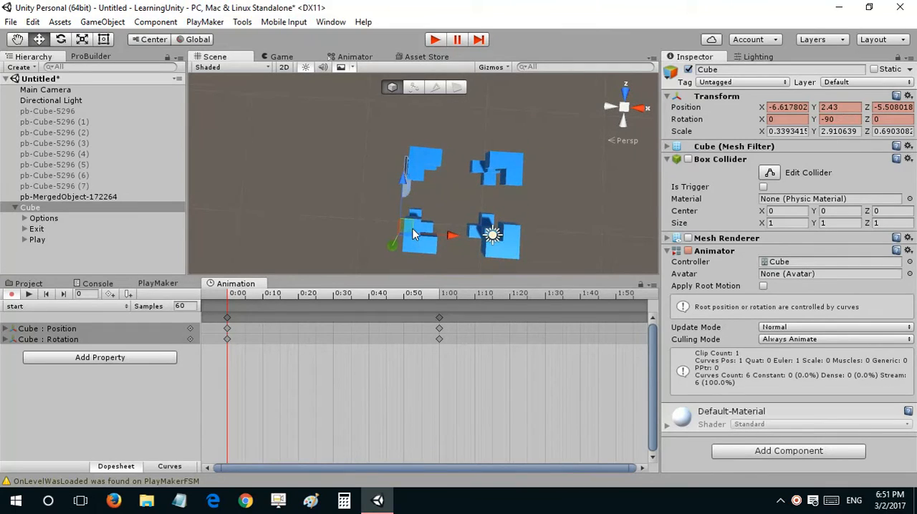
left_click_drag(410, 226, 417, 248)
right_click_drag(443, 219, 78, 436)
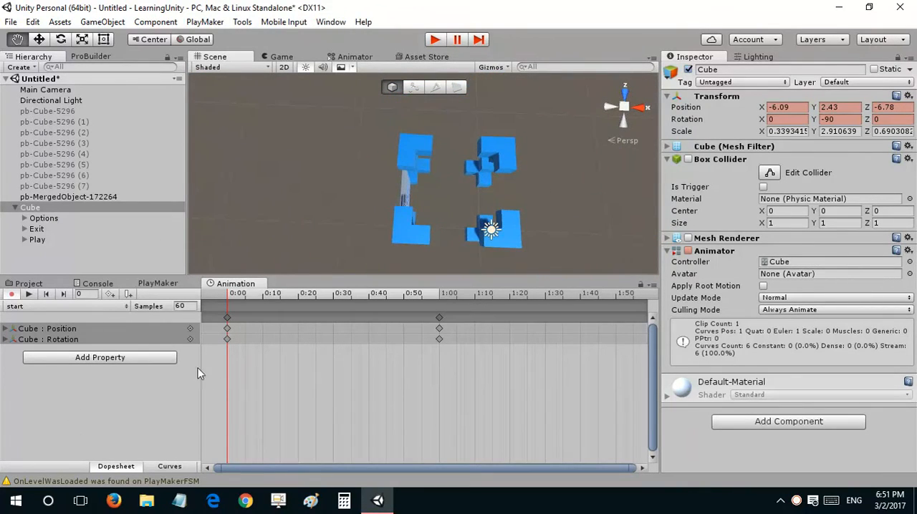
Step: Record a position keyframe at 0:30 with the Cube moved to about X -10.06, Z -4.3
left_click_drag(242, 294, 336, 312)
left_click_drag(364, 309, 333, 308)
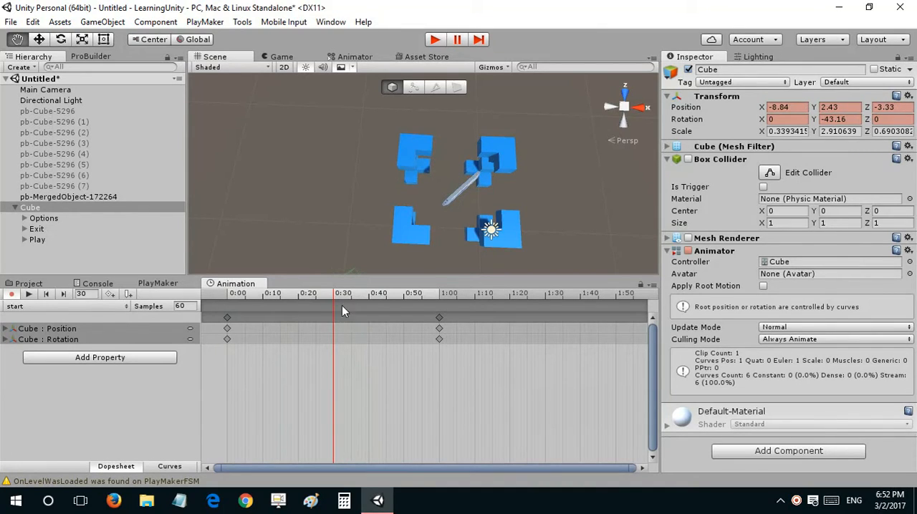
key("w")
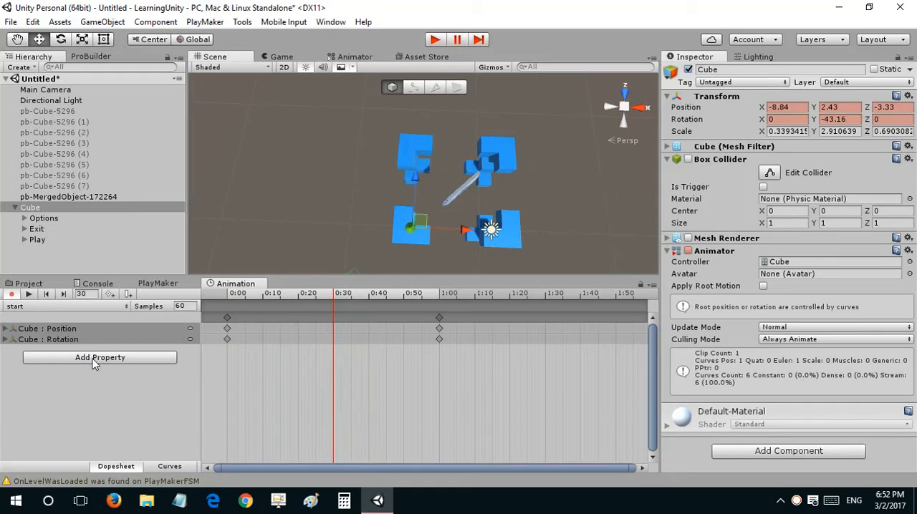
left_click_drag(433, 223, 407, 234)
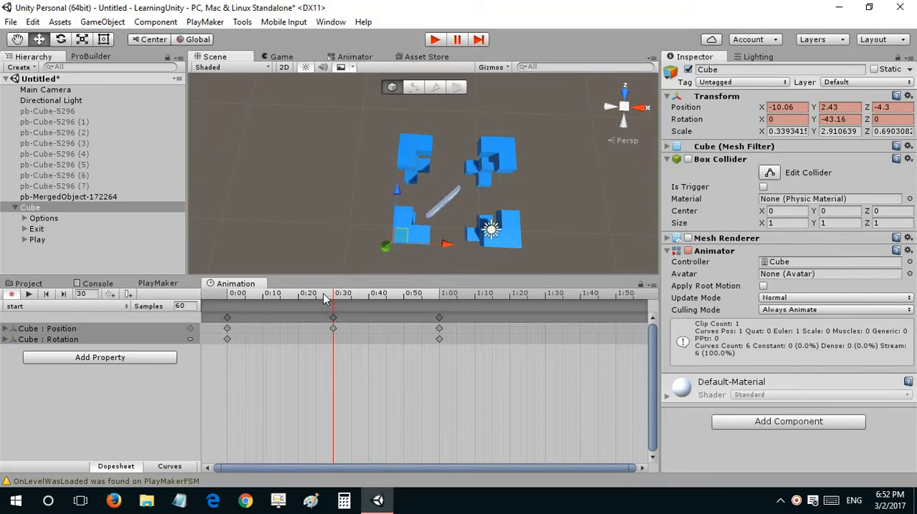
Step: Move the playhead to 1:00, stop recording, and set the Cube's Y rotation to 0
left_click_drag(324, 297, 442, 300)
left_click_drag(536, 198, 392, 85, "alt")
left_click(837, 120)
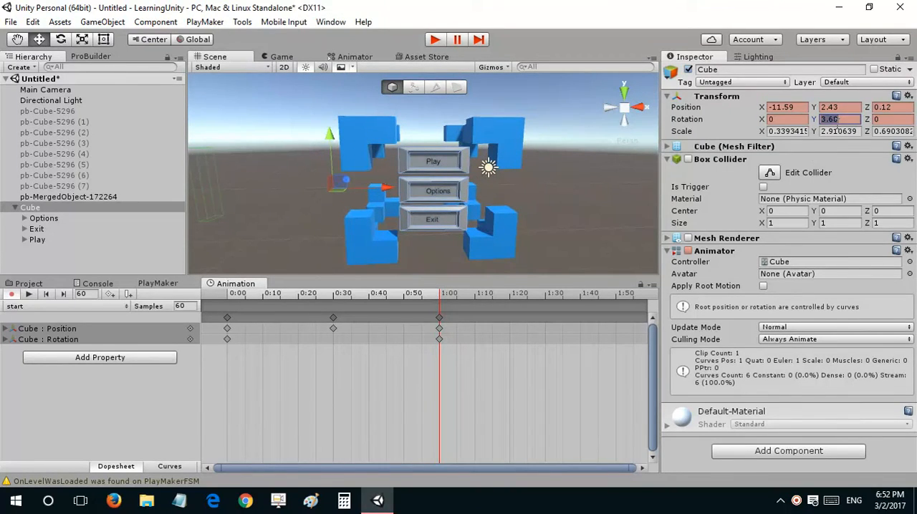
type("0")
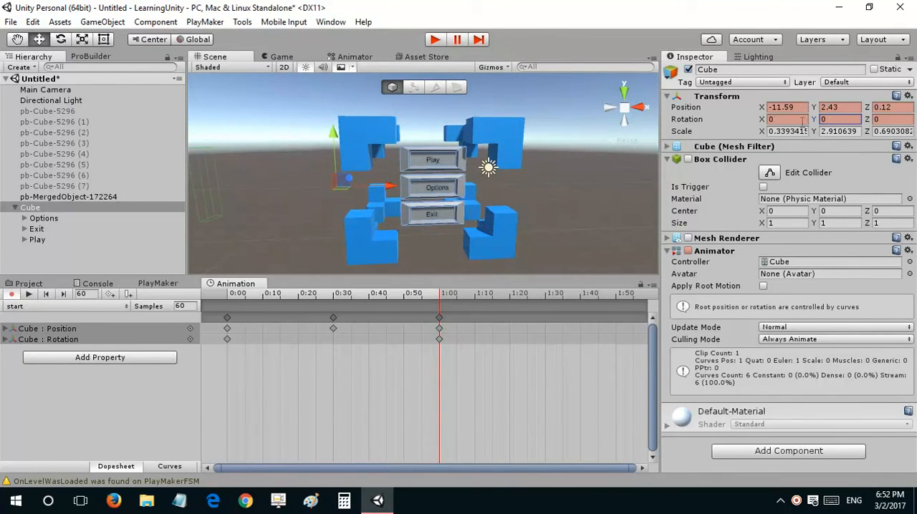
left_click(12, 294)
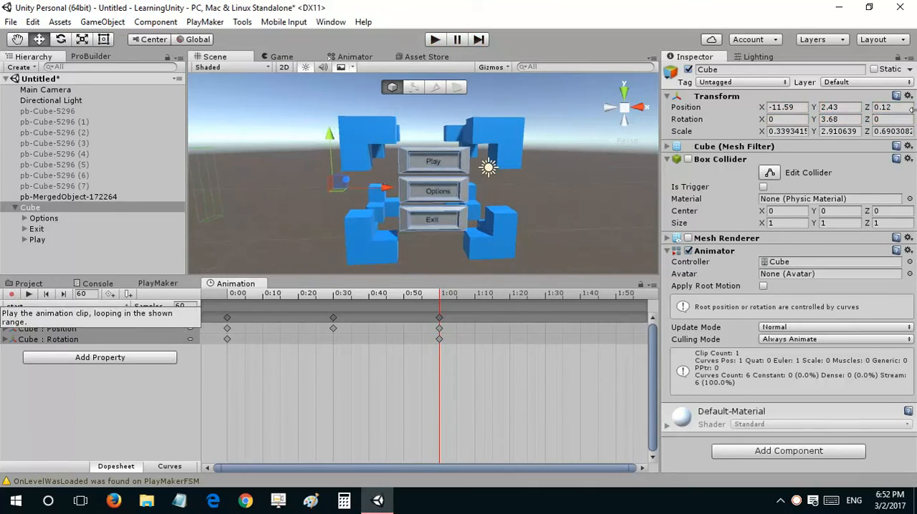
left_click(837, 120)
type("0")
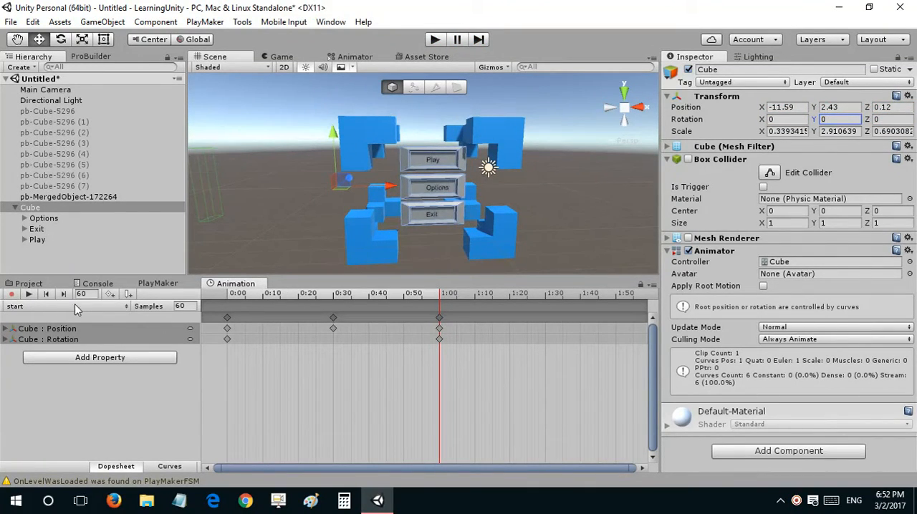
Step: Replace the Cube's Animator component with an Animation component
right_click(708, 251)
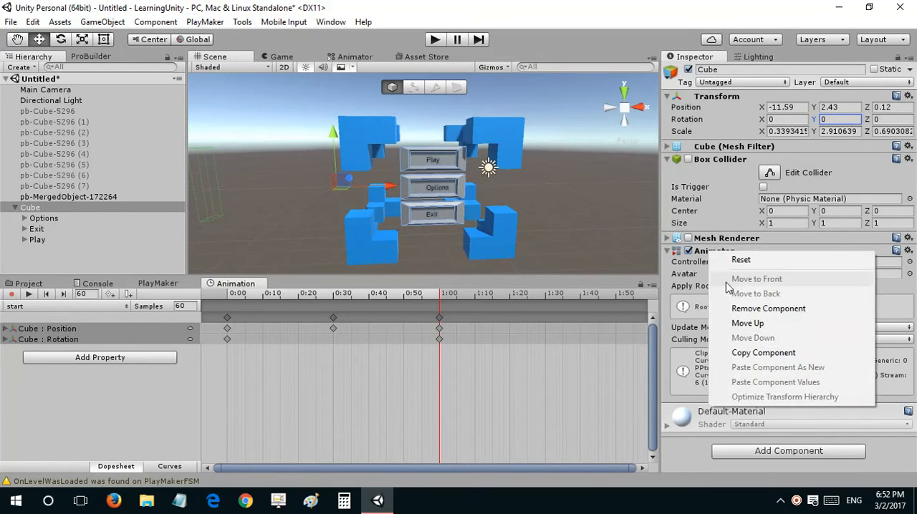
left_click(738, 307)
left_click(745, 295)
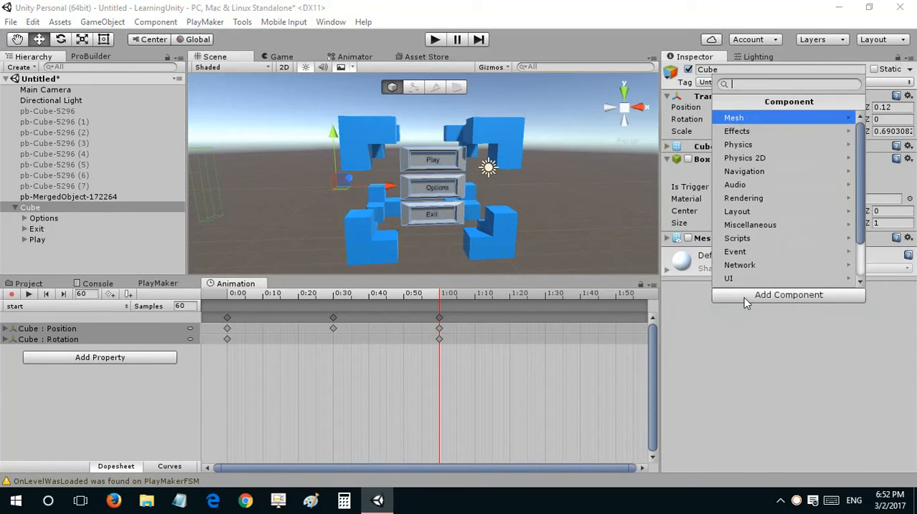
key("Down")
type("anim")
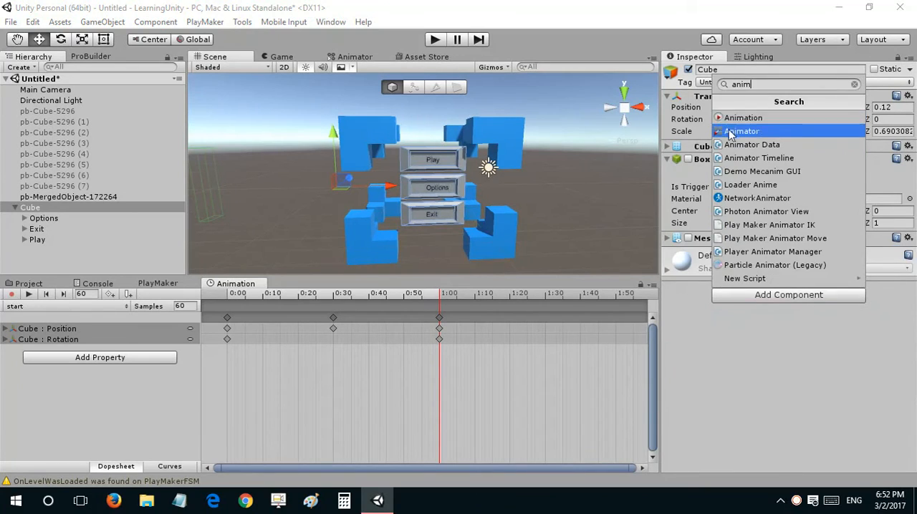
left_click(731, 131)
left_click(673, 252)
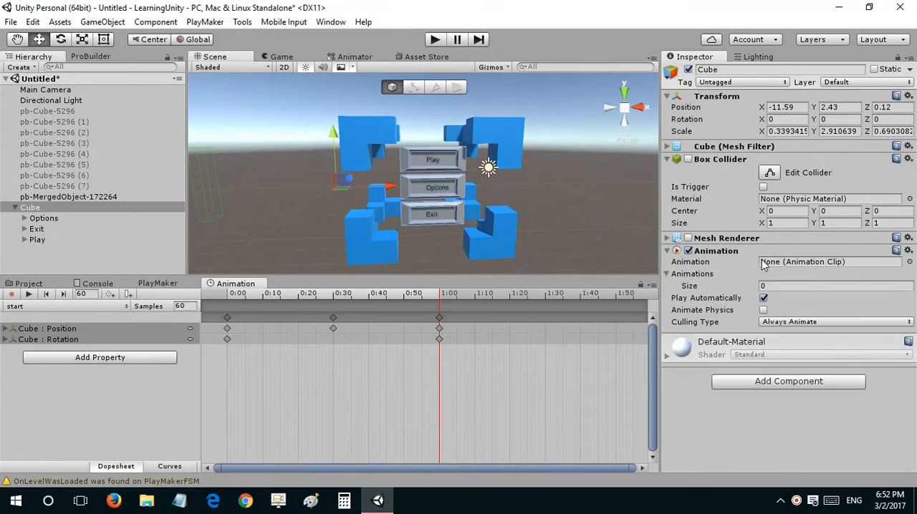
Step: Assign the start clip as the Animation component's default animation
left_click(909, 262)
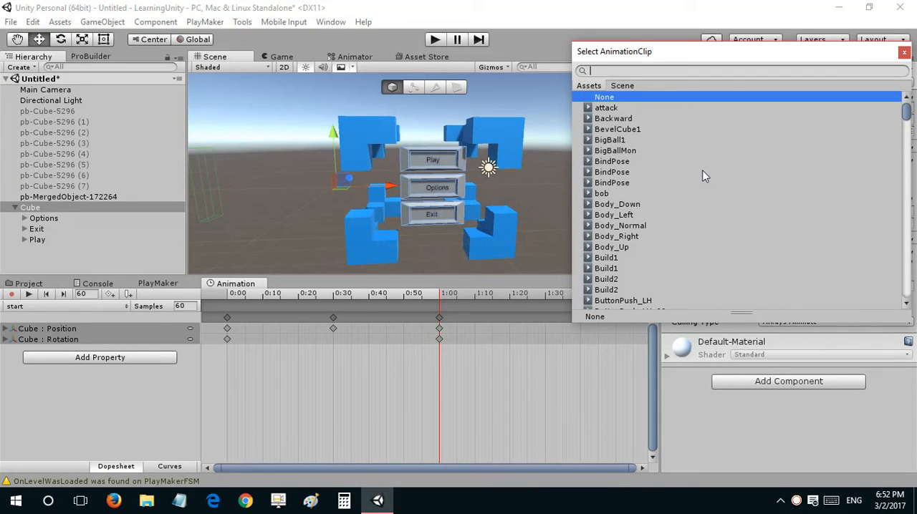
type("start")
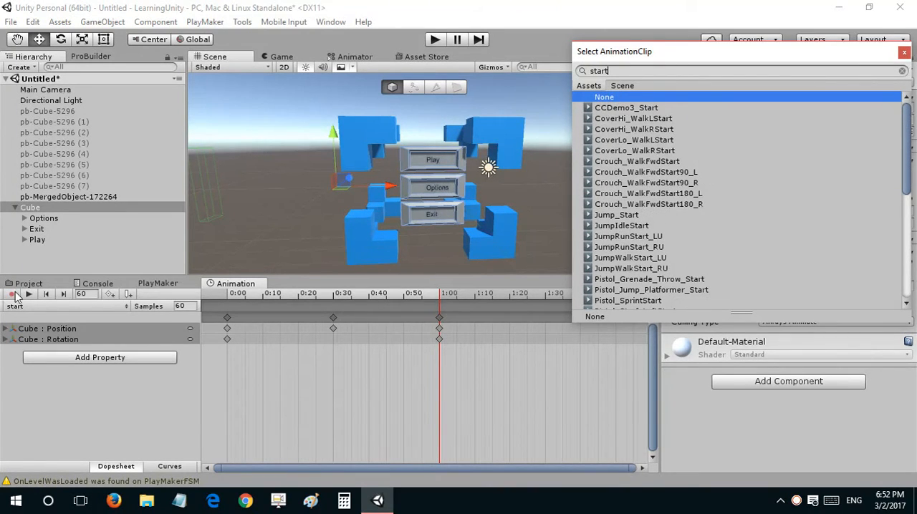
scroll(611, 140, "down", 10)
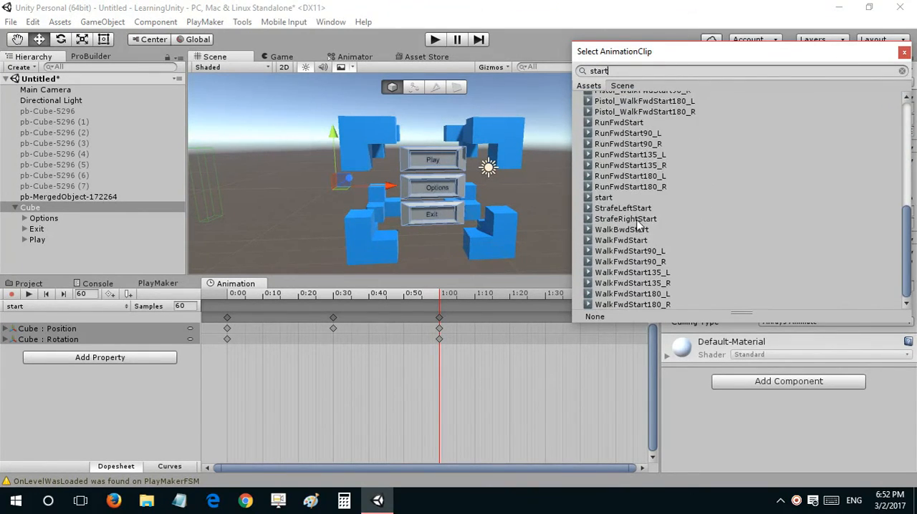
double_click(621, 195)
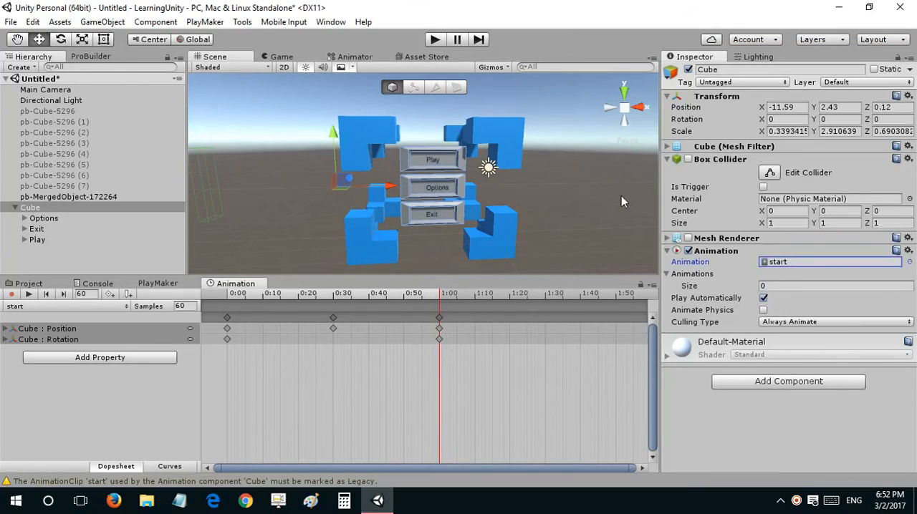
Step: Set the Animations list to size 1 with the start clip as Element 0, and disable Play Automatically
left_click(784, 286)
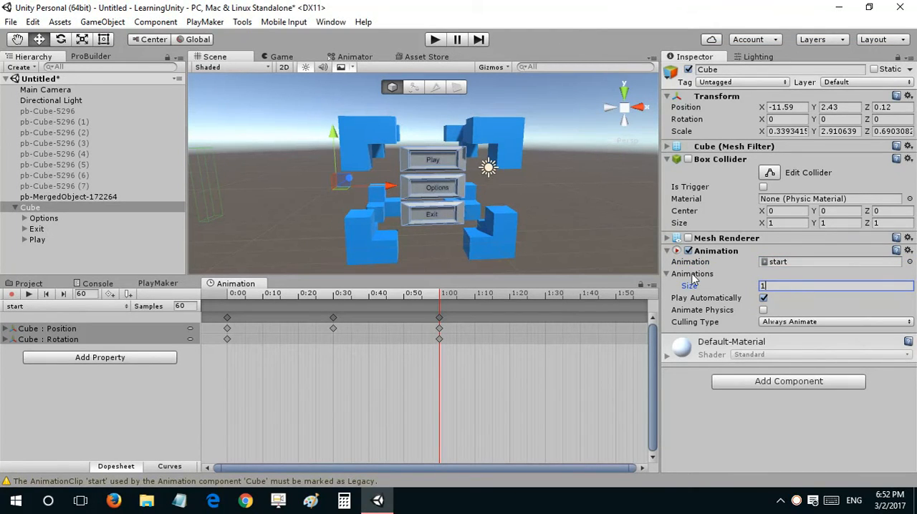
key("Return")
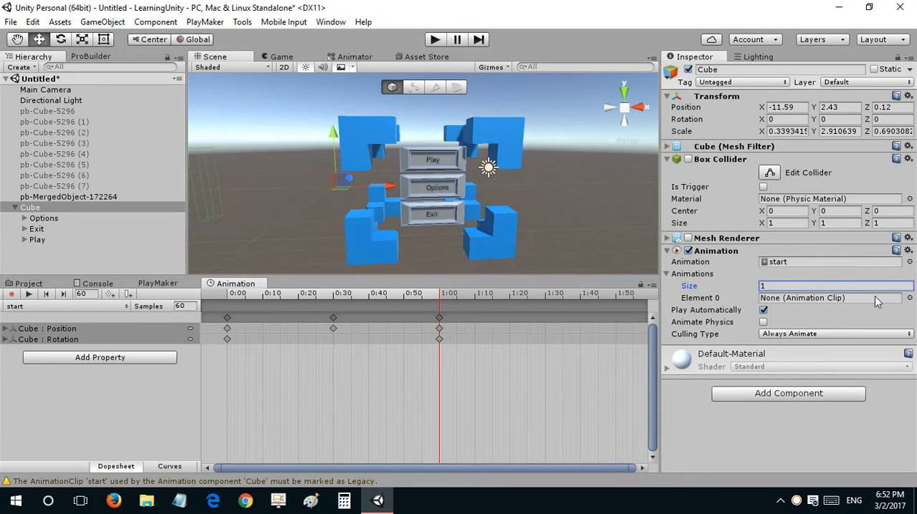
left_click(906, 300)
type("start")
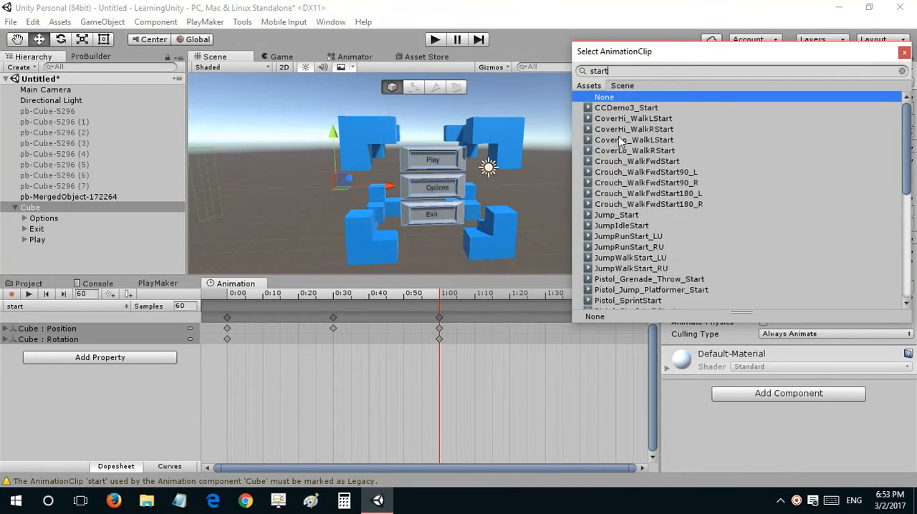
scroll(623, 145, "down", 10)
left_click(614, 199)
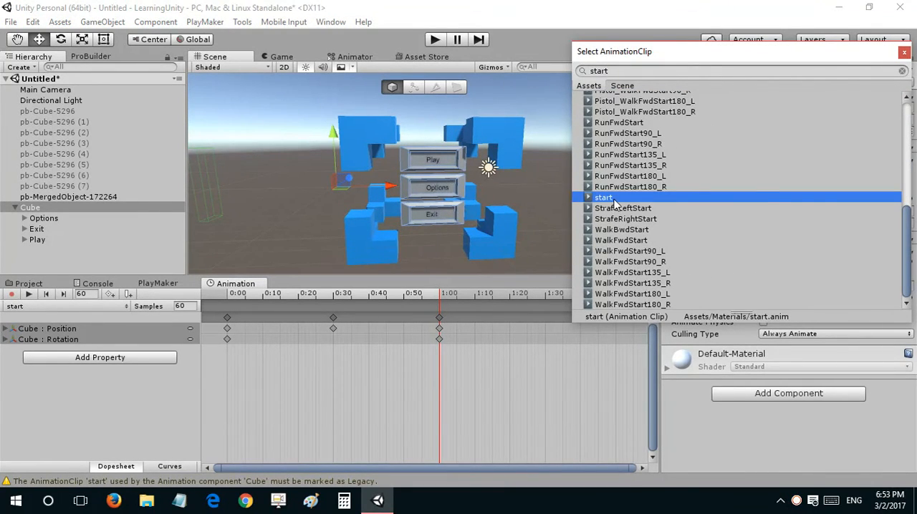
double_click(614, 201)
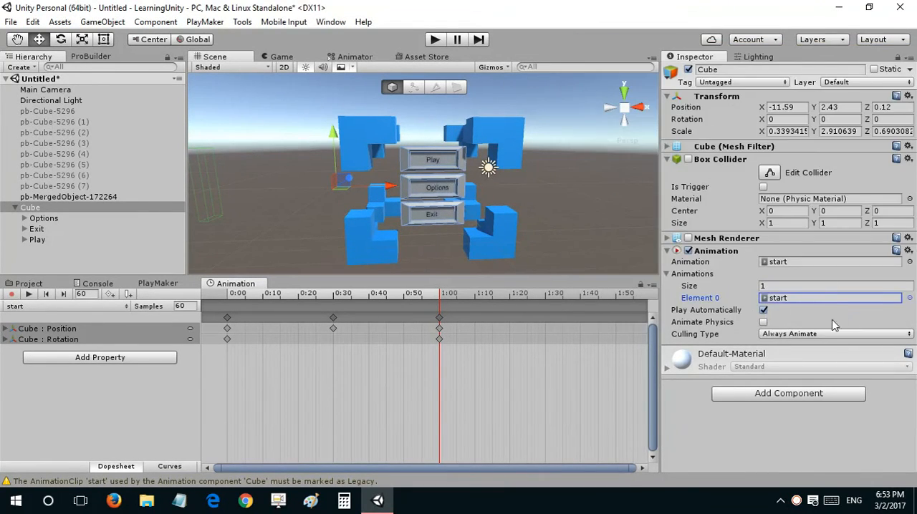
left_click(763, 311)
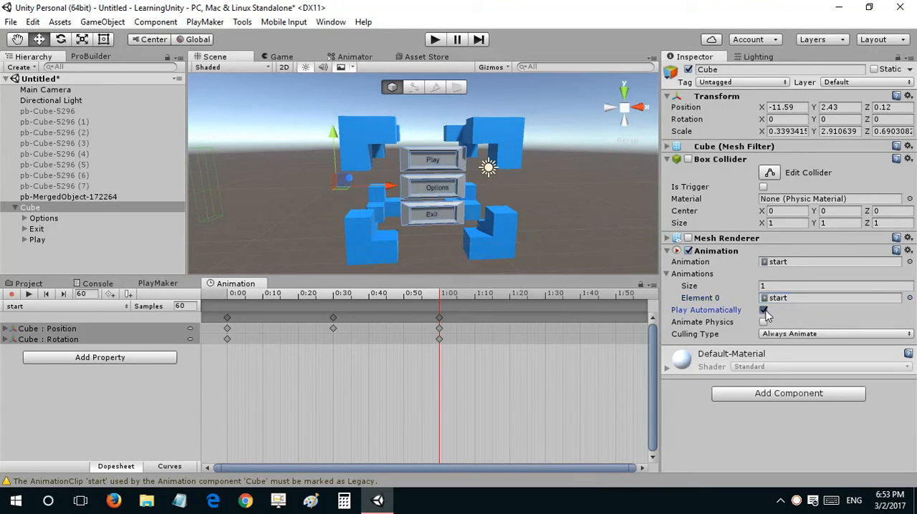
left_click(667, 251)
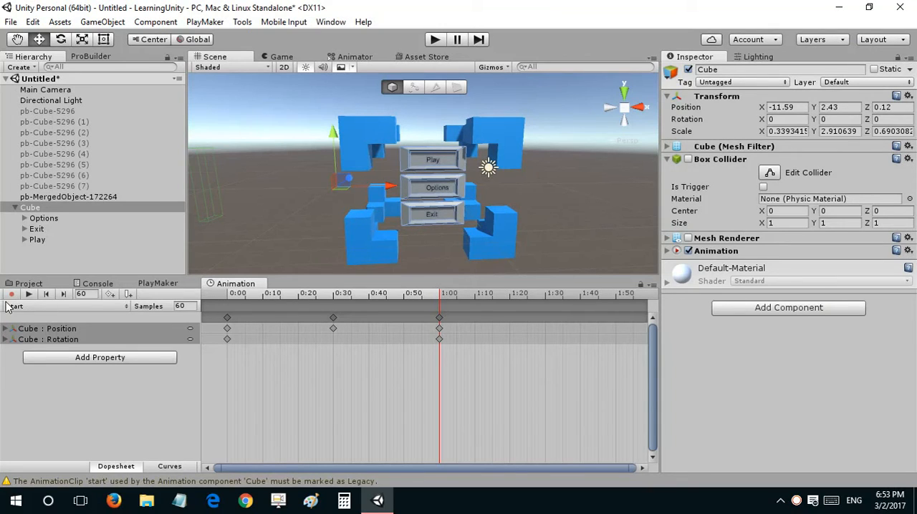
Step: Bring up the PlayMaker editor and the Game view, and set the Cube's Y rotation to -90
left_click(14, 208)
left_click(32, 239)
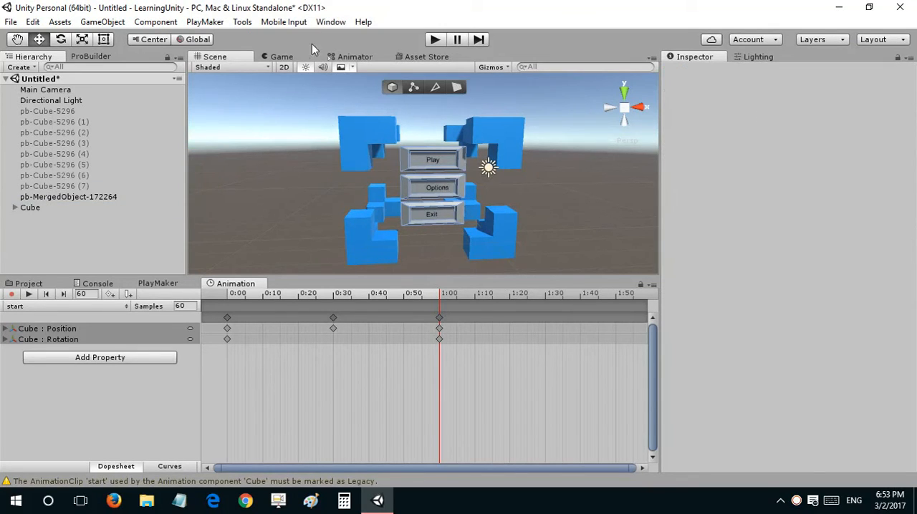
left_click(143, 284)
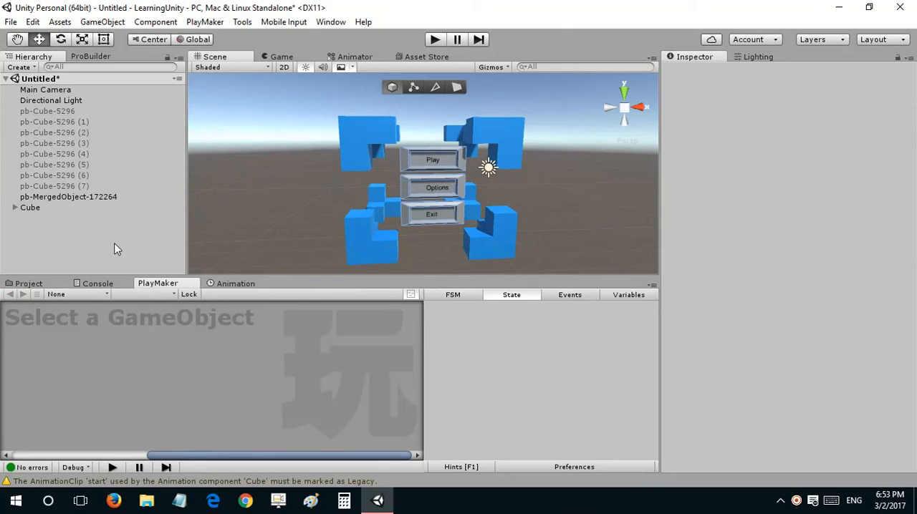
left_click(281, 56)
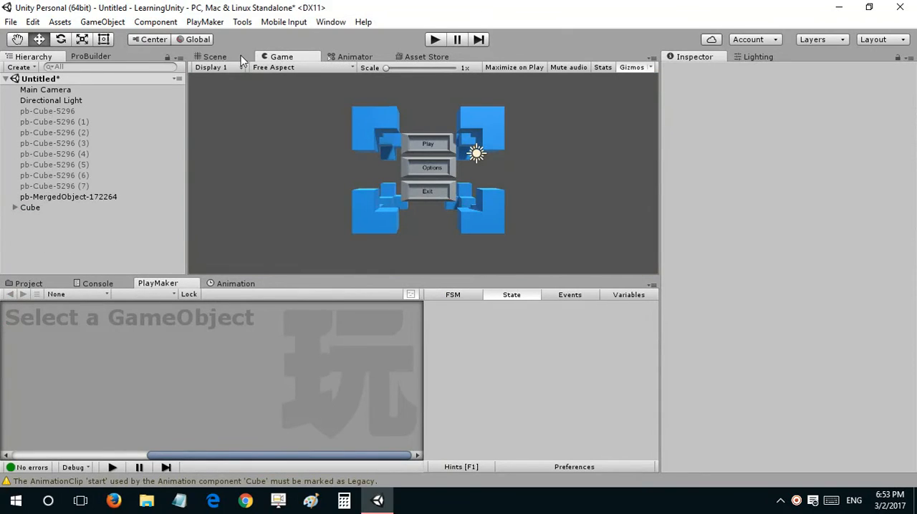
left_click(60, 208)
left_click(858, 119)
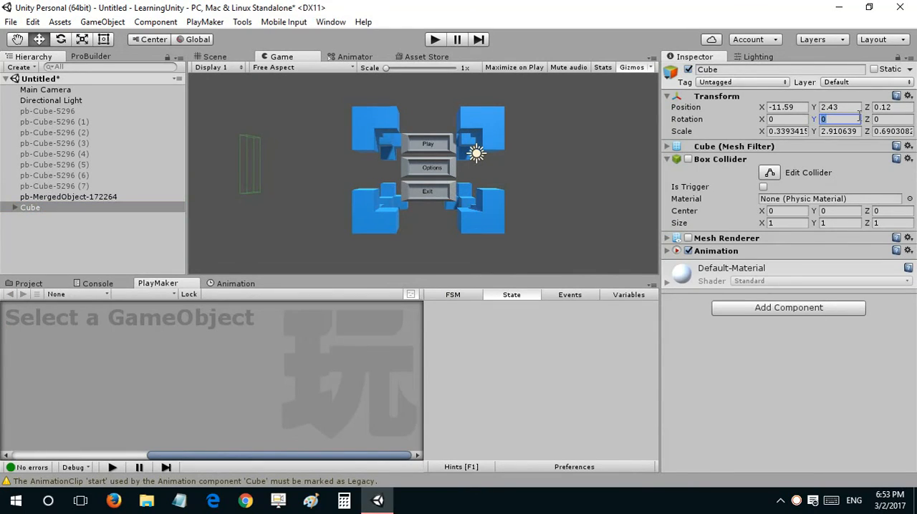
type("-90")
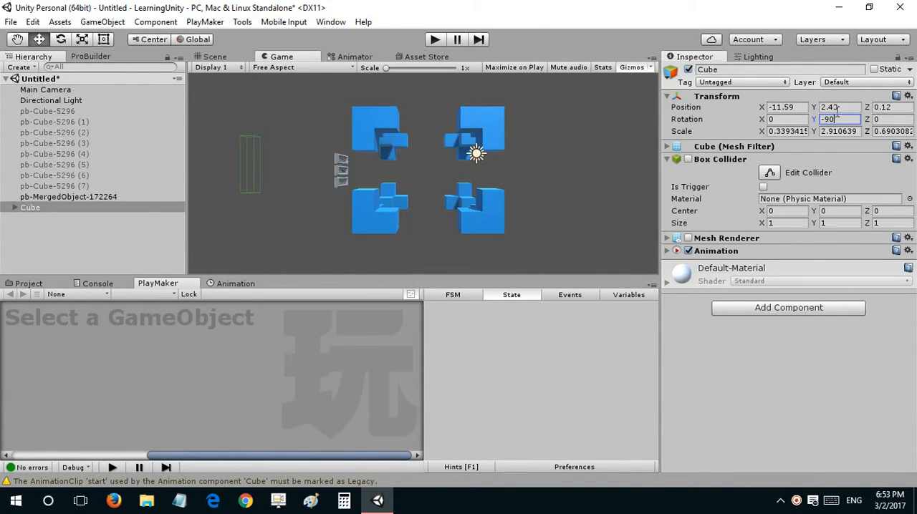
mouse_move(834, 119)
left_mouse_down()
mouse_move(813, 119)
mouse_move(821, 119)
left_mouse_up()
Step: Move the Cube in the Scene view to about X -6.02, Z -6.64 between the left corner blocks, and check it in the Game view
left_click(241, 67)
left_click(227, 56)
left_click_drag(356, 135, 361, 346, "alt")
left_click_drag(427, 223, 417, 106, "alt")
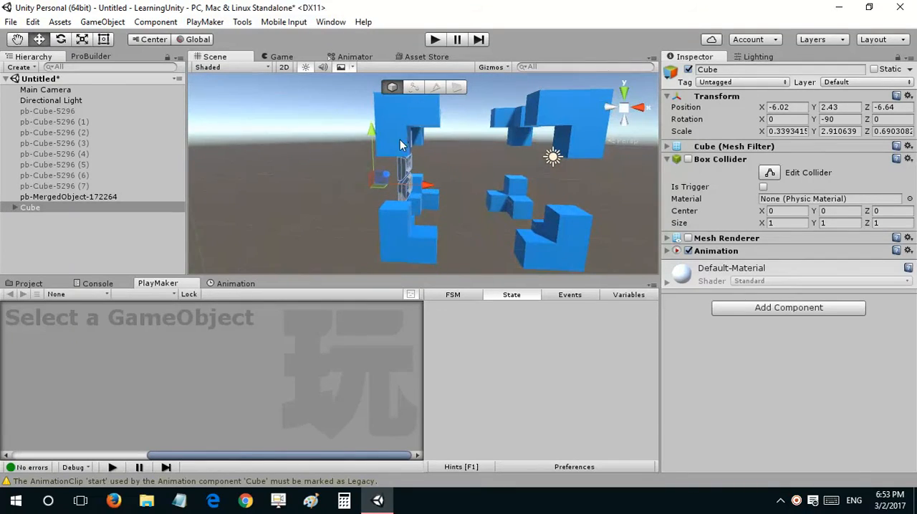
left_click(65, 222)
left_click(267, 58)
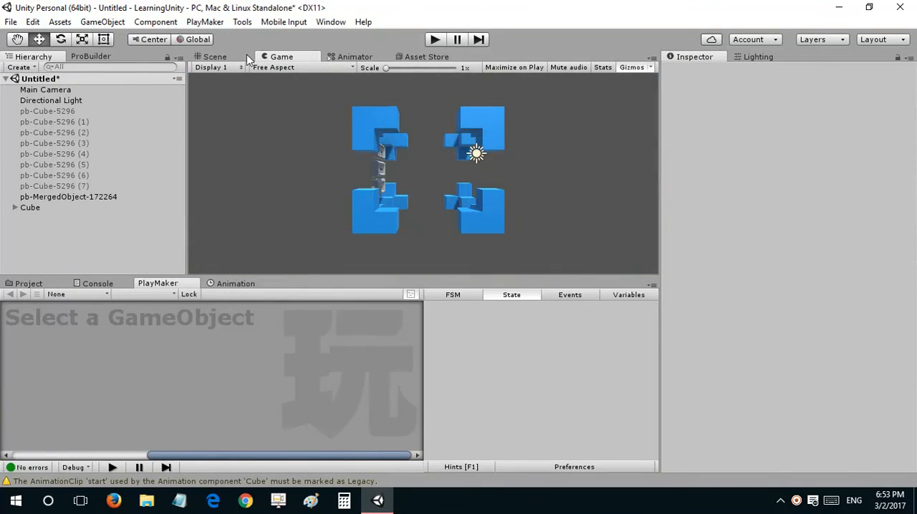
right_click(66, 238)
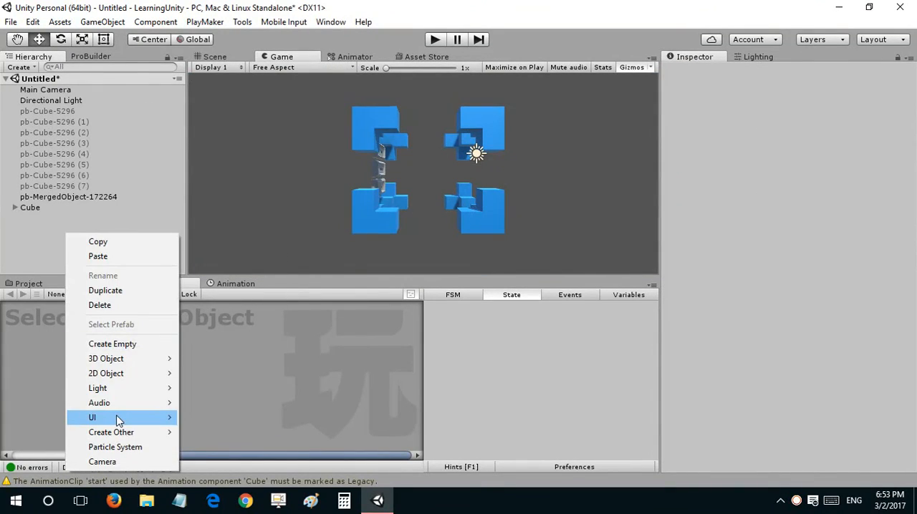
mouse_move(117, 417)
left_click(236, 243)
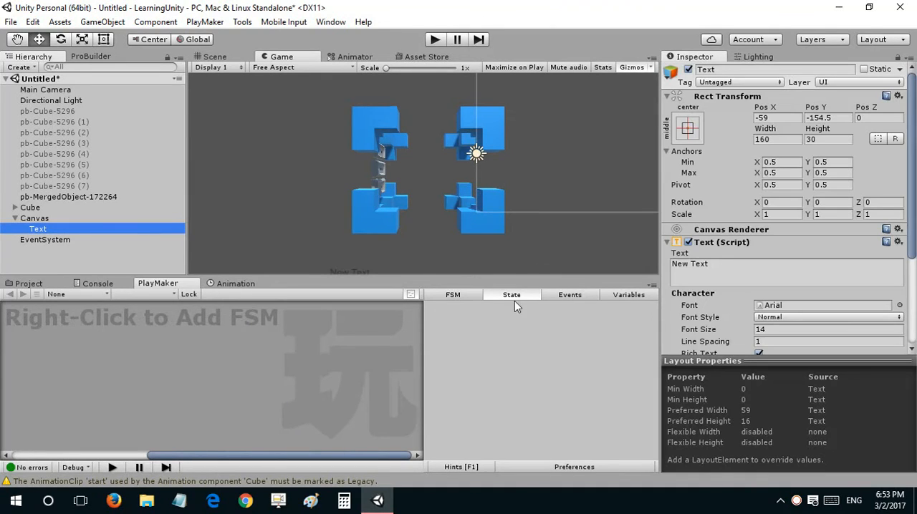
right_click(101, 235)
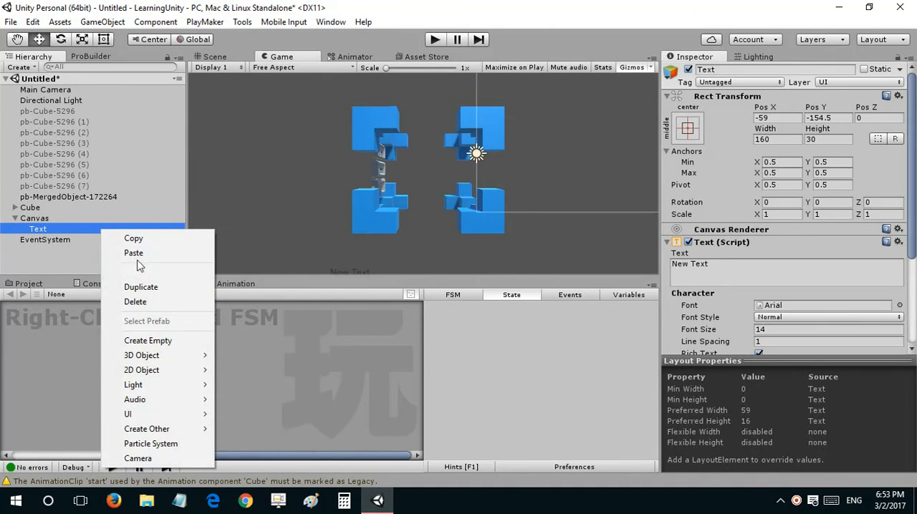
left_click(136, 303)
right_click(63, 220)
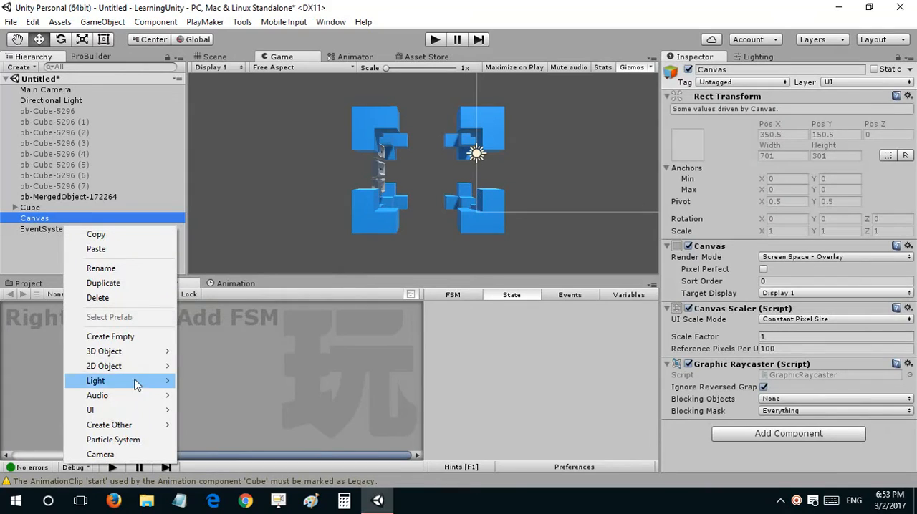
mouse_move(136, 351)
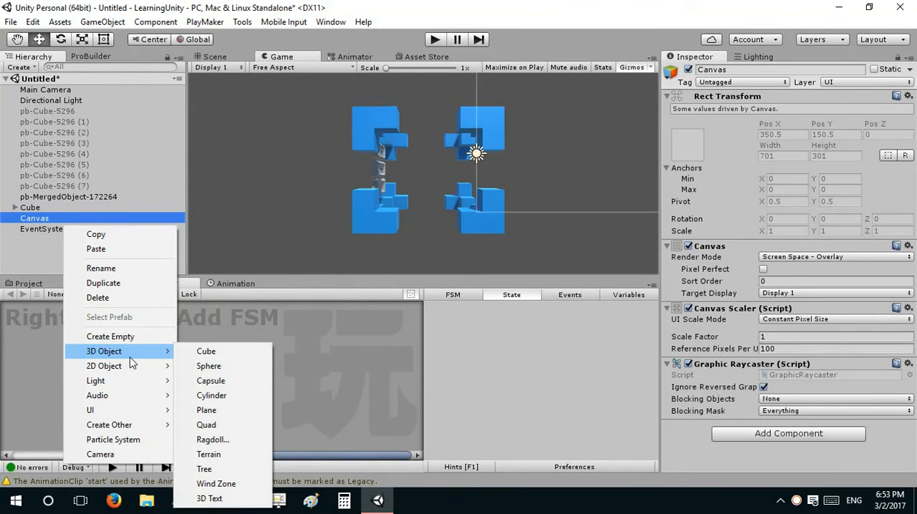
left_click(53, 235)
right_click(51, 216)
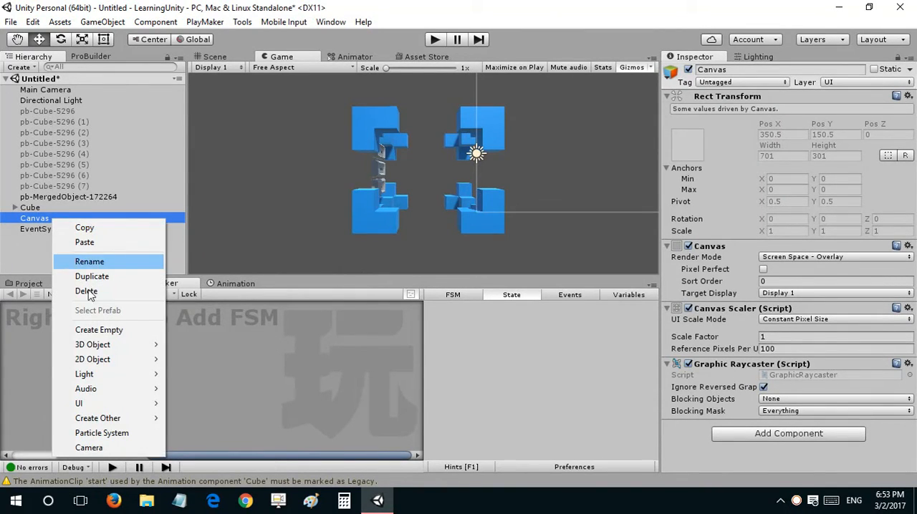
left_click(87, 292)
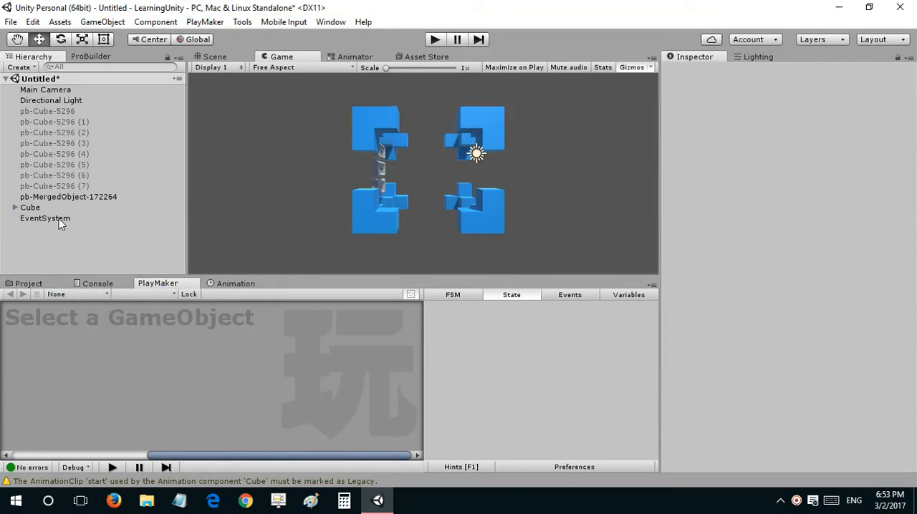
Step: Add a 2D sprite as a child of the Main Camera and set its Z position to about 0.57
right_click(57, 91)
mouse_move(143, 232)
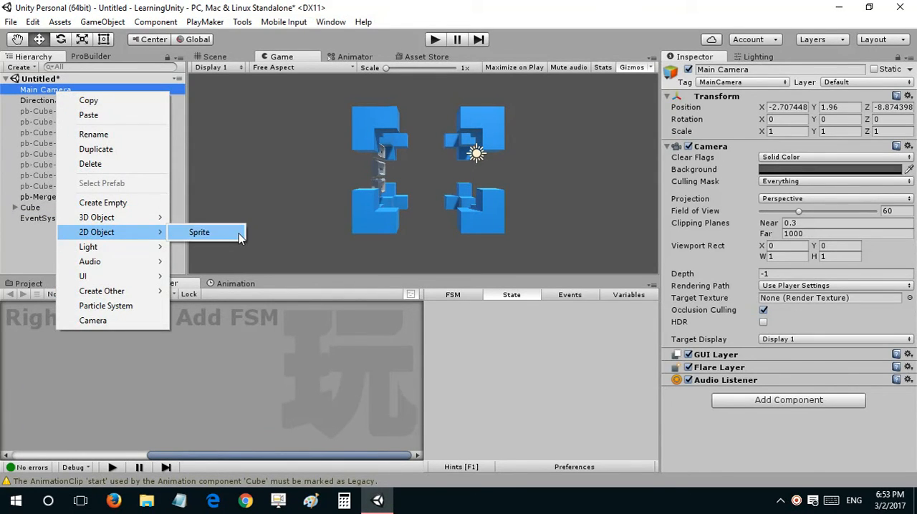
left_click(240, 237)
left_click_drag(864, 106, 887, 111)
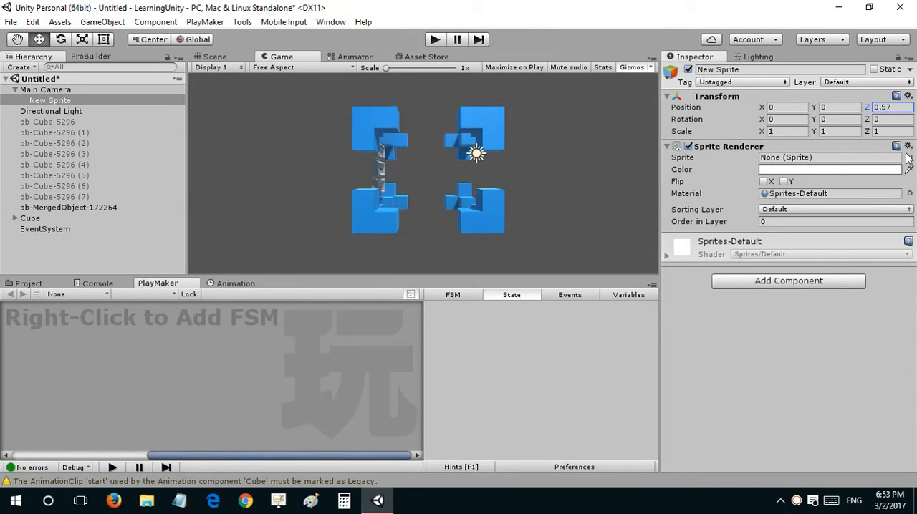
Step: Assign ButtonArrowOverSprite as the new sprite's image in its Sprite Renderer
left_click(909, 157)
left_click(629, 195)
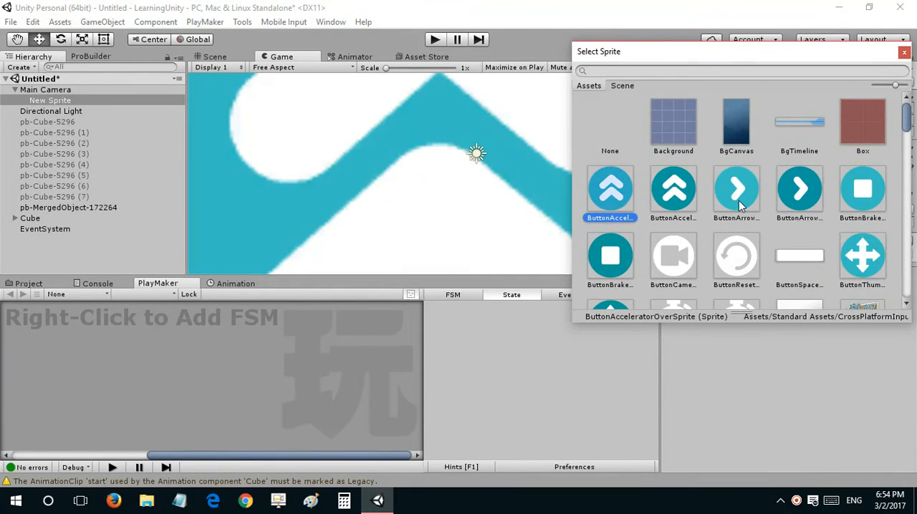
scroll(738, 208, "down", 5)
scroll(731, 215, "up", 4)
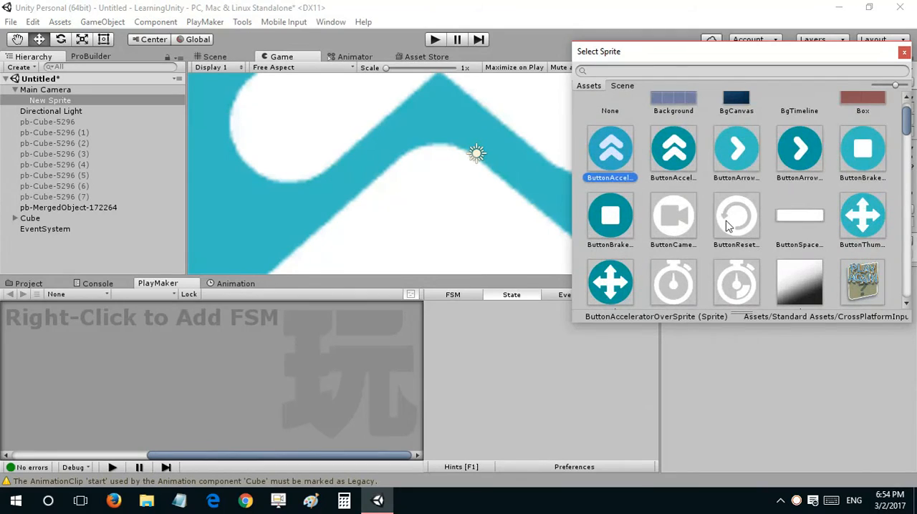
scroll(727, 226, "up", 1)
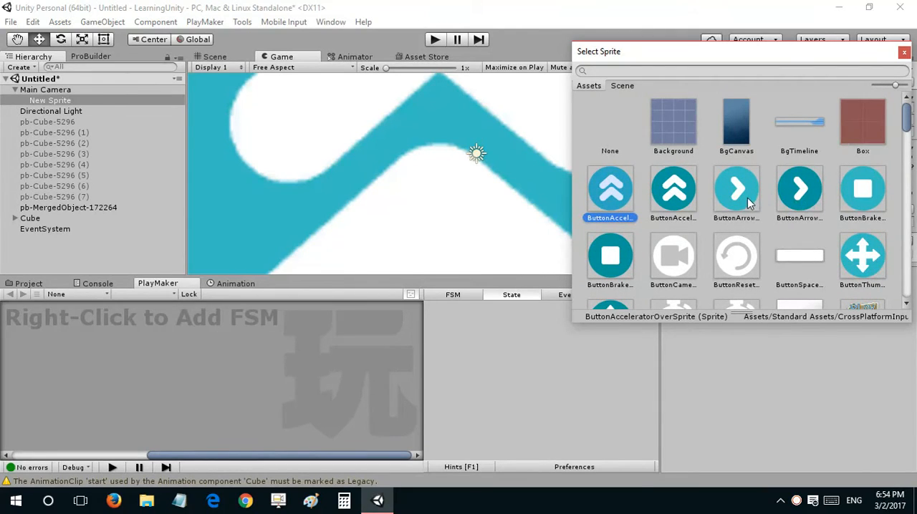
double_click(748, 204)
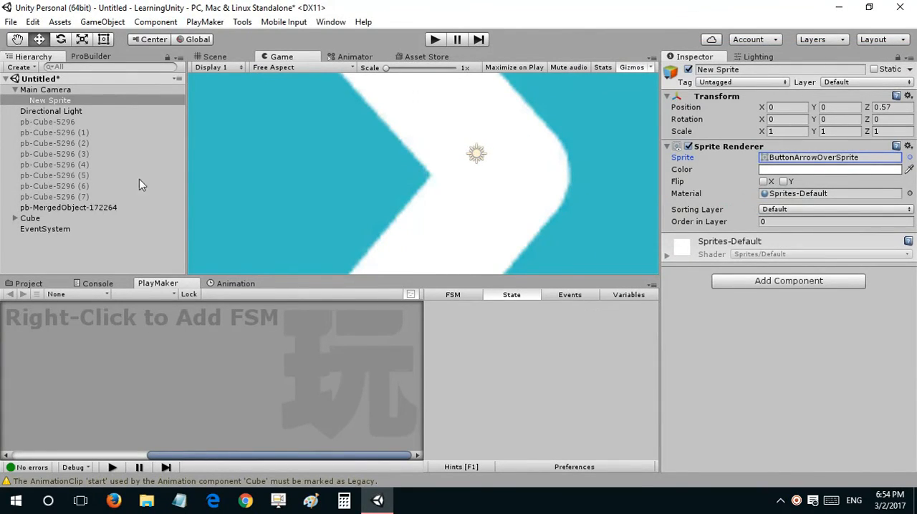
Step: Scale the arrow sprite to 0.1 in both X and Y
left_click(794, 133)
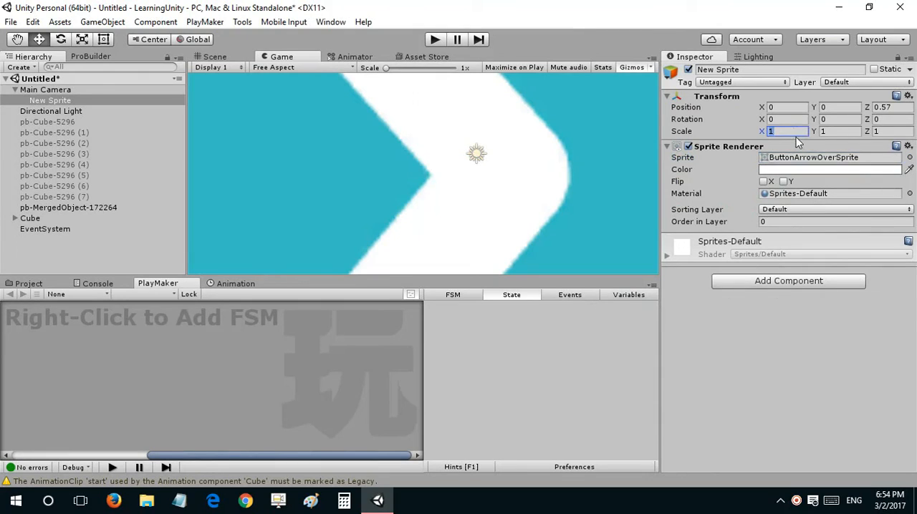
type("0.1")
key("Tab")
type(".1")
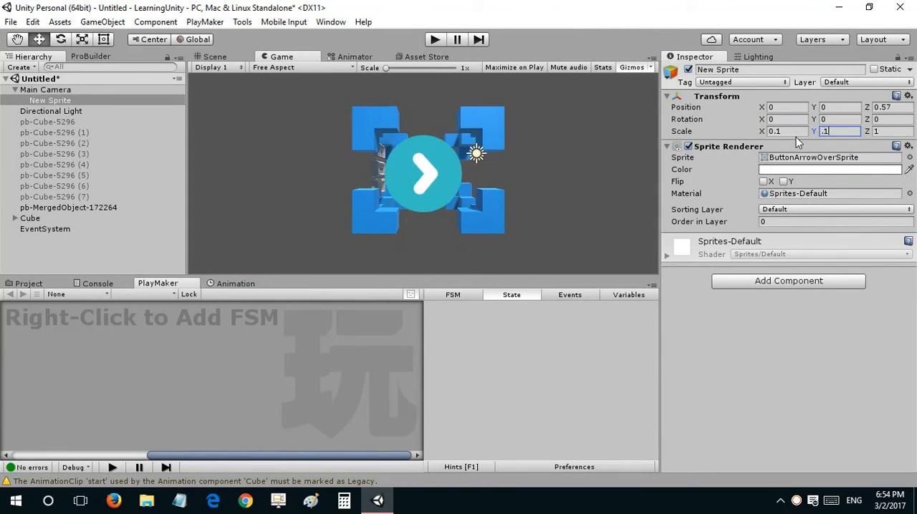
key("Return")
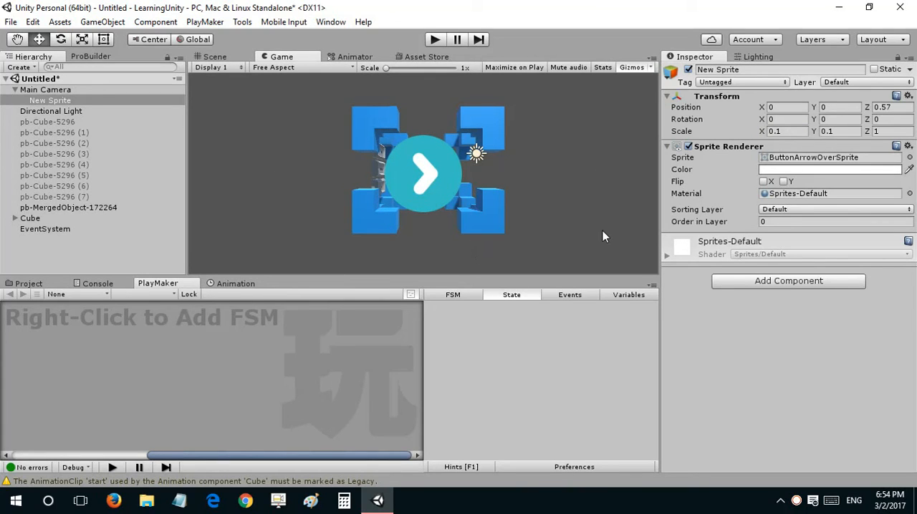
Step: Add a Circle Collider 2D component to the arrow sprite
left_click(765, 281)
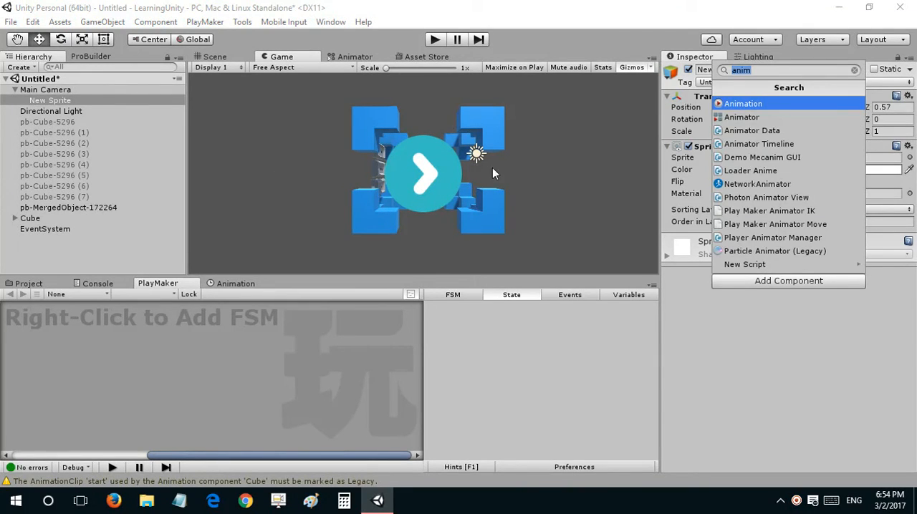
type("2d")
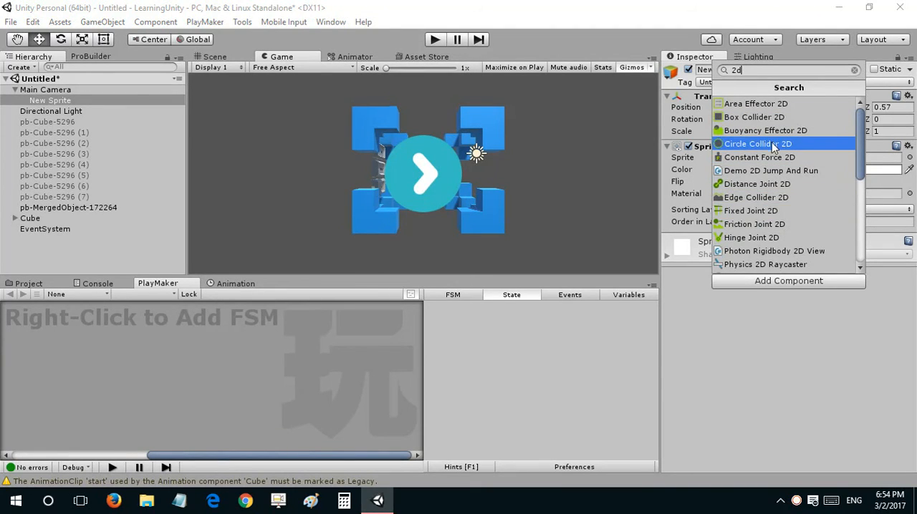
left_click(772, 146)
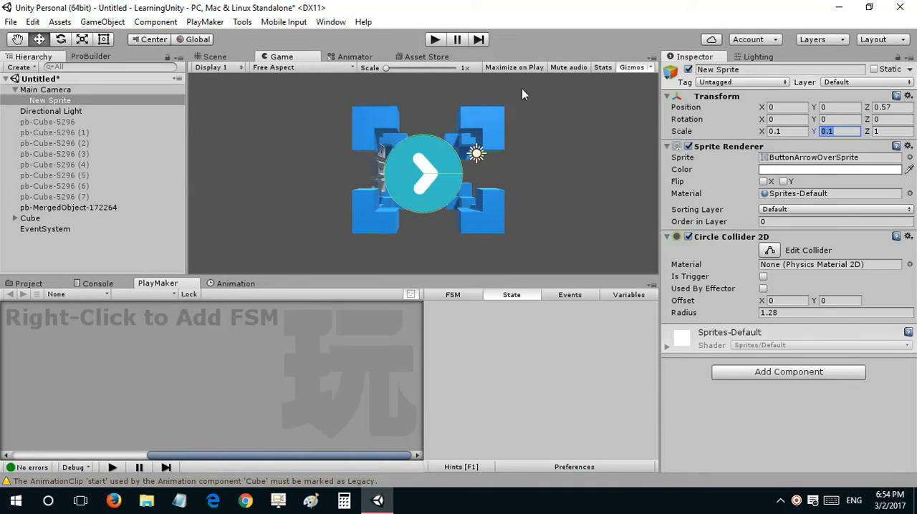
Step: Create a PlayMaker FSM on the arrow sprite and add a Mouse Pick 2d Event action to State 1
right_click(98, 334)
left_click(110, 337)
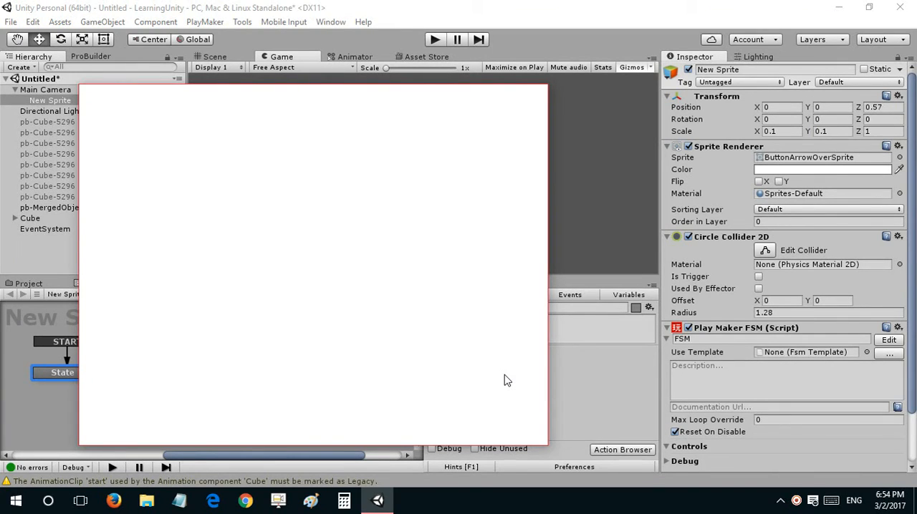
type("mouse pick")
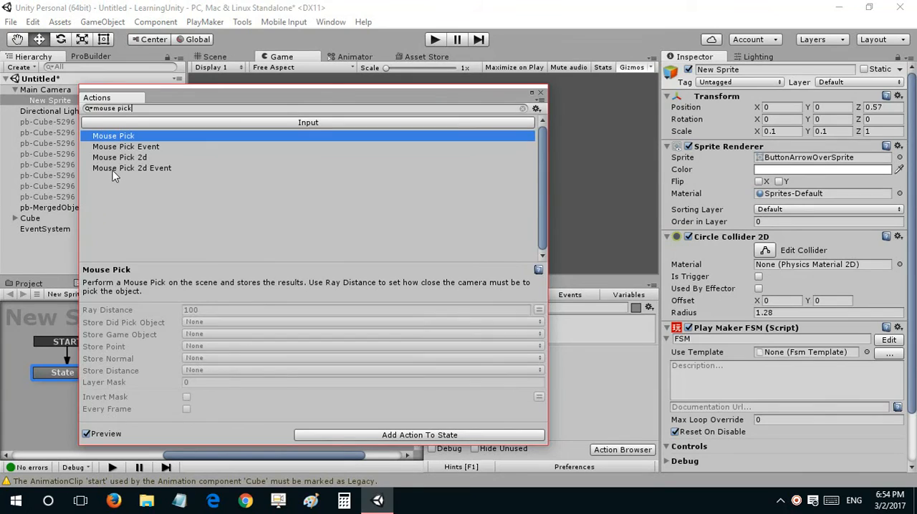
double_click(114, 172)
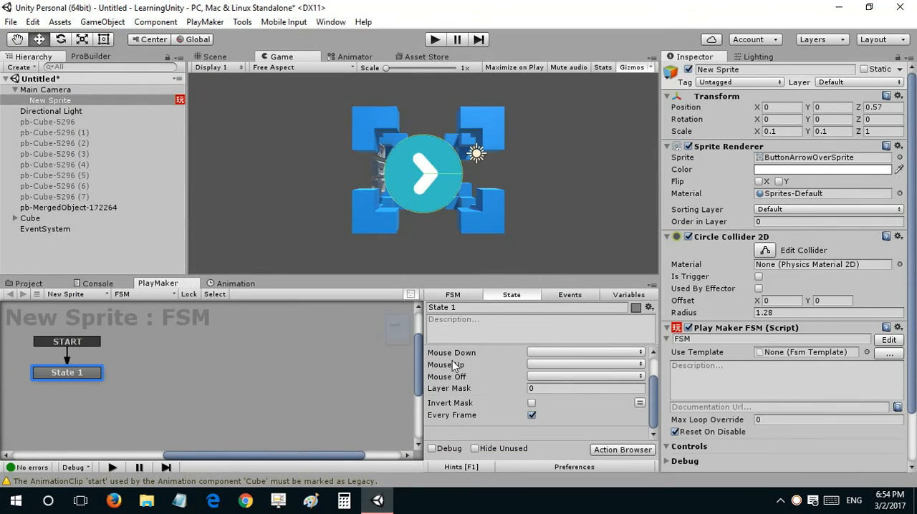
scroll(460, 360, "up", 2)
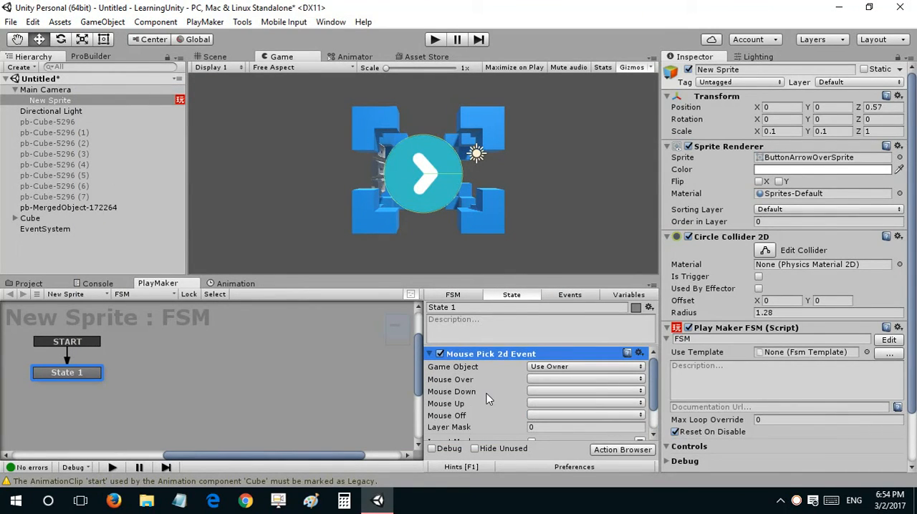
Step: Add a FINISHED transition from State 1 to a new State 2 and assign FINISHED as the Mouse Down event
left_click(542, 393)
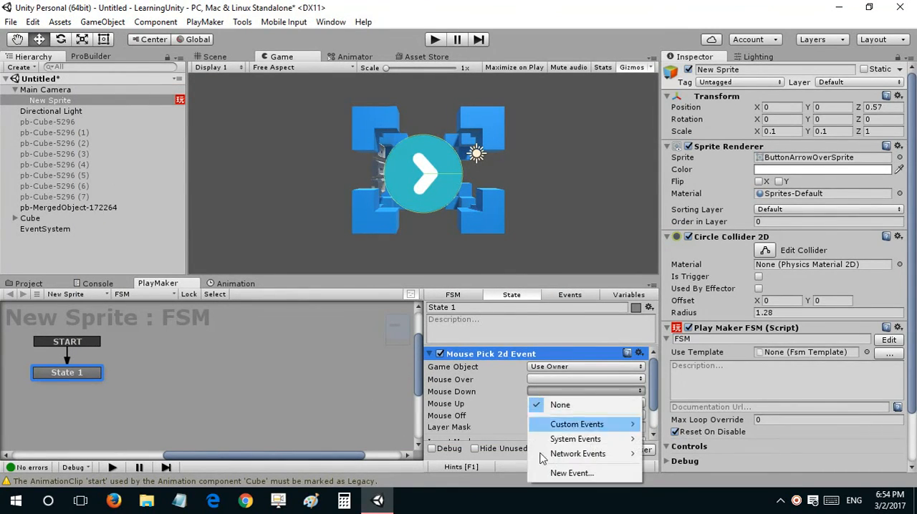
left_click(16, 360)
left_click(45, 372, "ctrl")
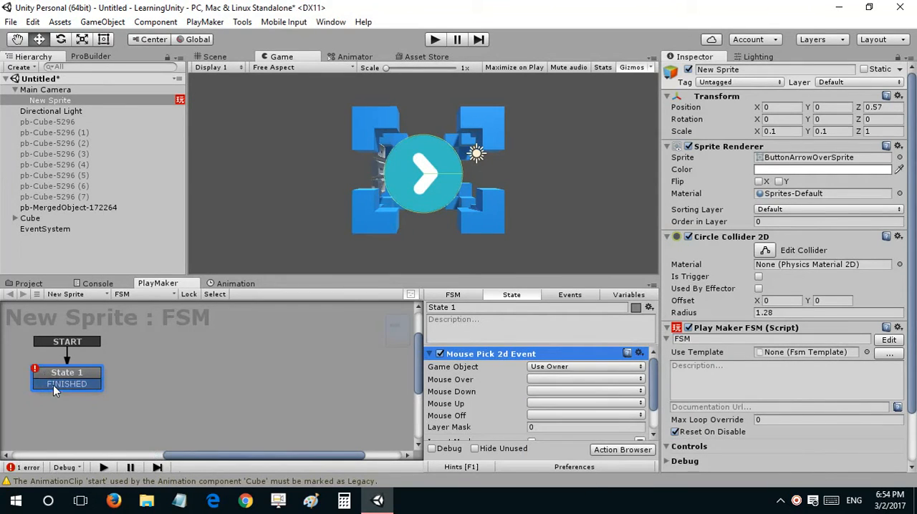
left_click_drag(54, 386, 195, 358, "ctrl")
left_click(58, 386)
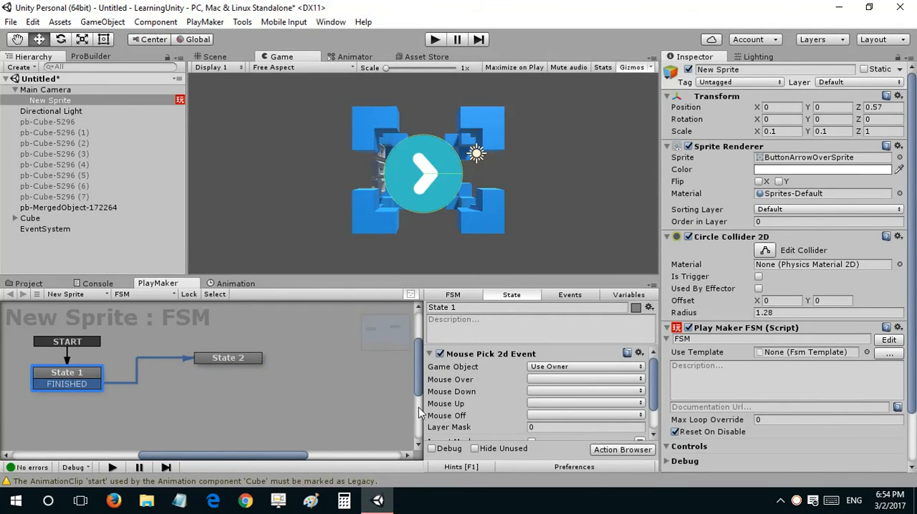
left_click(537, 394)
left_click(567, 318)
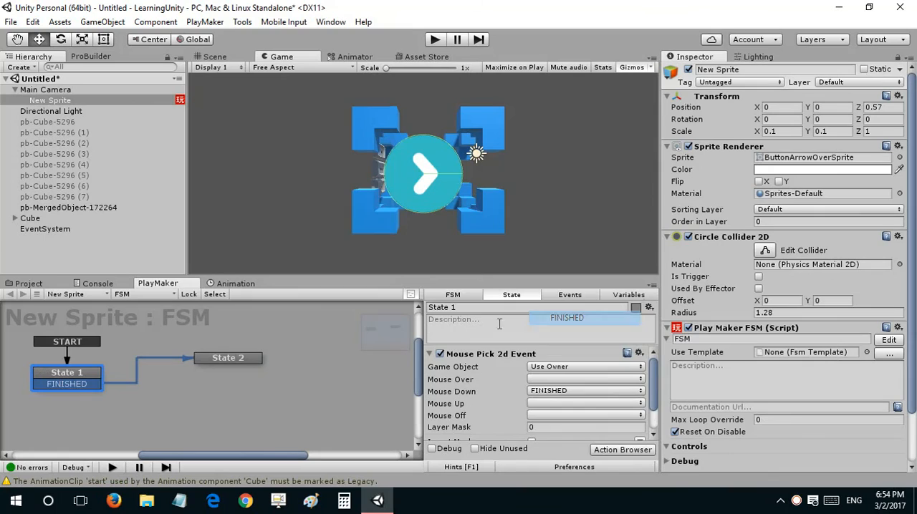
Step: Reposition State 2 slightly in the FSM graph and add a Play Animation action to it
left_click(240, 358)
left_click_drag(225, 360, 212, 350)
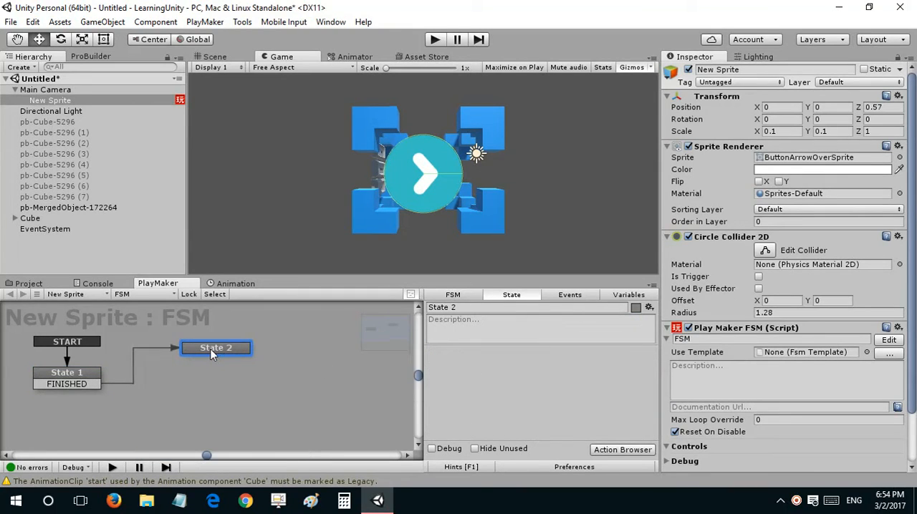
double_click(461, 354)
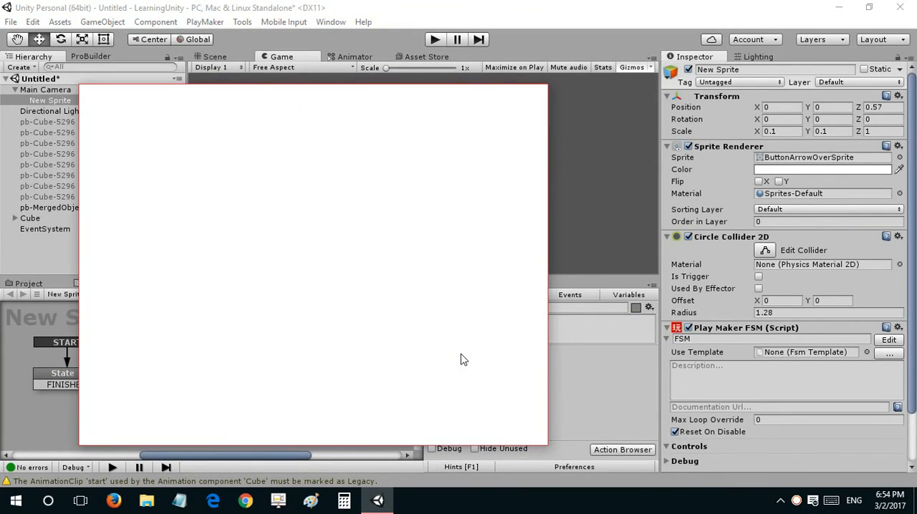
type("play anim")
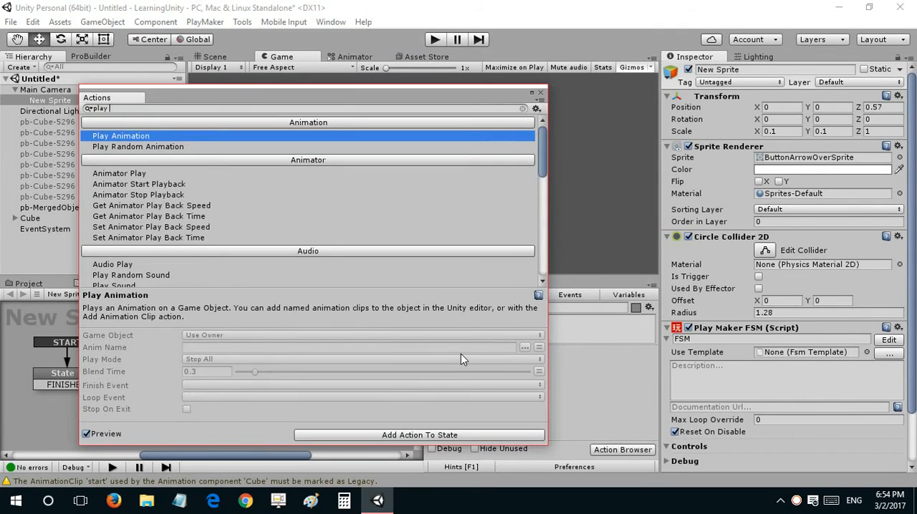
double_click(136, 136)
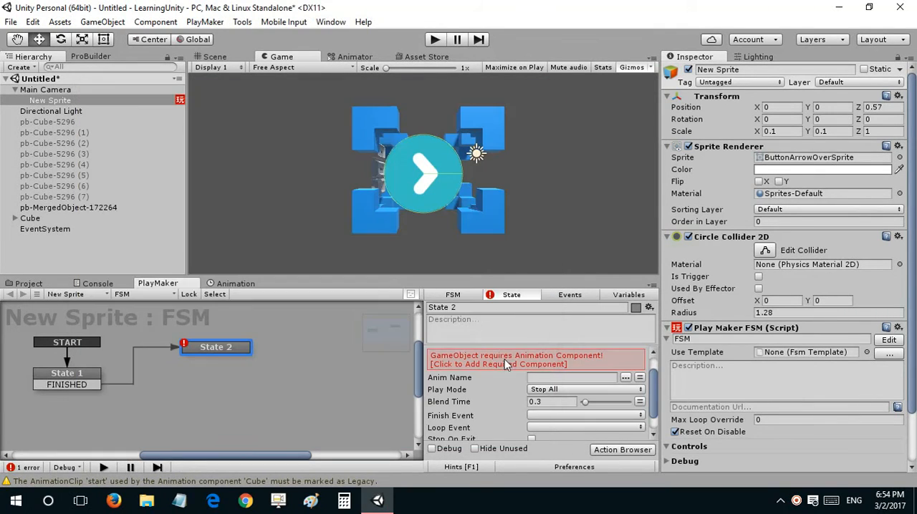
Step: Target the Play Animation action at the specified Cube object with start as its animation name, and collapse the action
left_click(586, 367)
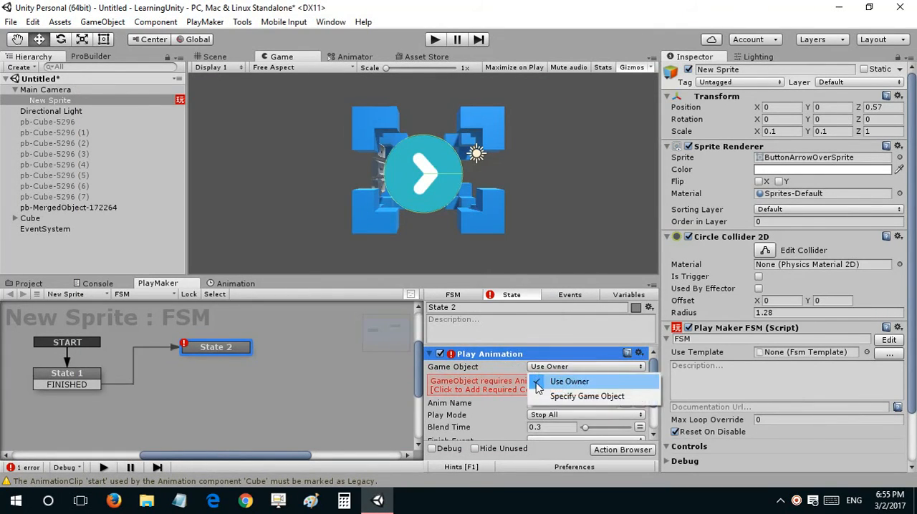
left_click(566, 393)
left_click_drag(70, 218, 570, 379)
left_click(626, 393)
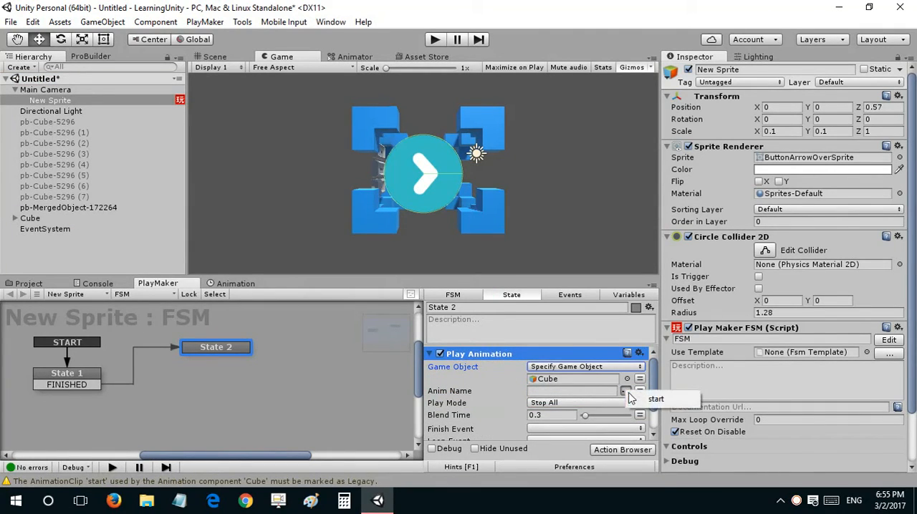
left_click(645, 399)
scroll(515, 391, "down", 2)
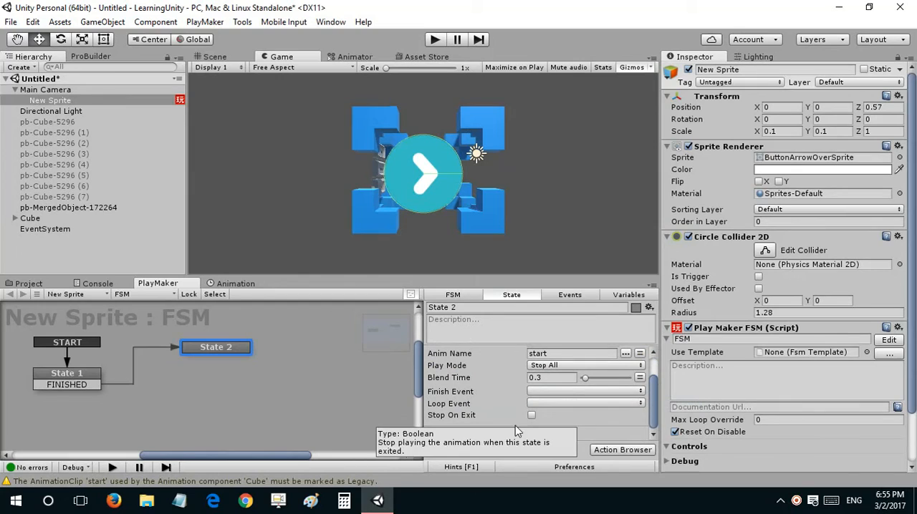
scroll(470, 368, "up", 2)
left_click(430, 354)
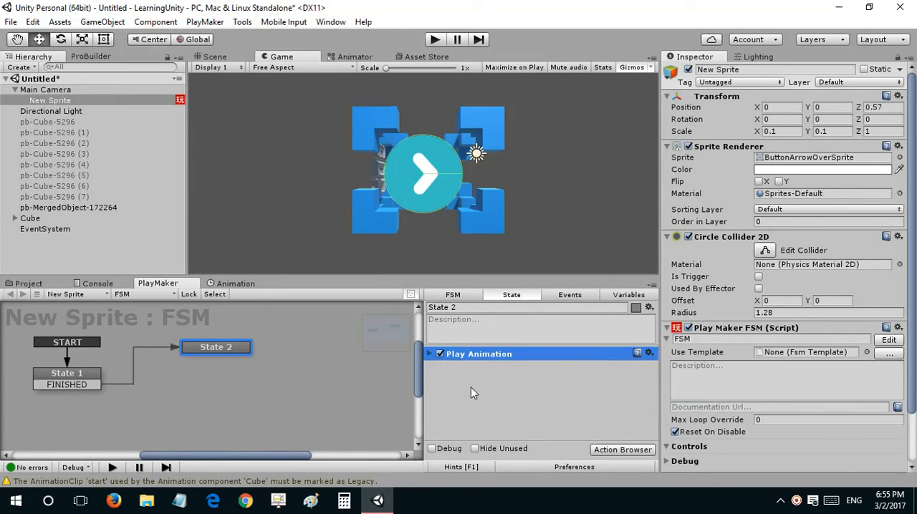
Step: Mark the start animation clip in the Materials folder as Legacy through the debug Inspector, and return to the normal view
left_click(28, 283)
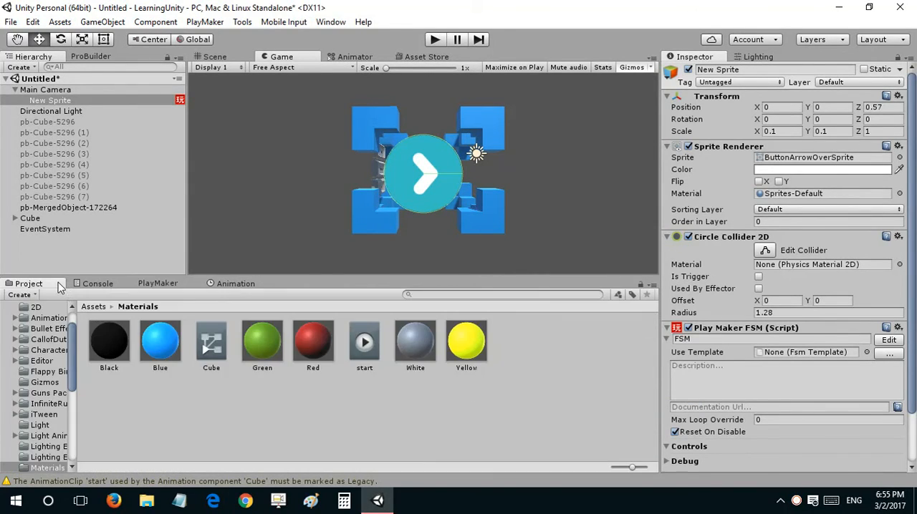
left_click(367, 349)
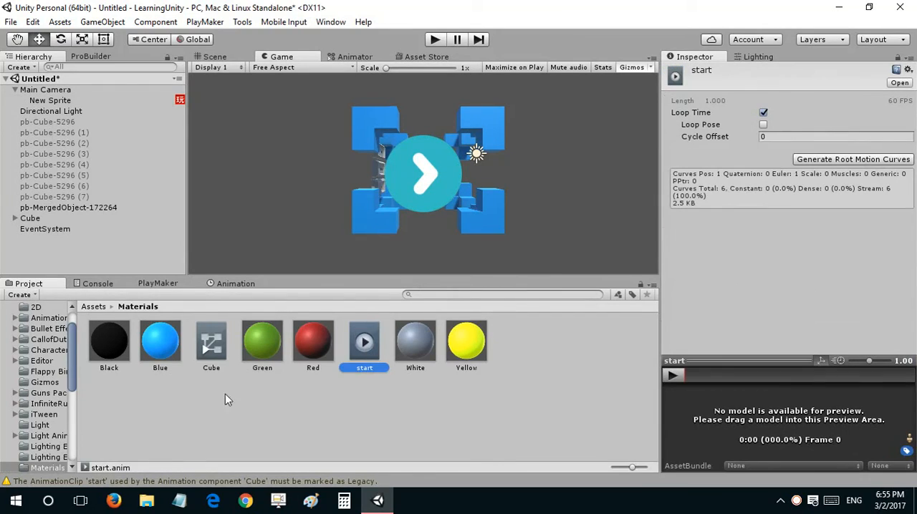
left_click(909, 58)
left_click(796, 86)
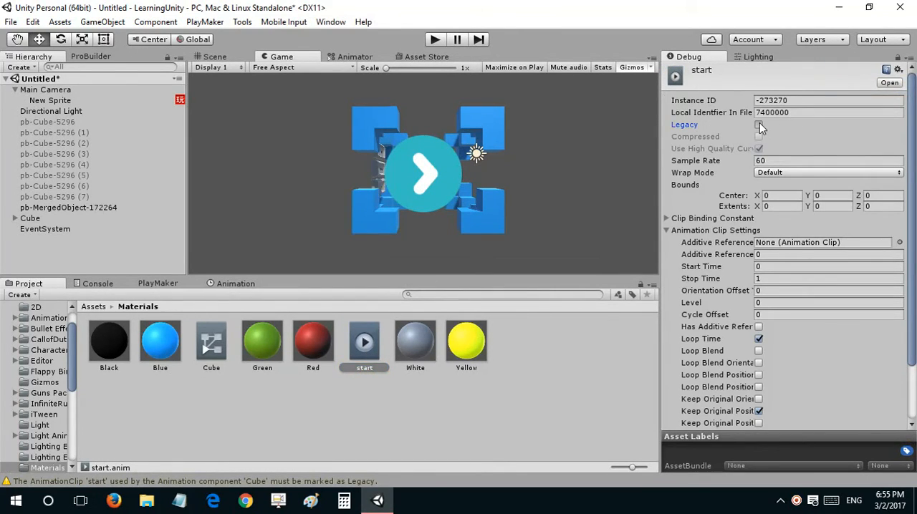
left_click(759, 124)
left_click(909, 58)
left_click(878, 72)
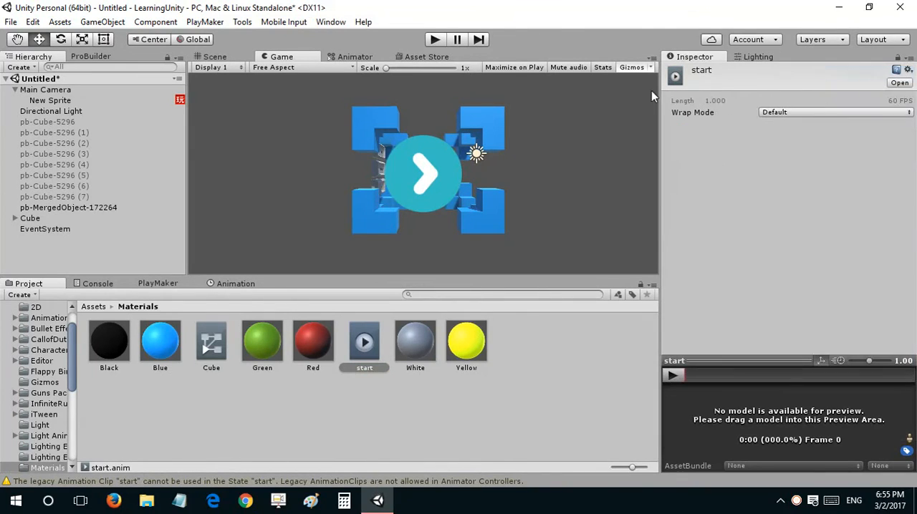
Step: Check the Cube's components, run the game, and display the arrow sprite's FSM while it plays
left_click(158, 284)
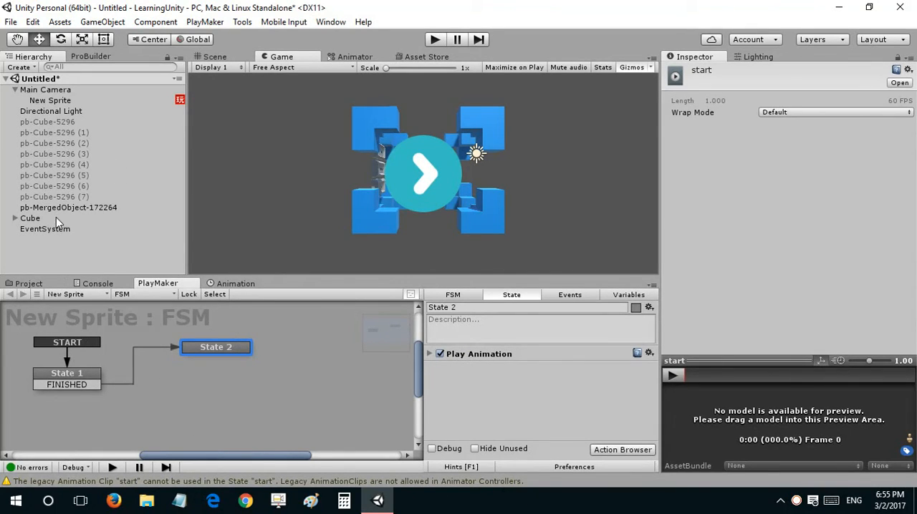
left_click(32, 217)
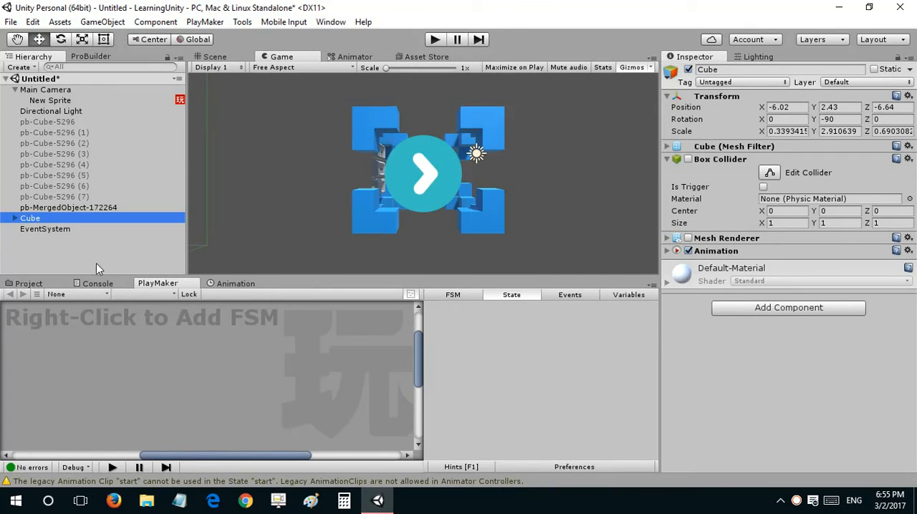
left_click(435, 41)
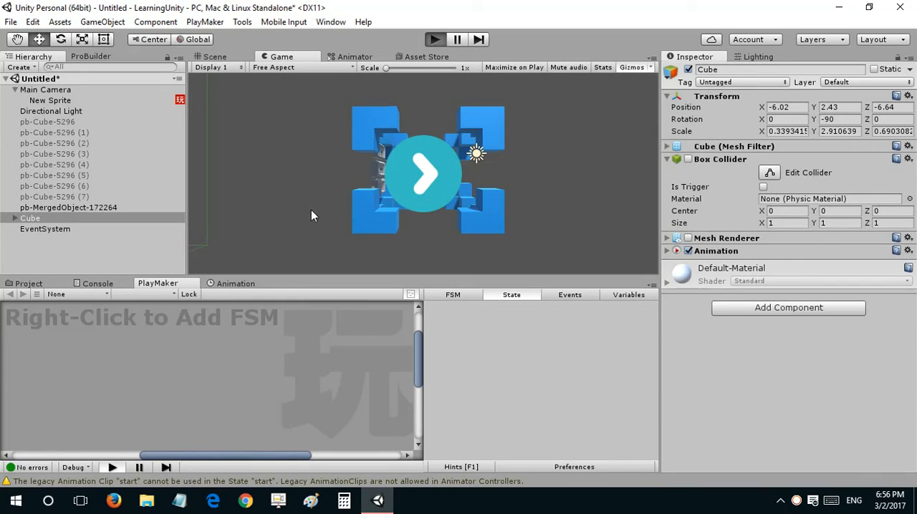
key("ctrl+p")
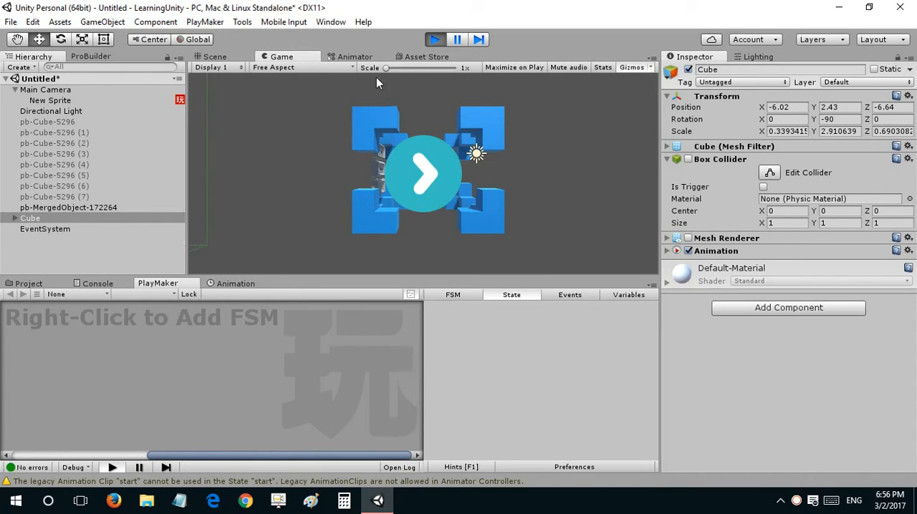
left_click(50, 101)
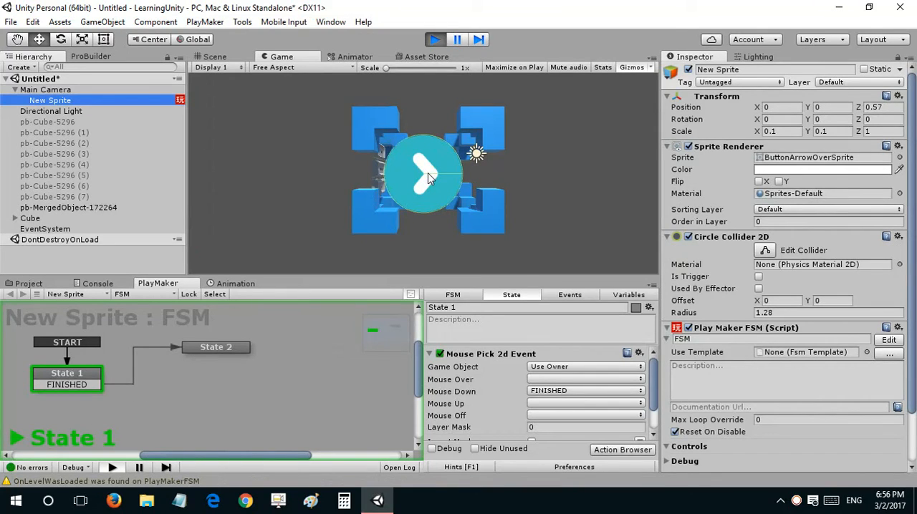
Step: Add an Activate Game Object action to State 2 that turns off the arrow sprite while the game is running
left_click(223, 349)
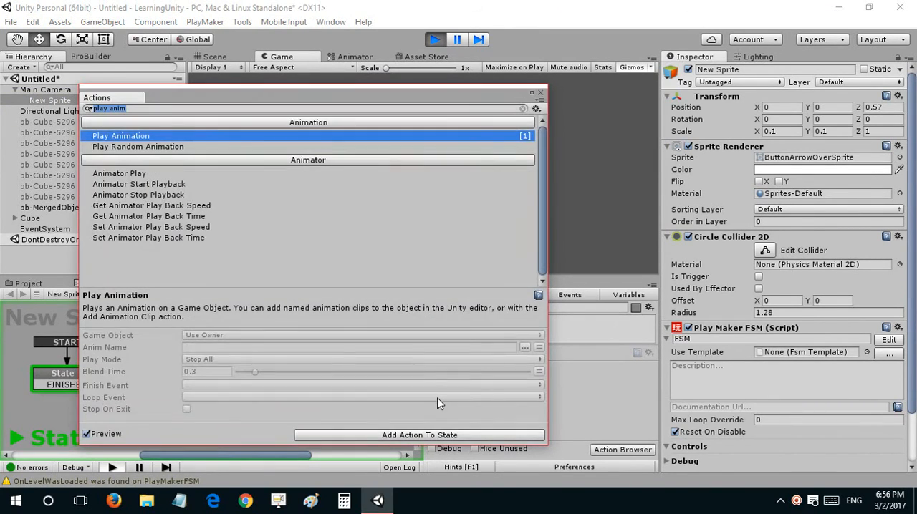
type("actu")
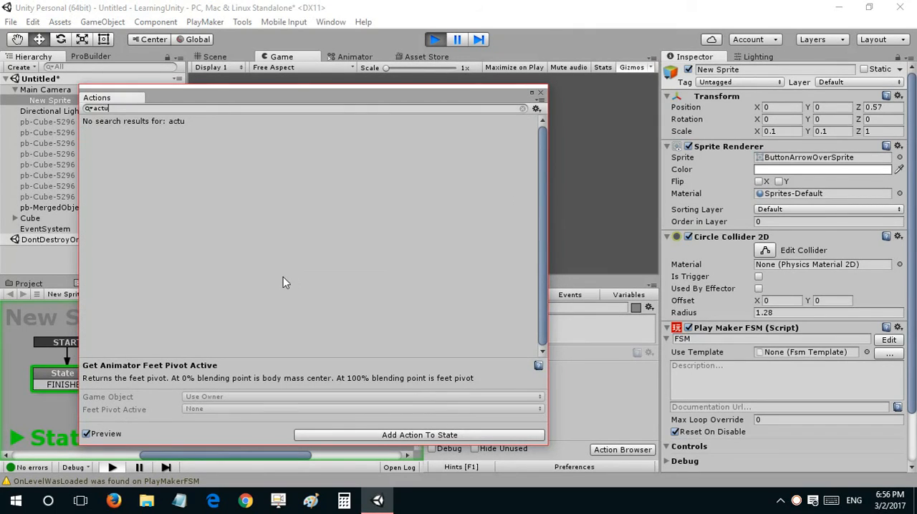
key("BackSpace")
type("i")
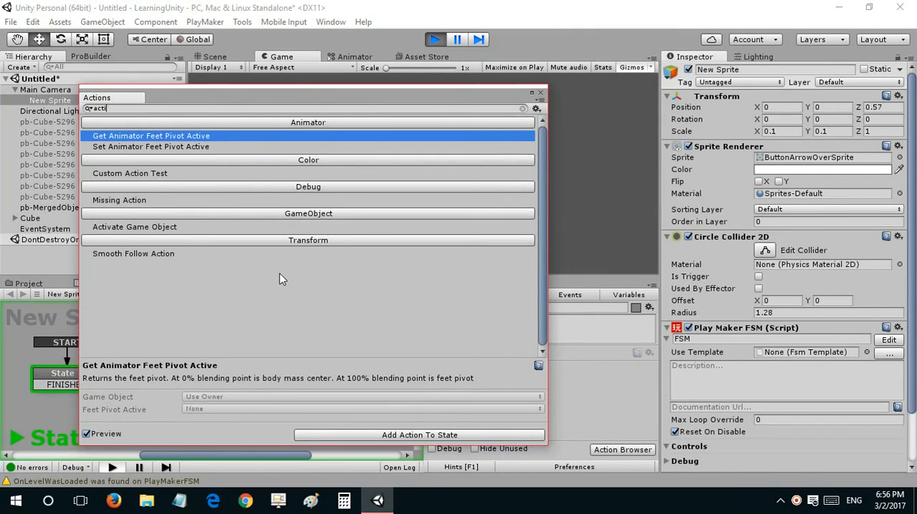
type("v")
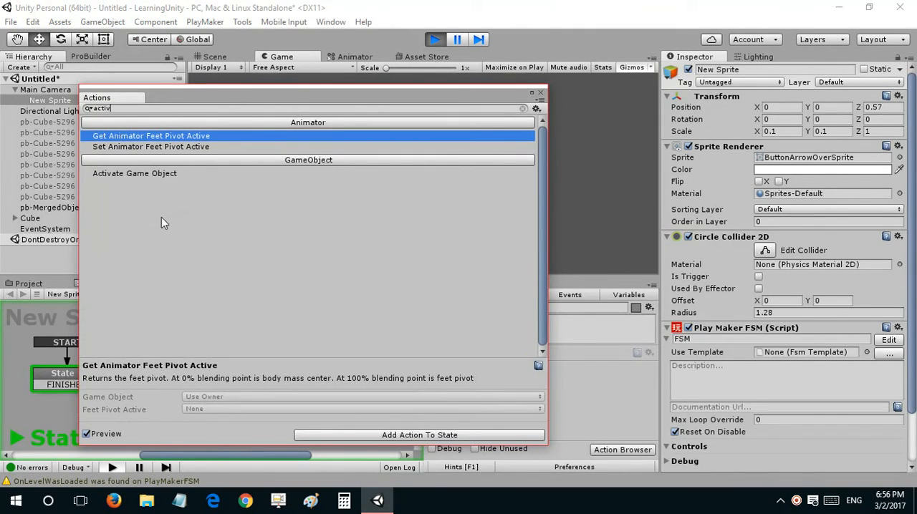
double_click(159, 175)
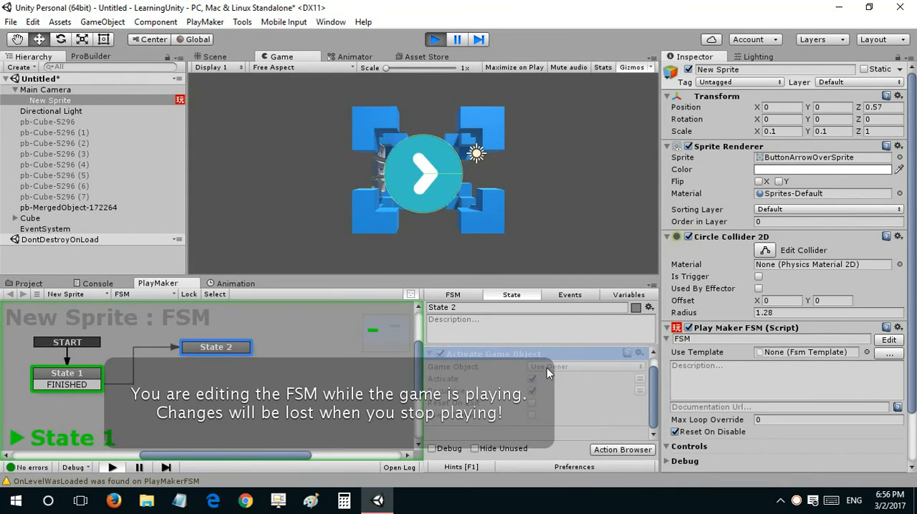
left_click(427, 352)
left_click(473, 464)
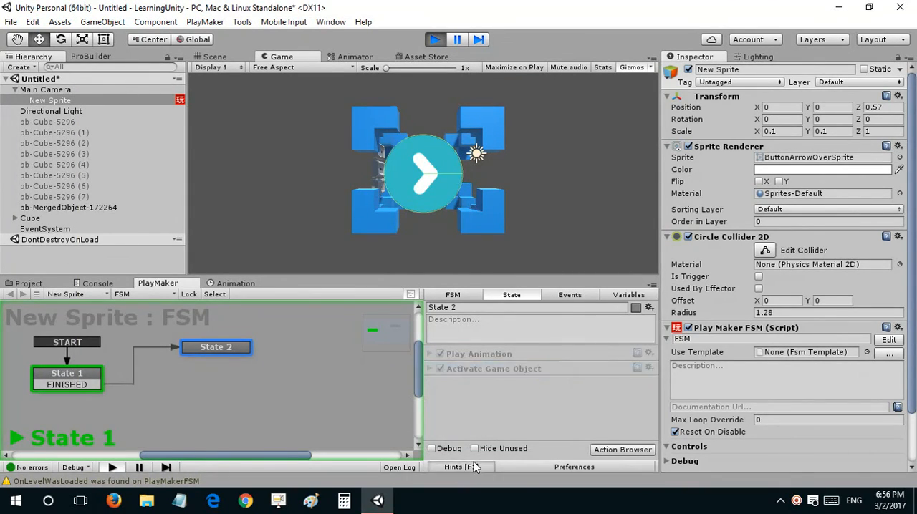
Step: Test the arrow button in the running game and stop play mode
left_click(422, 160)
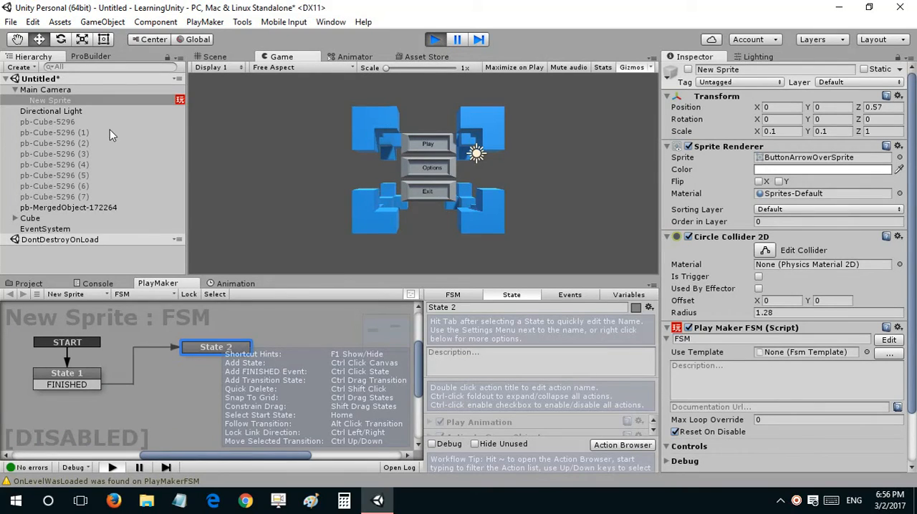
left_click(435, 39)
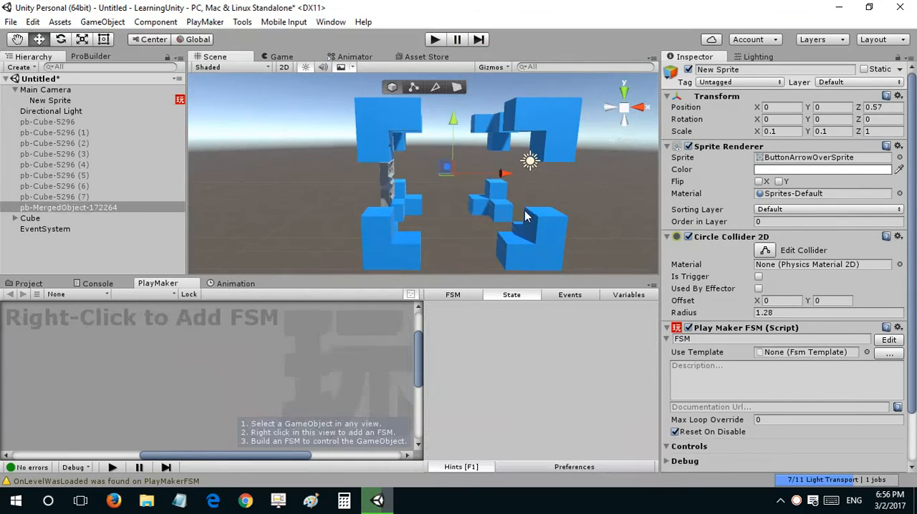
Step: Try rotating the merged corner-block object about its Y and X axes, undoing each rotation
left_click(525, 210)
key("e")
left_click_drag(482, 181, 353, 204)
key("ctrl+z")
key("ctrl+z")
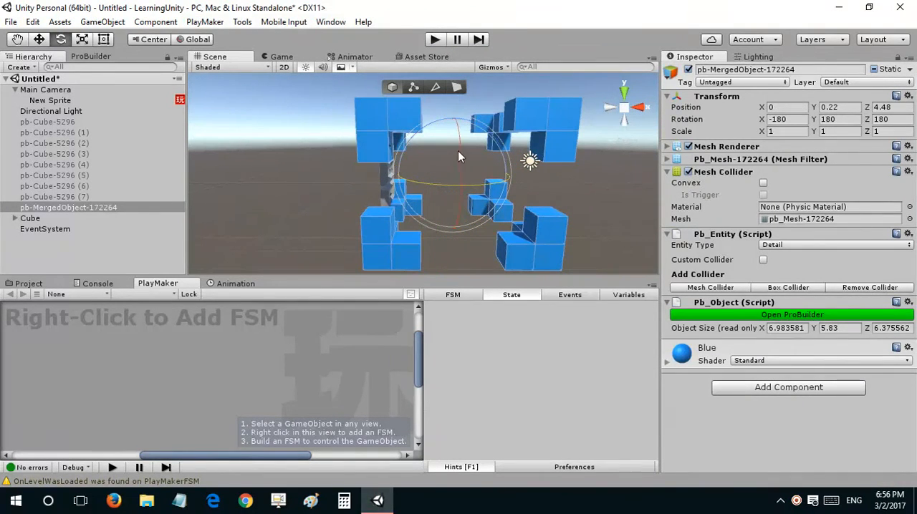
left_click_drag(459, 157, 446, 313)
key("ctrl+z")
left_click_drag(464, 182, 376, 194)
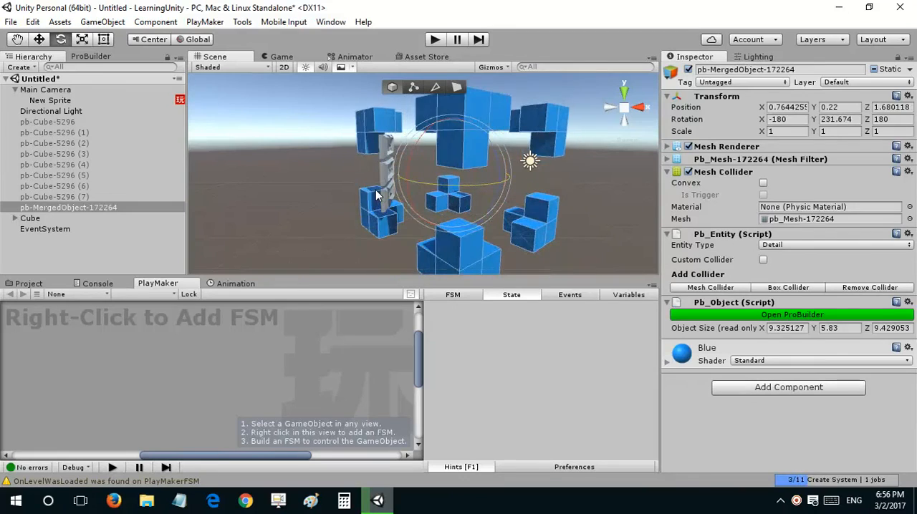
key("ctrl+z")
Step: Try a free rotation of the merged corner blocks on several axes, undo it, and clear the selection
right_click_drag(603, 172, 573, 173)
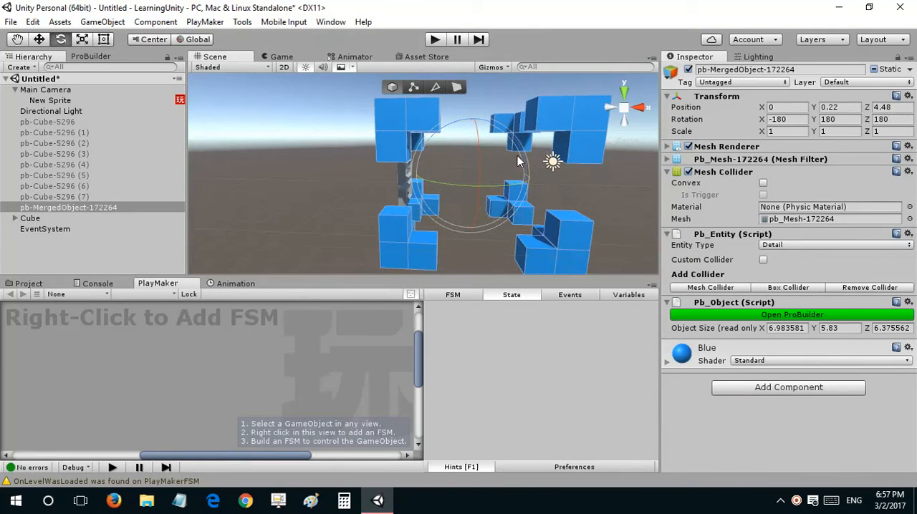
mouse_move(519, 161)
left_mouse_down()
mouse_move(521, 182)
mouse_move(692, 431)
mouse_move(579, 434)
mouse_move(463, 238)
mouse_move(506, 132)
mouse_move(602, 207)
mouse_move(566, 229)
mouse_move(504, 235)
mouse_move(397, 174)
mouse_move(473, 128)
mouse_move(528, 209)
mouse_move(442, 231)
mouse_move(417, 208)
mouse_move(578, 167)
mouse_move(574, 217)
mouse_move(424, 217)
mouse_move(473, 132)
mouse_move(530, 211)
mouse_move(456, 238)
mouse_move(456, 149)
mouse_move(512, 211)
mouse_move(502, 183)
mouse_move(479, 200)
mouse_move(478, 151)
mouse_move(430, 118)
mouse_move(412, 129)
mouse_move(420, 166)
mouse_move(486, 158)
mouse_move(400, 171)
mouse_move(475, 188)
mouse_move(517, 167)
left_mouse_up()
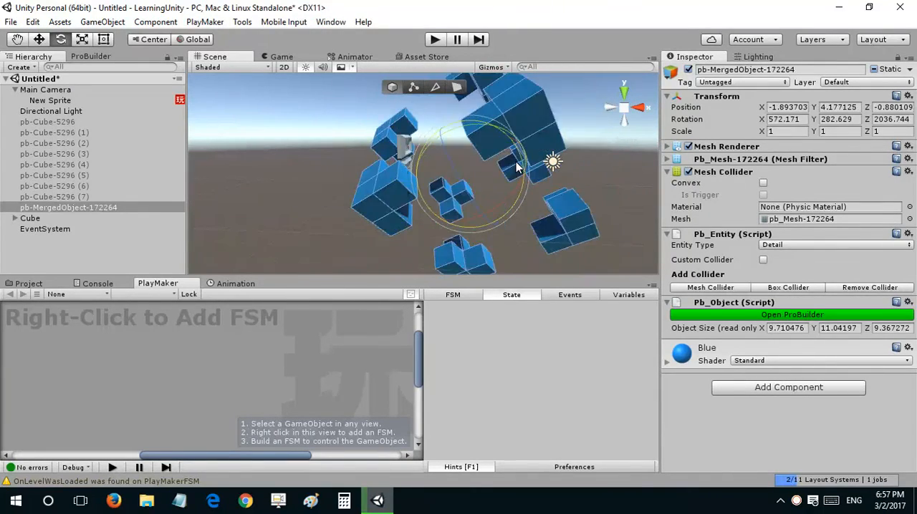
key("ctrl+z")
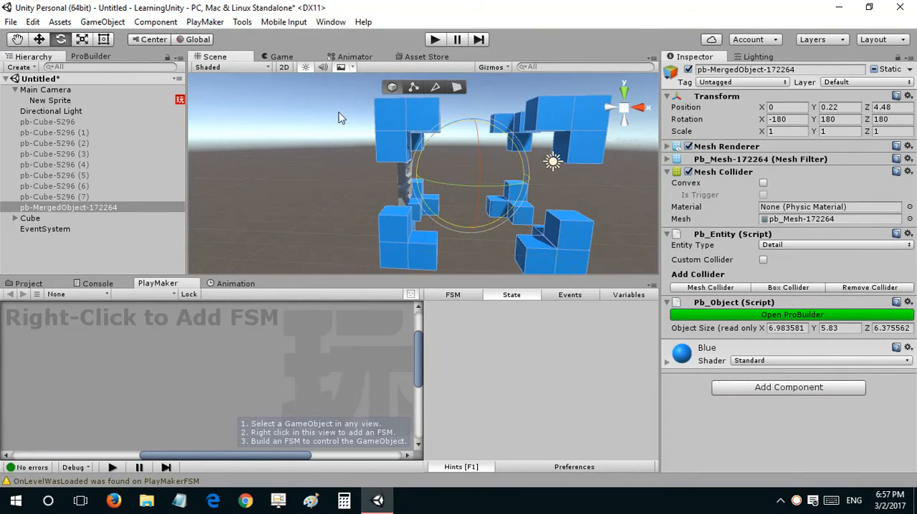
left_click(93, 243)
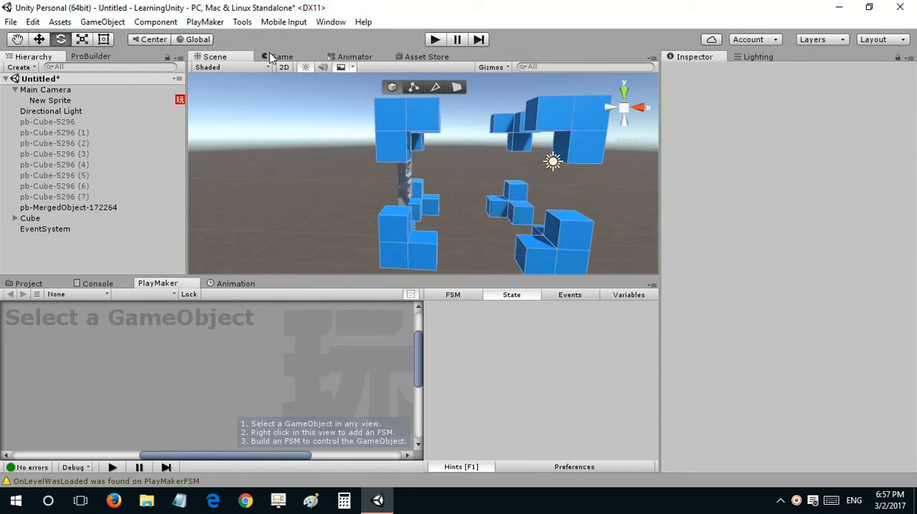
Step: Reselect the merged corner blocks, try rotating them around their shared centre pivot, and undo the rotations
left_click(393, 130)
left_click_drag(423, 154, 356, 169, "alt")
scroll(459, 177, "down", 4)
key("ctrl+z")
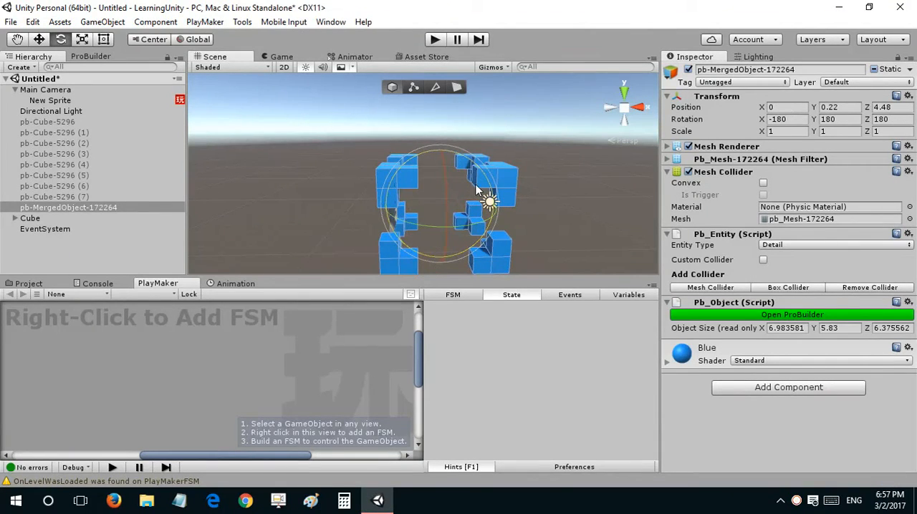
left_click_drag(419, 177, 361, 273)
key("ctrl+z")
key("ctrl+z")
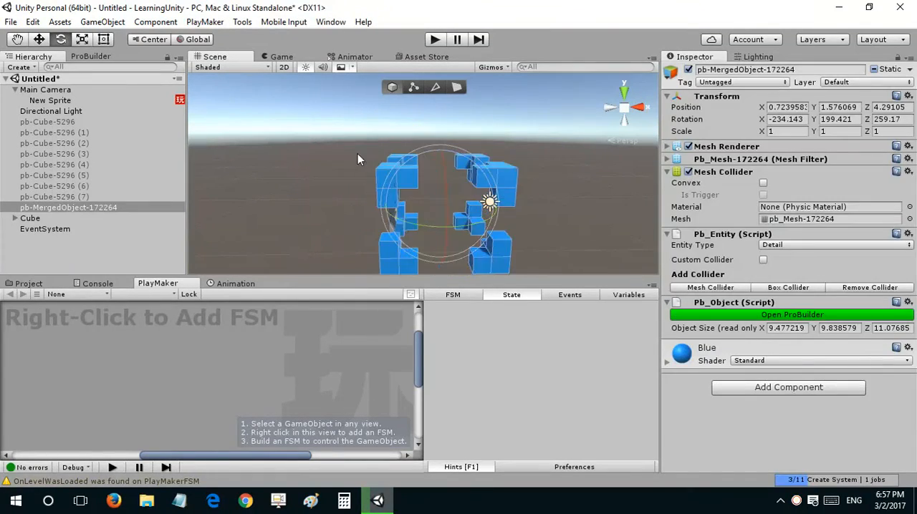
Step: Select the Play panel, frame it in the scene with the Move tool, and undo the last change
right_click_drag(359, 156, 358, 176)
left_click_drag(358, 177, 104, 178, "alt")
right_click_drag(571, 181, 428, 158)
left_click(428, 157)
key("f")
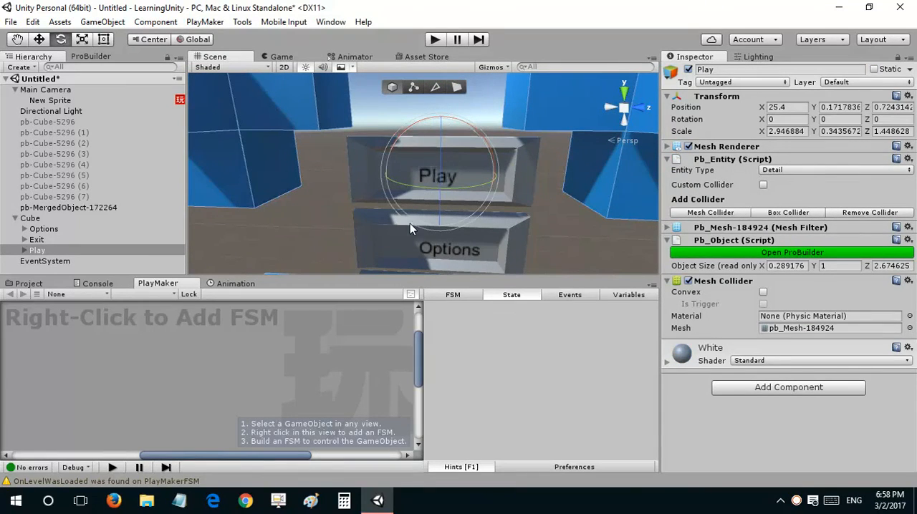
key("w")
right_click_drag(428, 165, 467, 115)
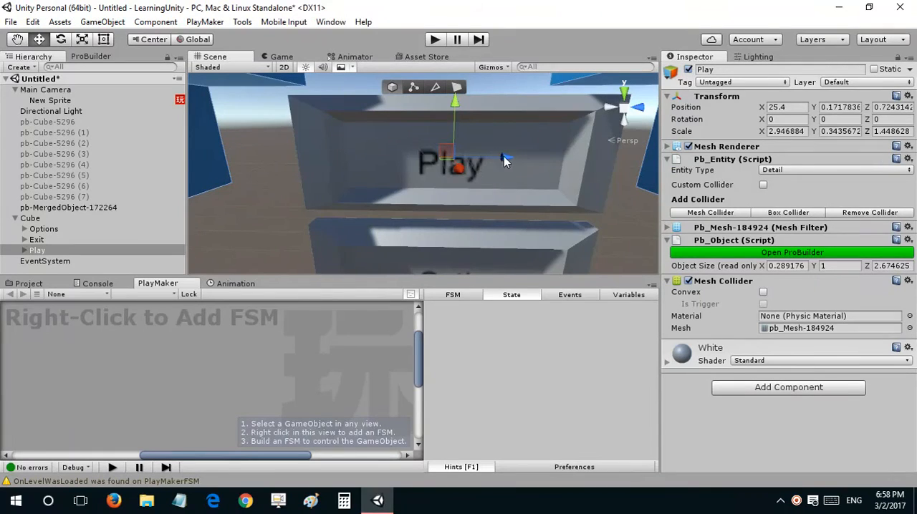
mouse_move(504, 156)
left_mouse_down()
mouse_move(522, 157)
mouse_move(508, 156)
left_mouse_up()
key("ctrl+z")
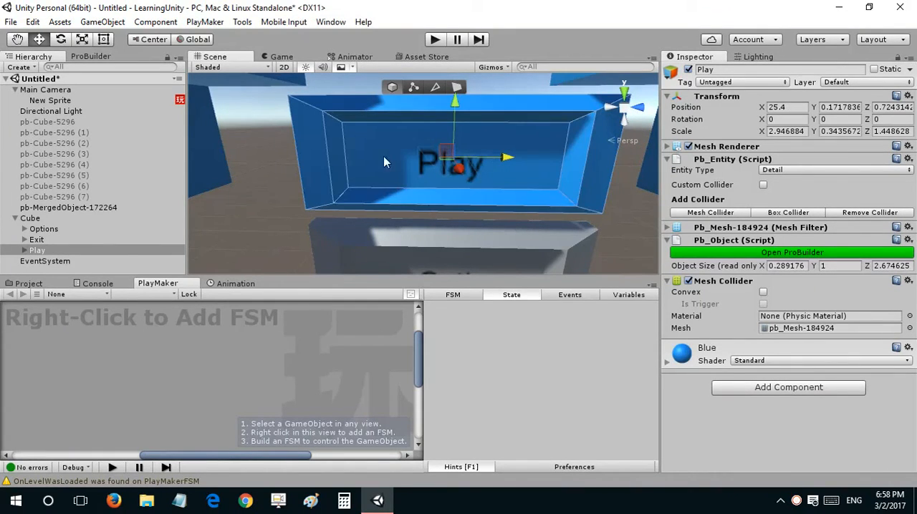
right_click_drag(383, 161, 398, 171)
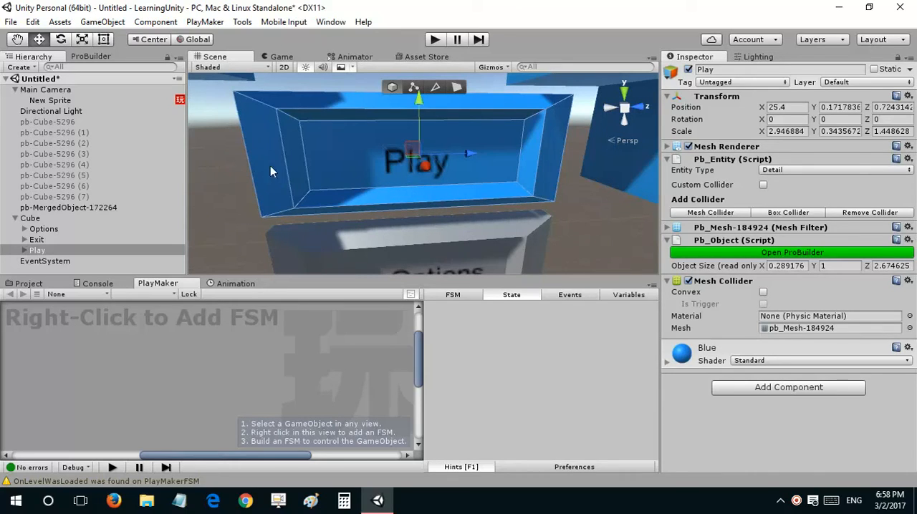
Step: Snap the Play panel's handle to its lower-left corner vertex, try rotating the panel around it, and undo the rotation
left_click(265, 213)
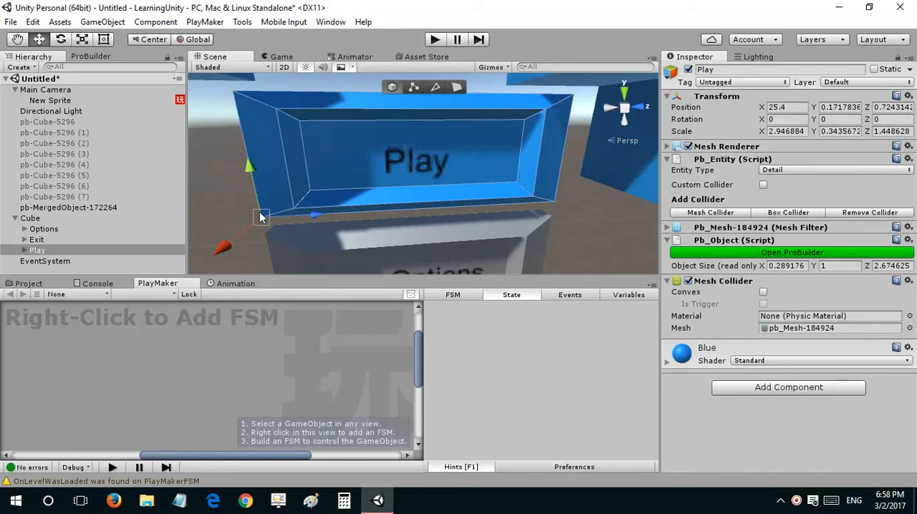
key("r")
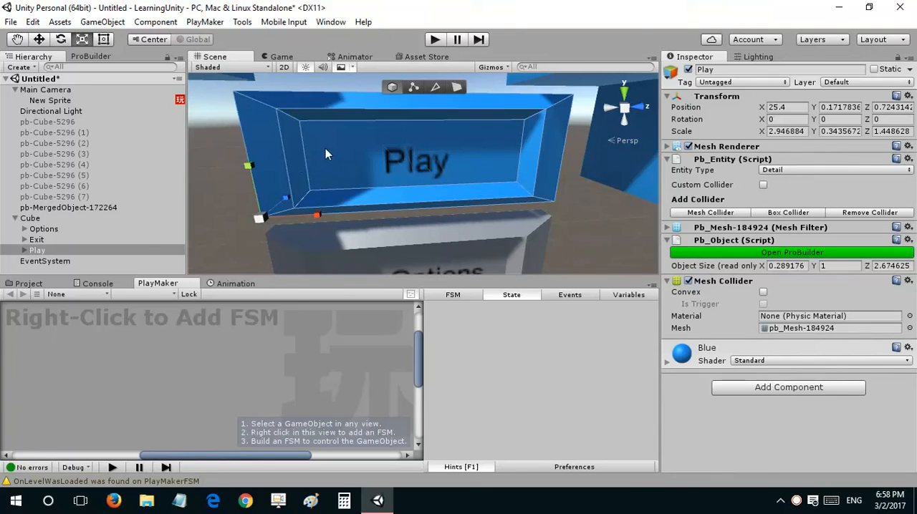
key("w")
left_click(403, 170)
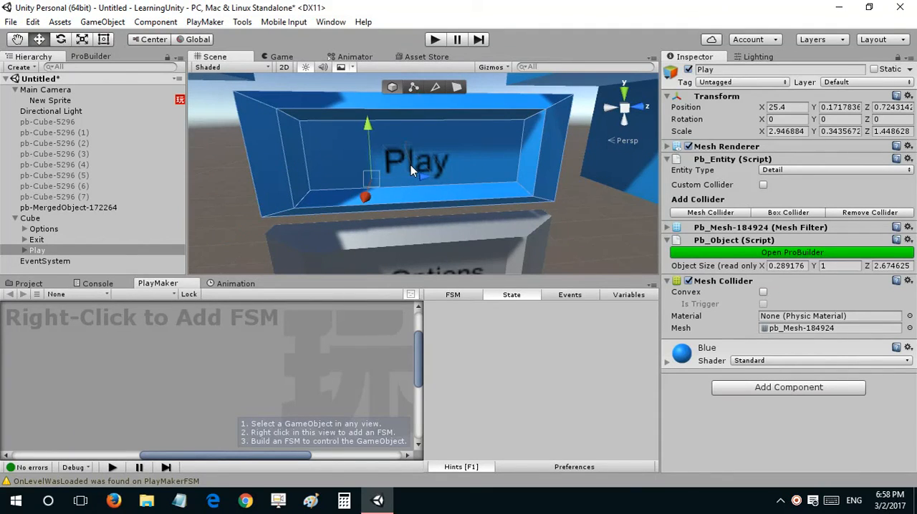
left_click(260, 216)
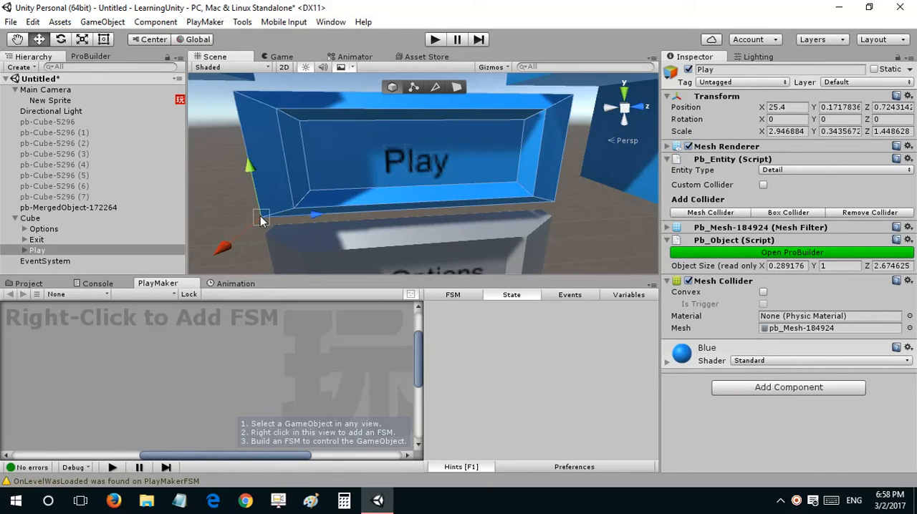
key("r")
key("e")
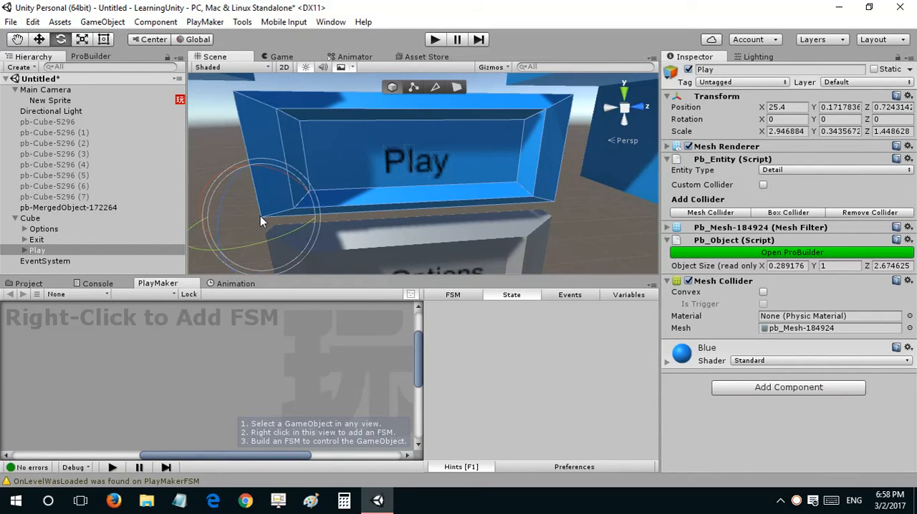
mouse_move(274, 236)
left_mouse_down()
mouse_move(237, 240)
mouse_move(317, 232)
mouse_move(169, 233)
mouse_move(278, 240)
mouse_move(342, 218)
mouse_move(241, 245)
mouse_move(381, 197)
mouse_move(432, 164)
mouse_move(315, 215)
mouse_move(200, 247)
mouse_move(290, 247)
mouse_move(365, 232)
mouse_move(265, 246)
left_mouse_up()
key("ctrl+z")
Step: Snap the Play panel's handle to its upper-right corner vertex, try rotating the panel around it, and undo the rotation
key("w")
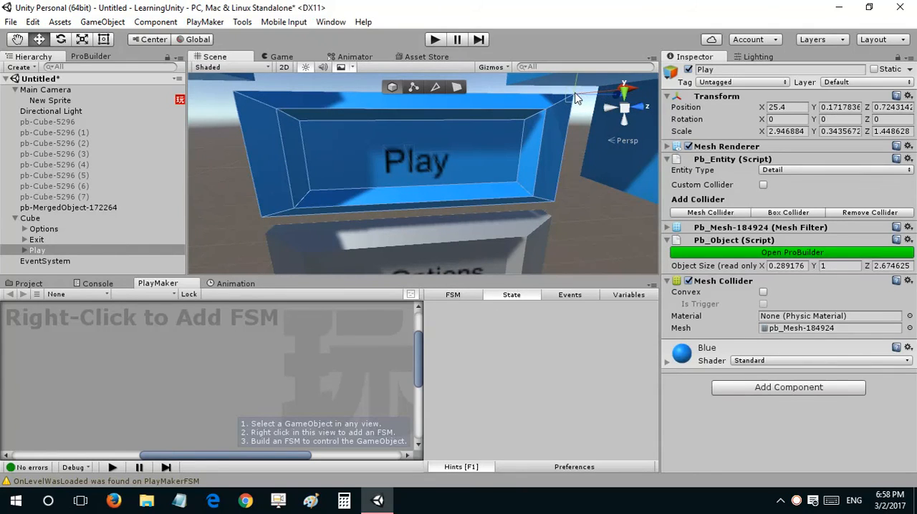
key("e")
left_click_drag(614, 98, 603, 132)
key("ctrl+z")
Step: Examine the Play, Options and Exit panels between the corner blocks from several angles
right_click_drag(335, 162, 381, 118)
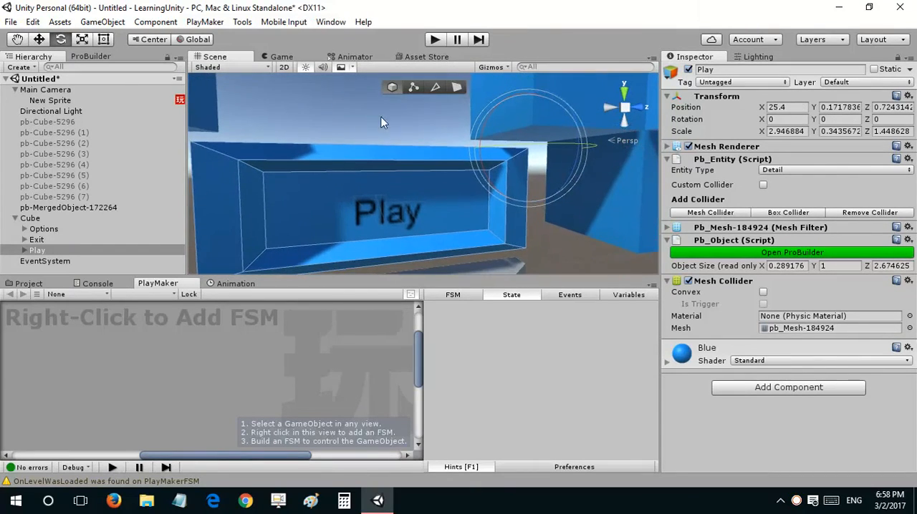
key("w")
key("s")
right_click_drag(430, 133, 388, 191)
left_click(388, 199)
key("w")
left_click(402, 185)
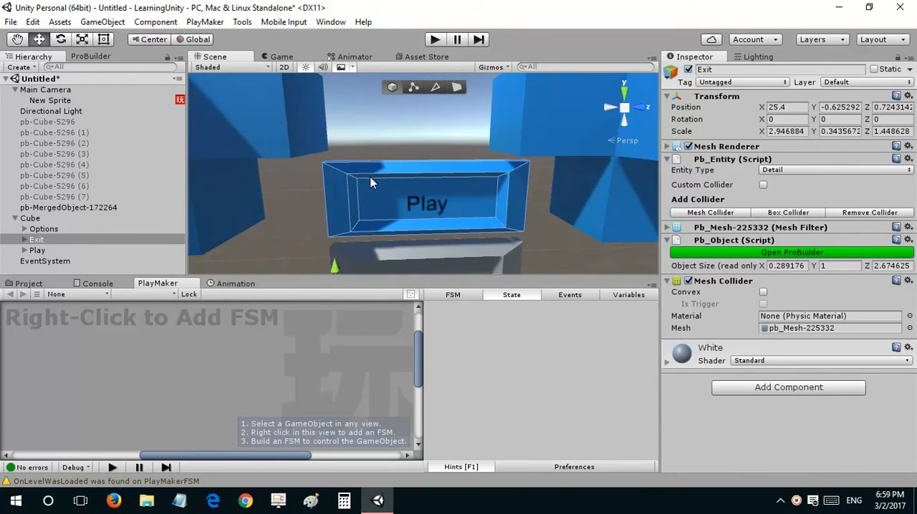
right_click_drag(370, 164, 356, 194)
key("w")
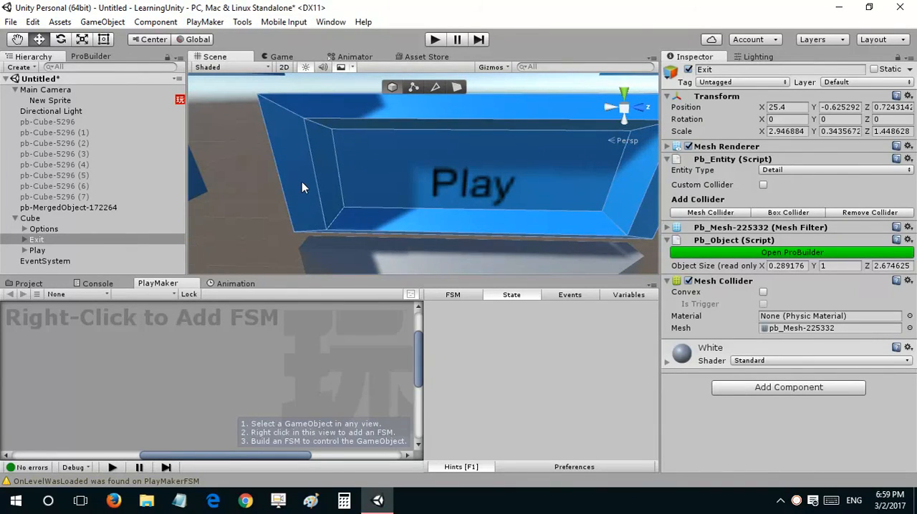
key("s")
right_click_drag(381, 170, 432, 146)
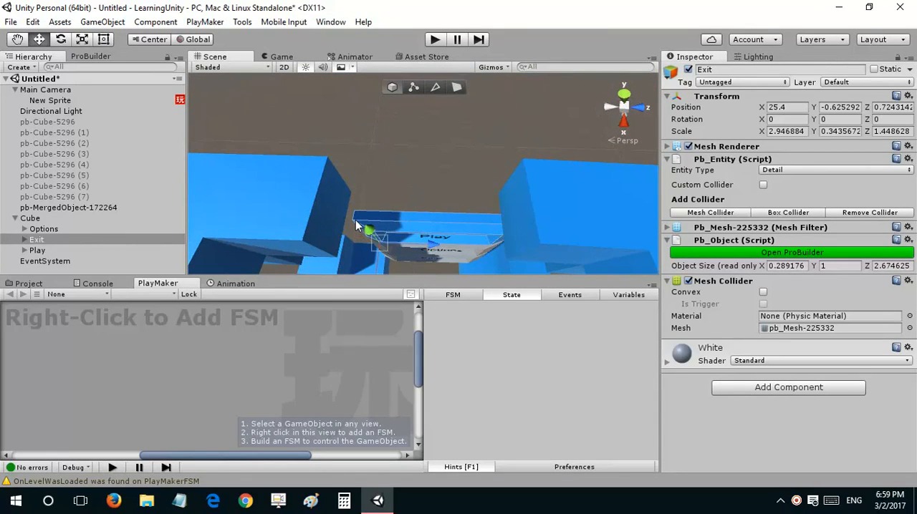
left_click(332, 197)
left_click_drag(329, 177, 372, 151, "alt")
Step: Move the inactive pb-Cube-5296 (6) away from the corner blocks to X -13.83 and activate it
left_click(78, 207)
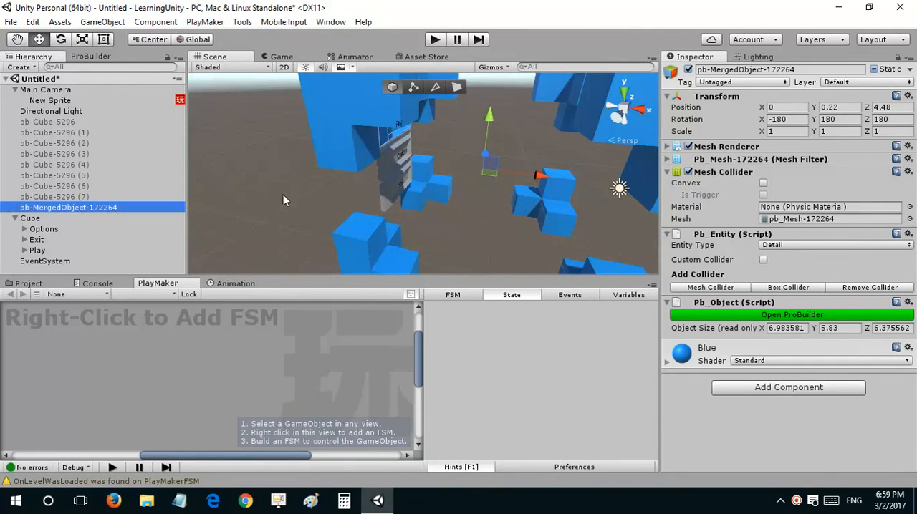
left_click(31, 187)
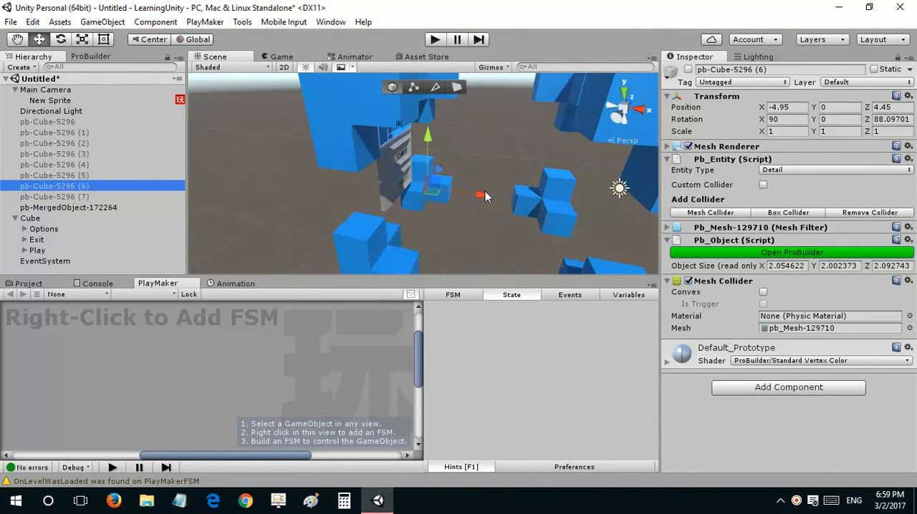
left_click_drag(485, 192, 306, 171)
right_click_drag(306, 172, 329, 186)
left_click(688, 70)
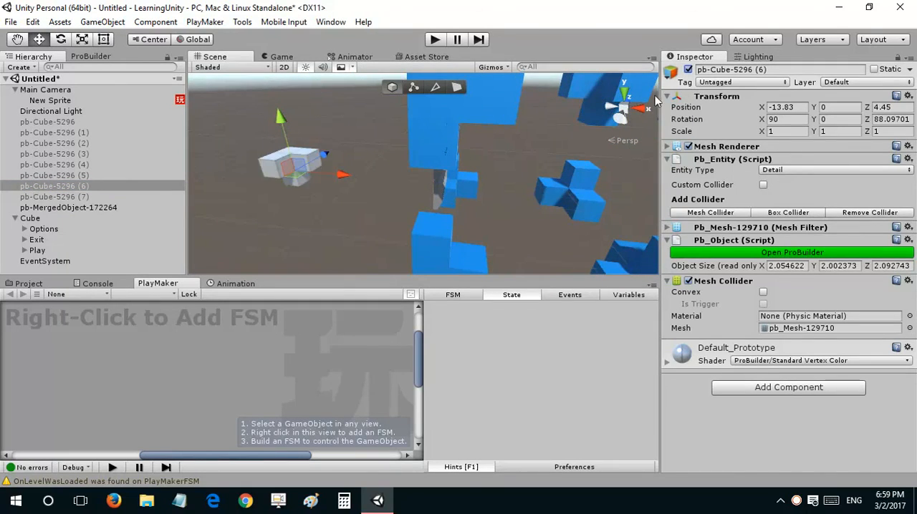
right_click_drag(282, 213, 340, 205)
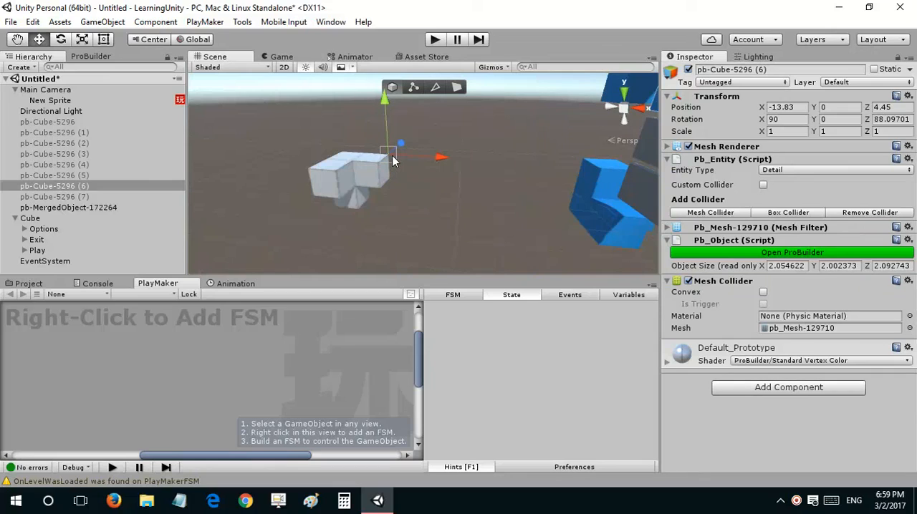
Step: Try rotating pb-Cube-5296 (6) around its off-centre pivot, and undo the rotation
key("e")
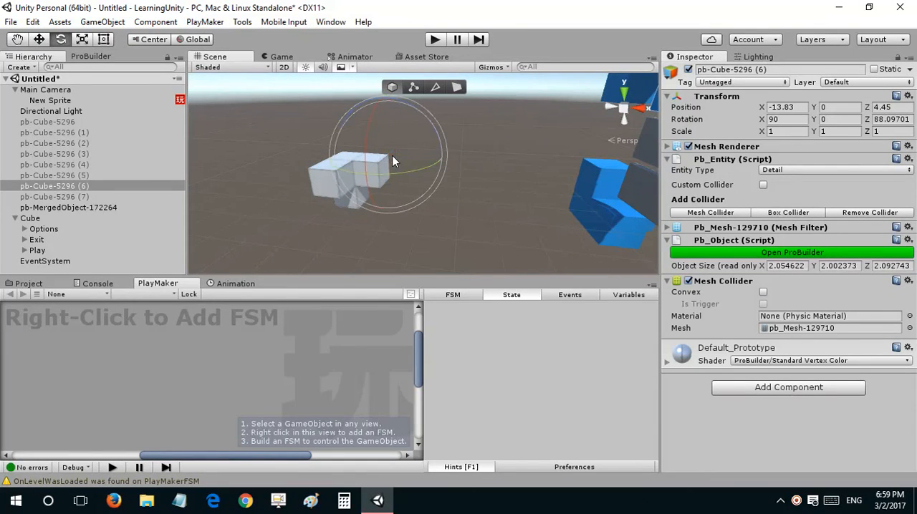
left_click_drag(374, 176, 232, 220)
left_click_drag(231, 219, 477, 221)
left_click(363, 164)
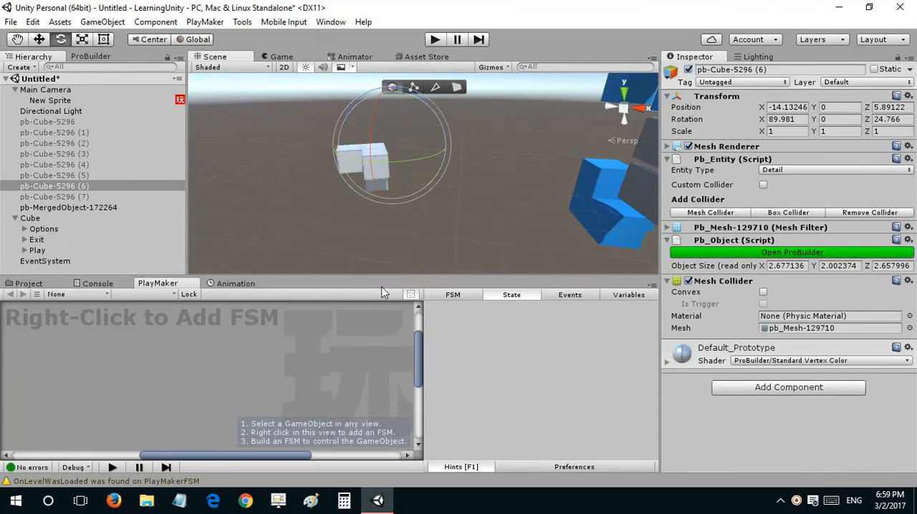
left_click(409, 212)
key("ctrl+z")
key("ctrl+z")
Step: Deactivate pb-Cube-5296 (6) and move it back among the corner blocks to X -4.95
left_click(687, 70)
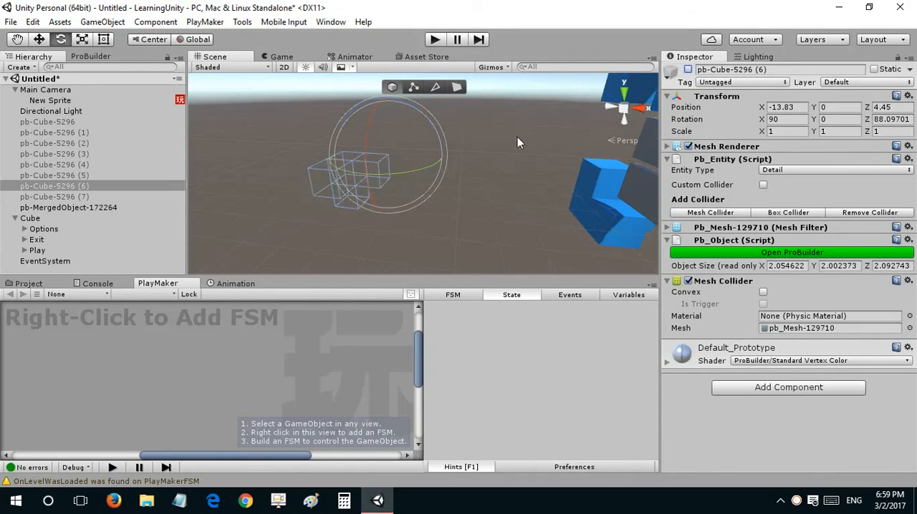
right_click_drag(514, 139, 530, 179)
key("w")
left_click_drag(342, 163, 464, 170)
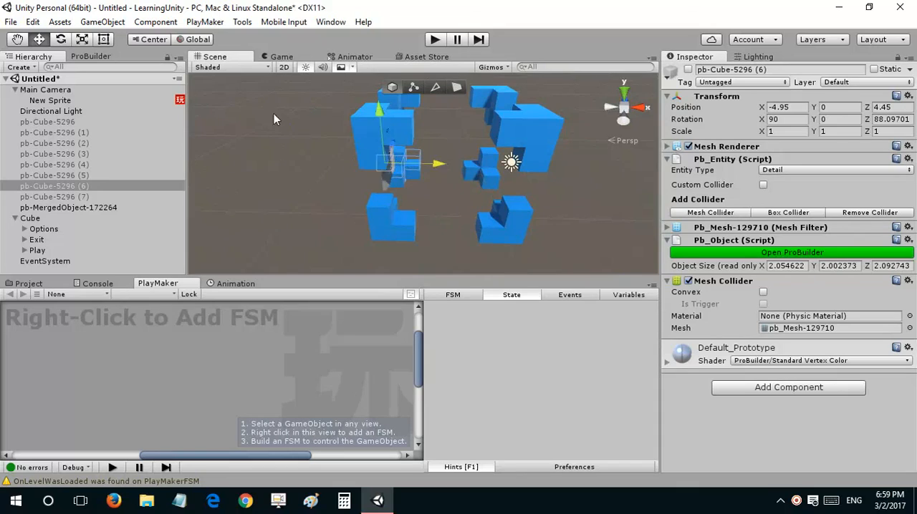
Step: Show the menu scene in the Game view and collapse the Cube's children in the hierarchy
left_click(279, 57)
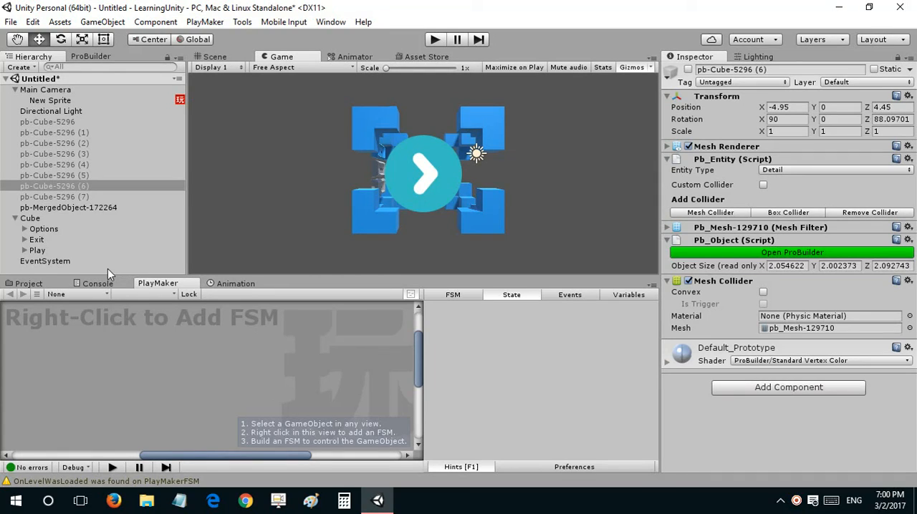
left_click(15, 219)
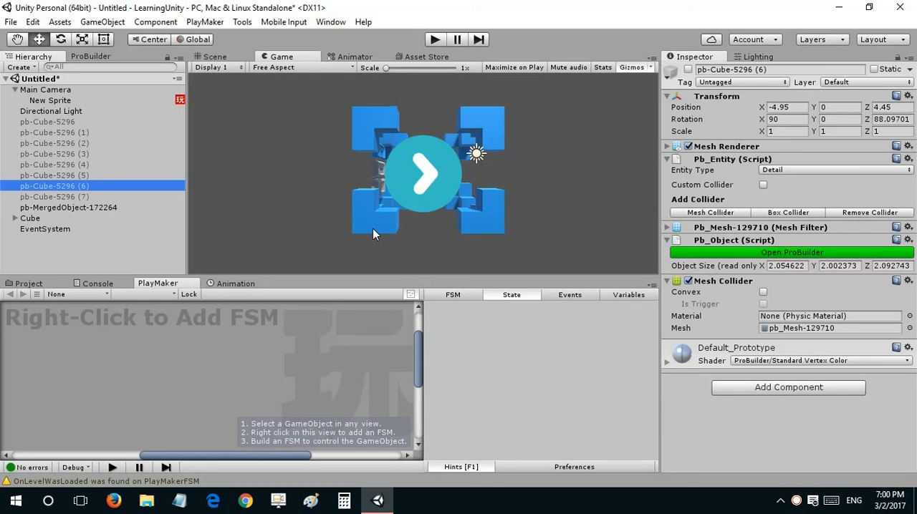
right_click(796, 500)
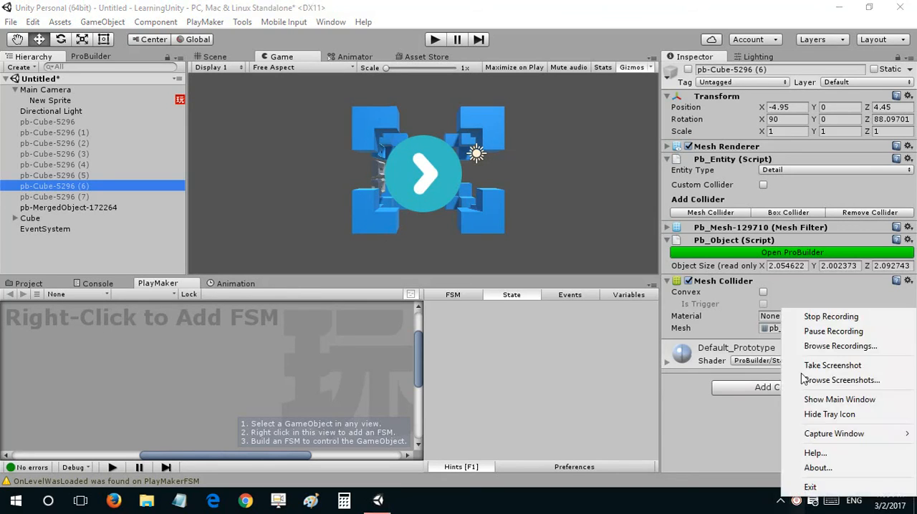